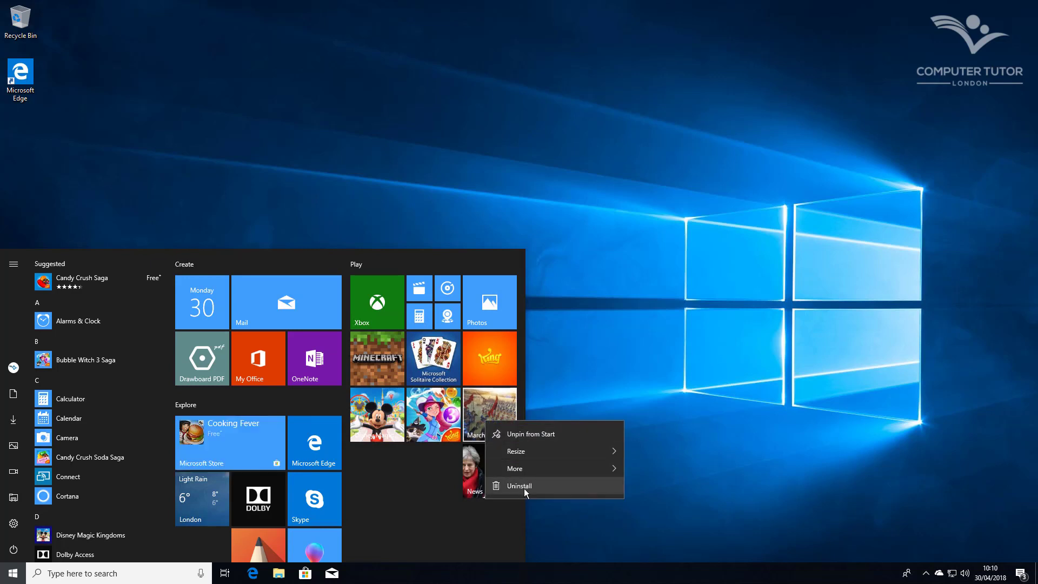
Turn Live Tile off for the News tile on Start so it becomes a plain red tile
left_click(419, 492)
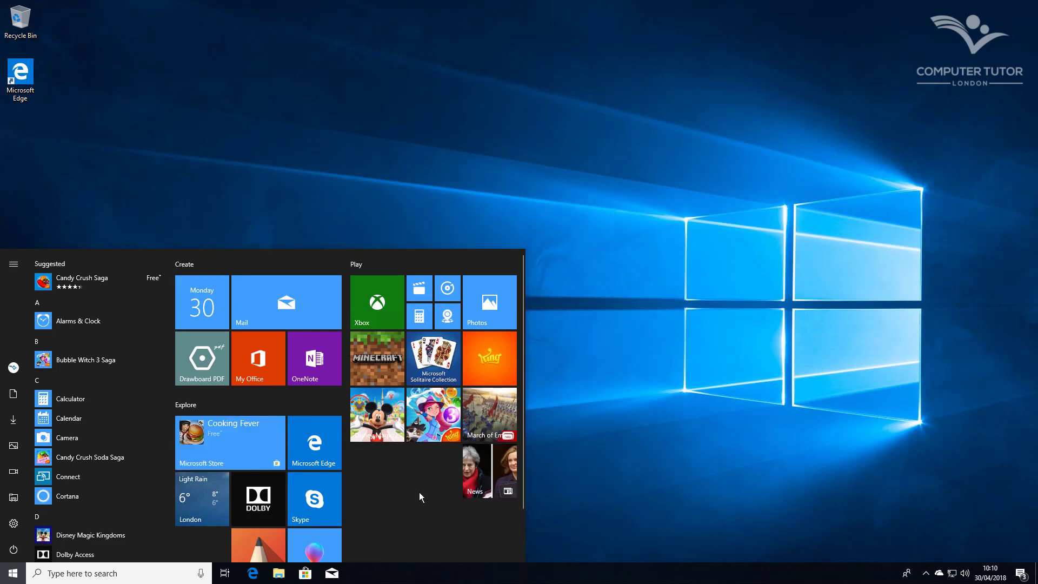
right_click(319, 450)
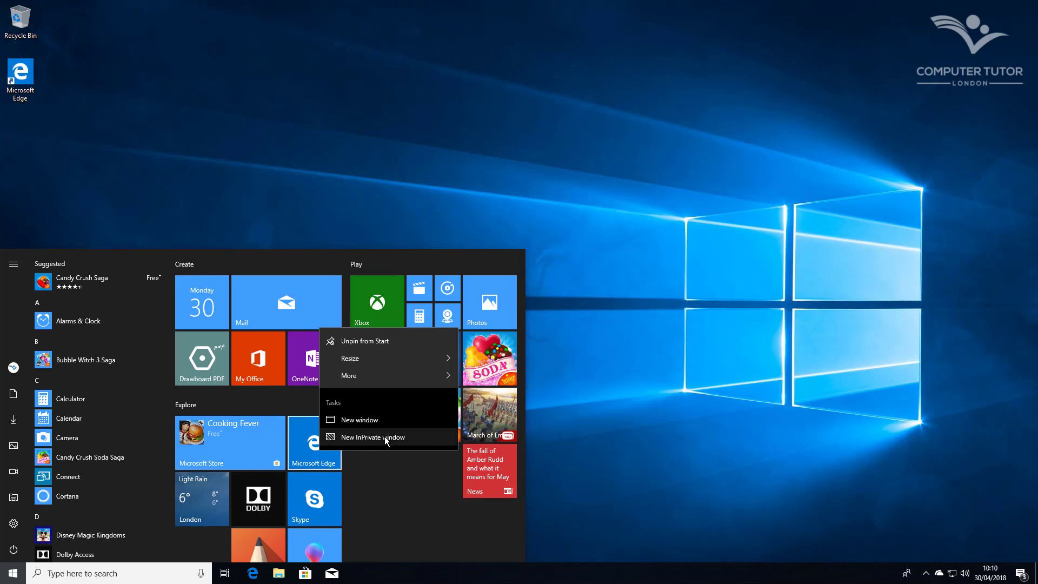
left_click(397, 478)
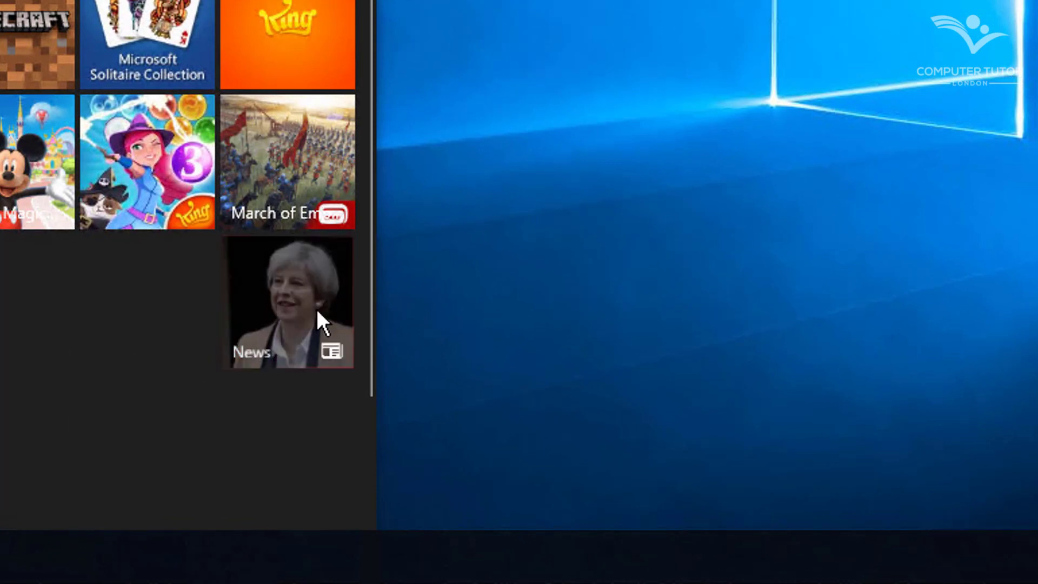
right_click(315, 308)
mouse_move(514, 430)
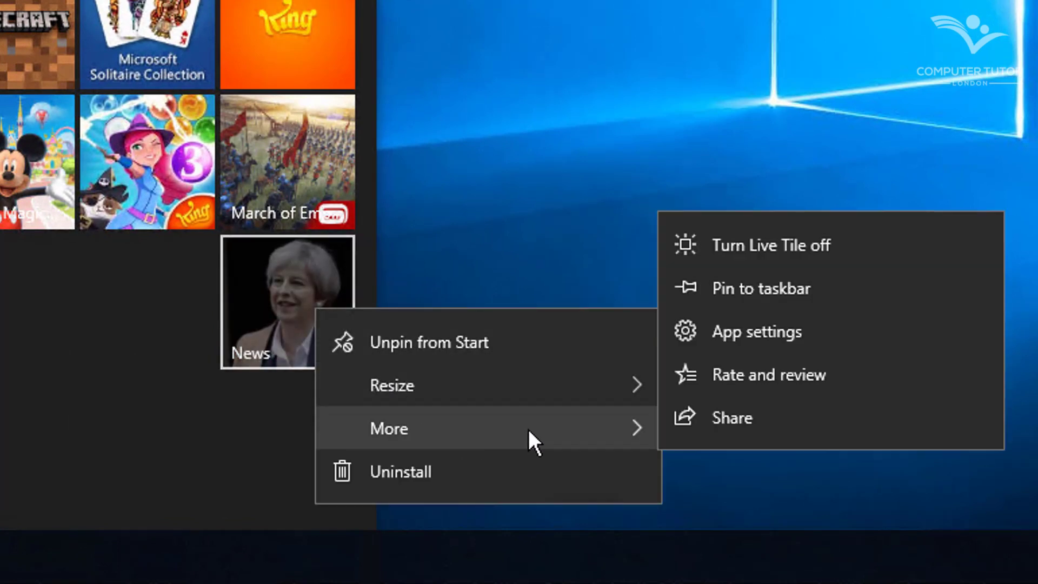
left_click(841, 248)
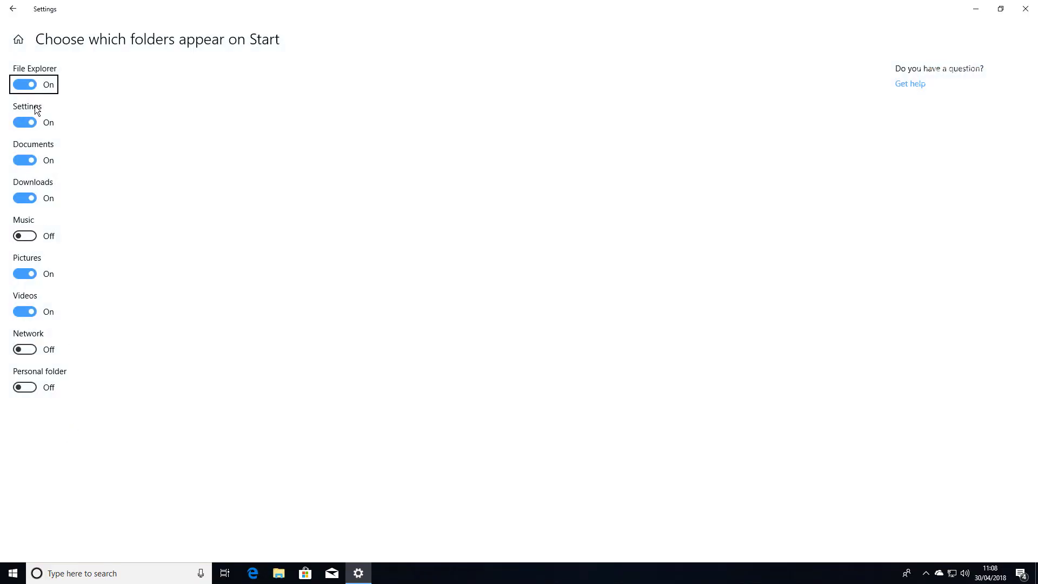
Remove File Explorer and Downloads from the Start folders, add Music, and close Settings
left_click(24, 84)
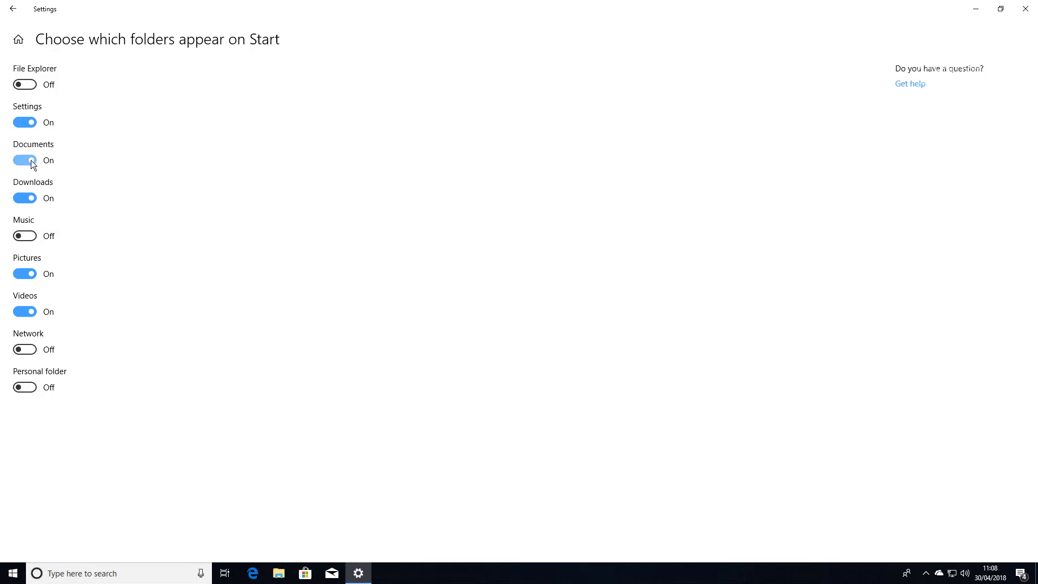
left_click(27, 194)
left_click(27, 233)
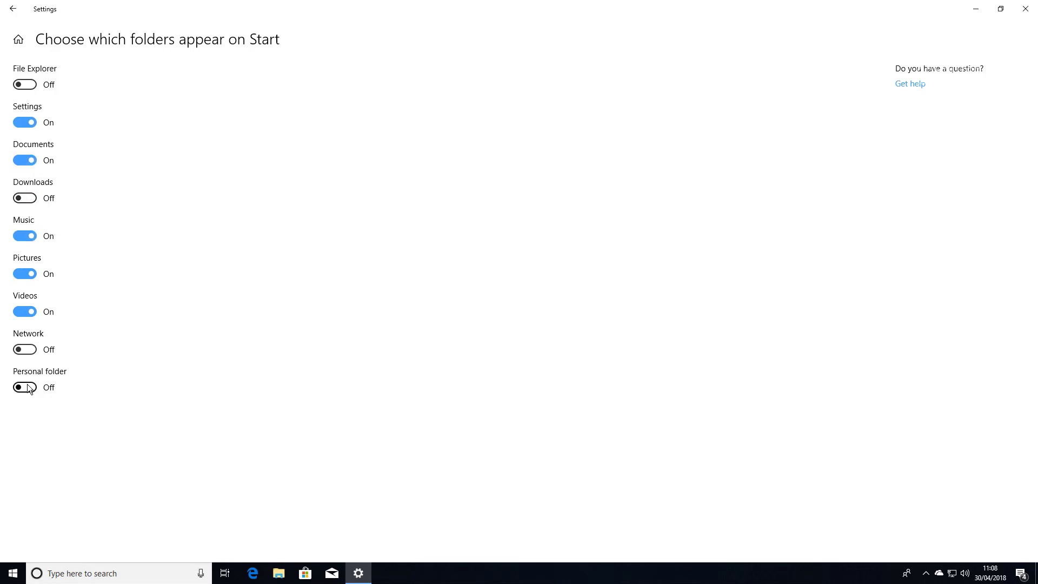
left_click(1026, 9)
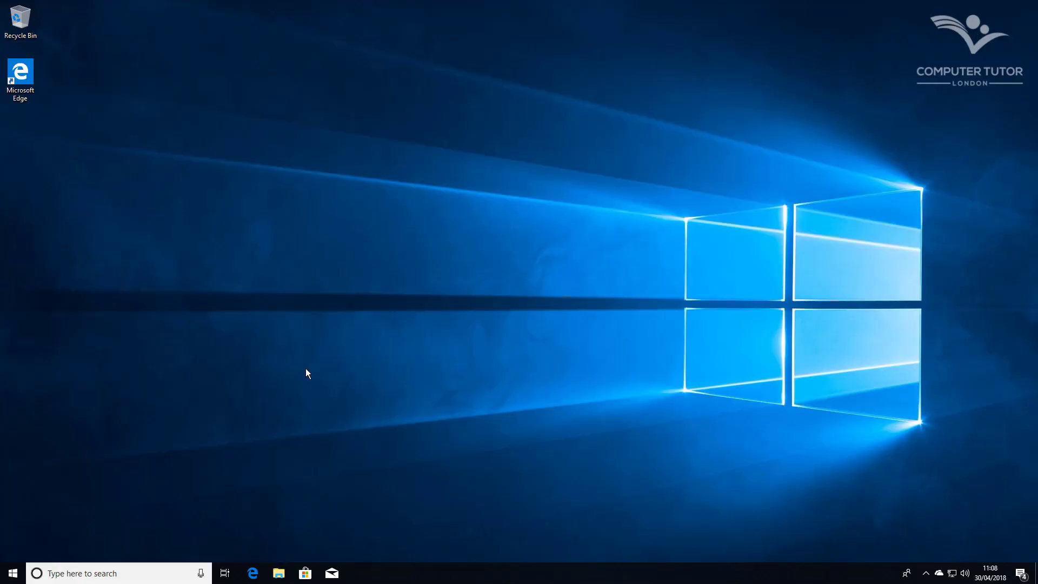
Check the new folder names in the Start menu, then open Action Center
left_click(7, 576)
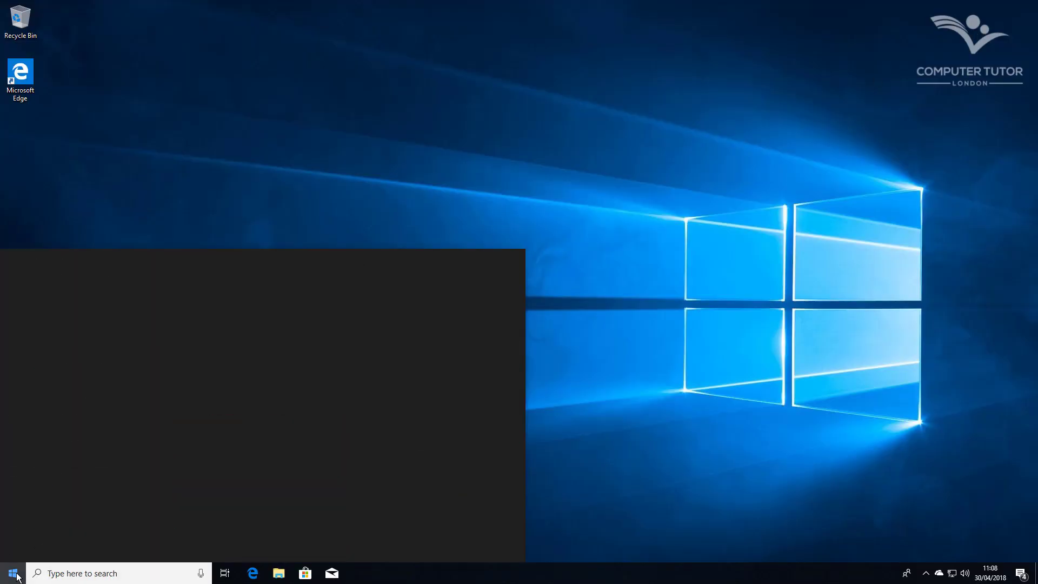
left_click(13, 263)
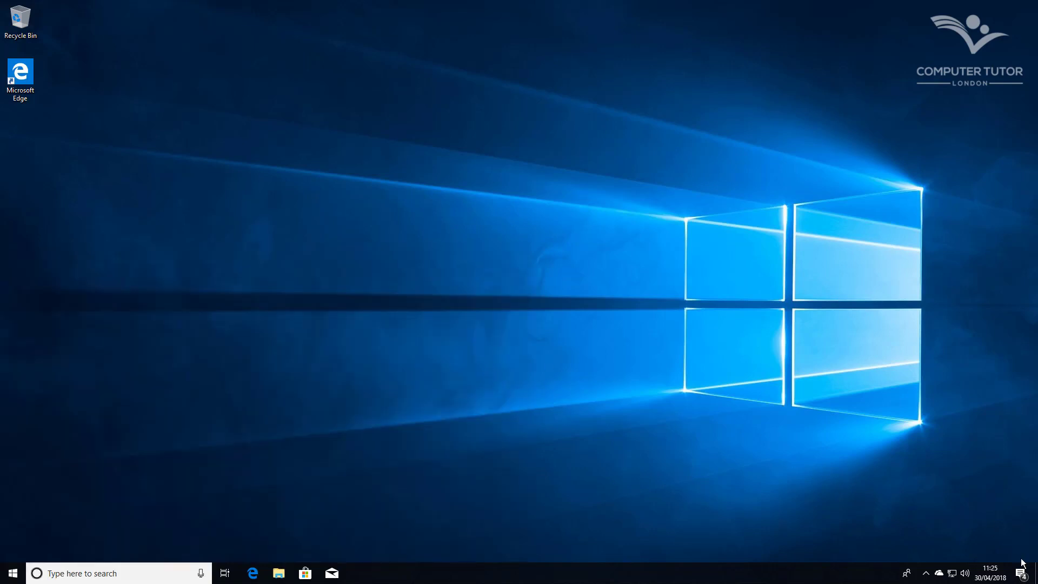
left_click(1021, 573)
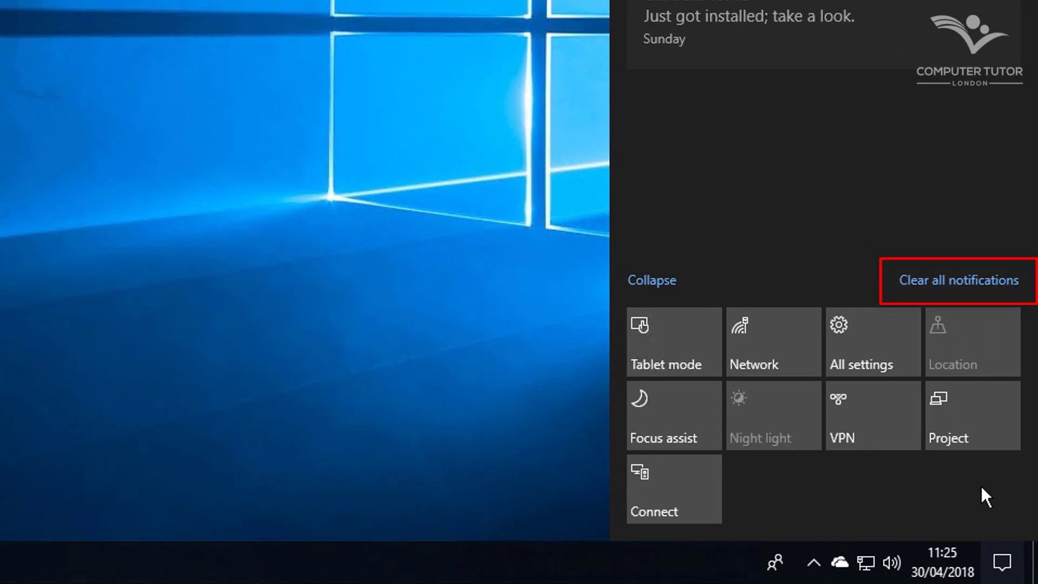
Clear all News, Security and Store notifications in Action Center and dismiss the panel
left_click(915, 276)
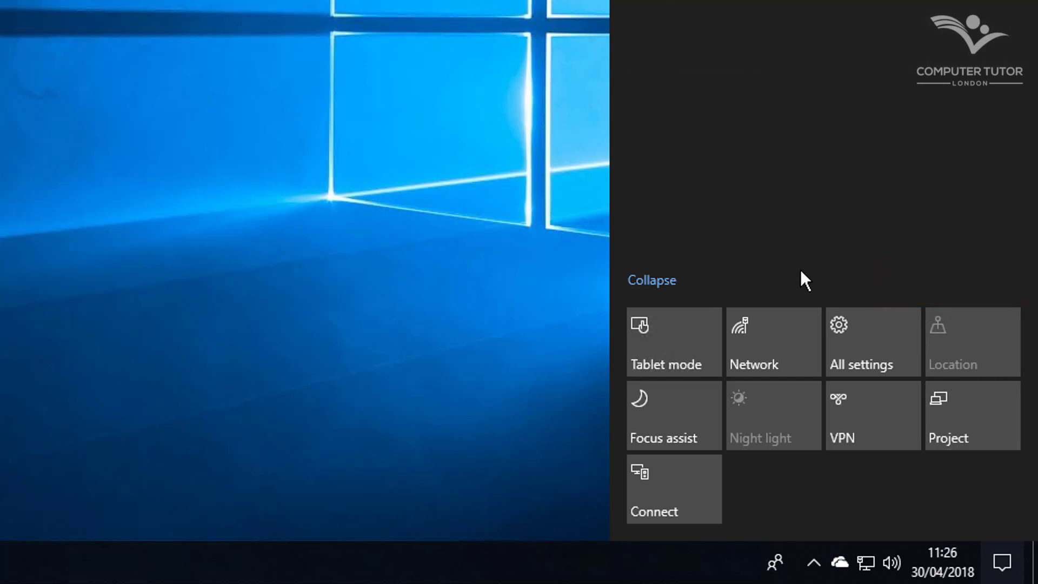
left_click(448, 297)
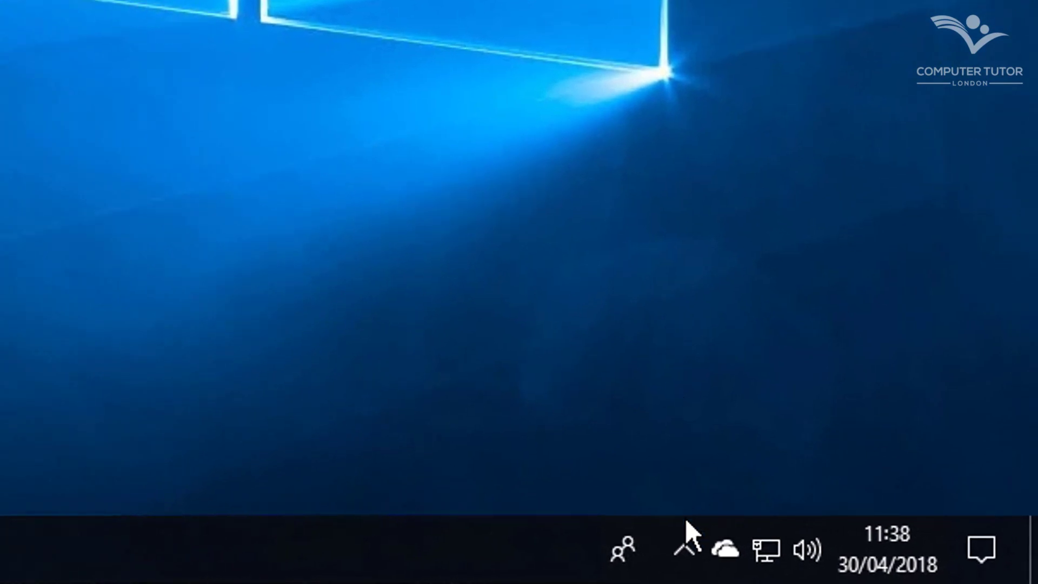
left_click(685, 550)
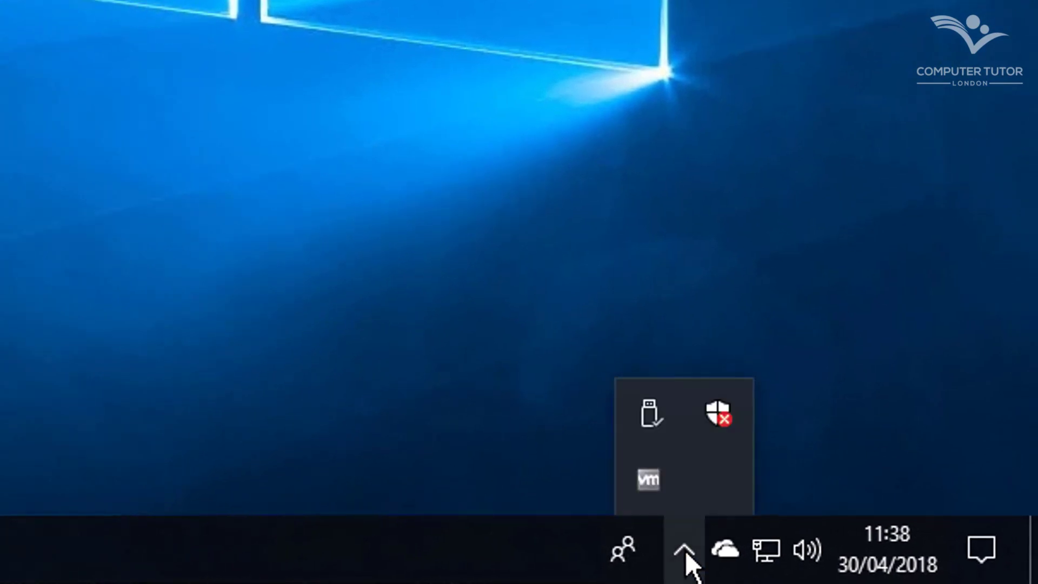
right_click(724, 415)
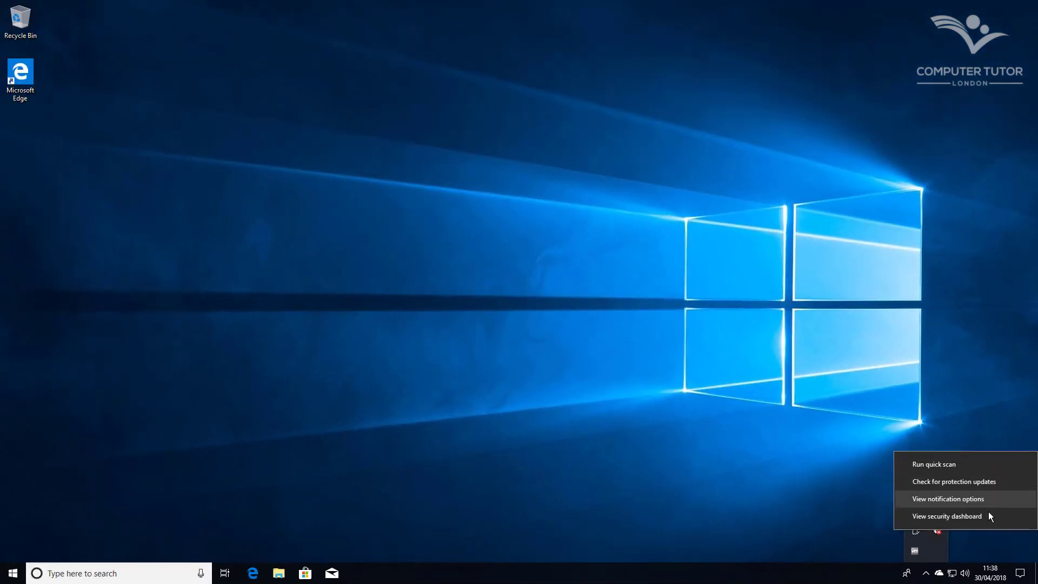
left_click(988, 516)
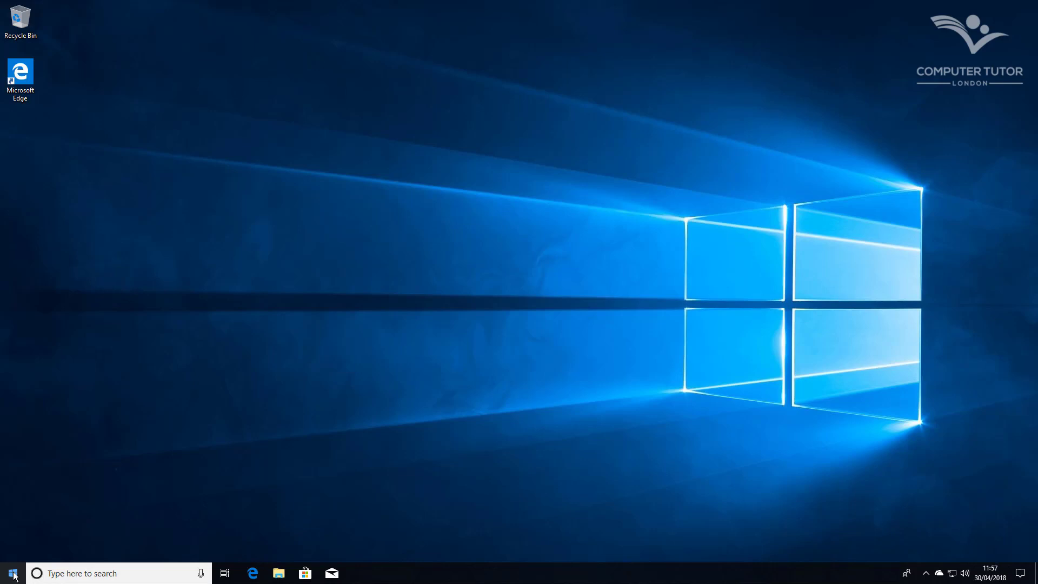
left_click(13, 574)
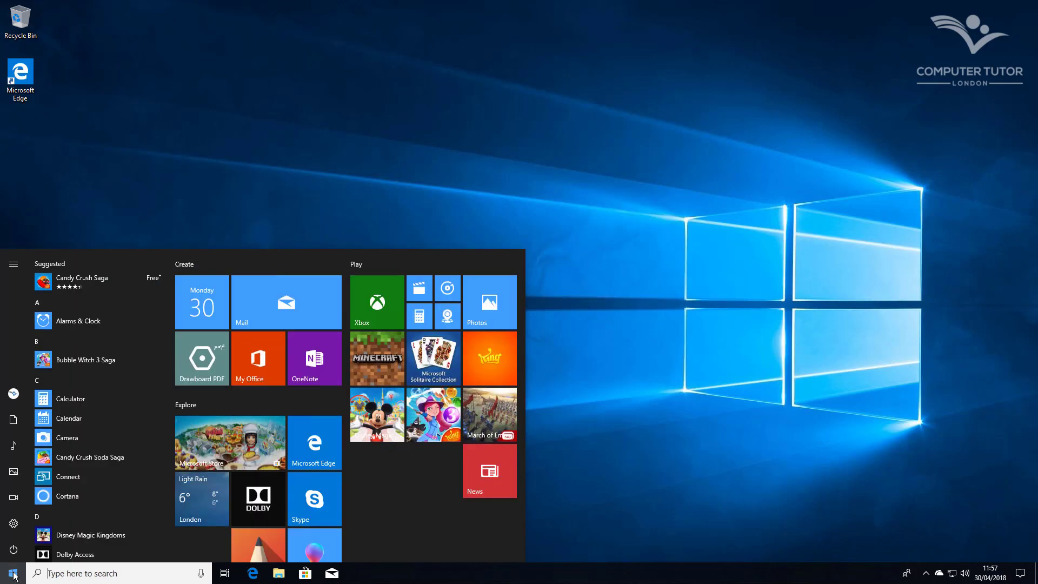
type("cmd")
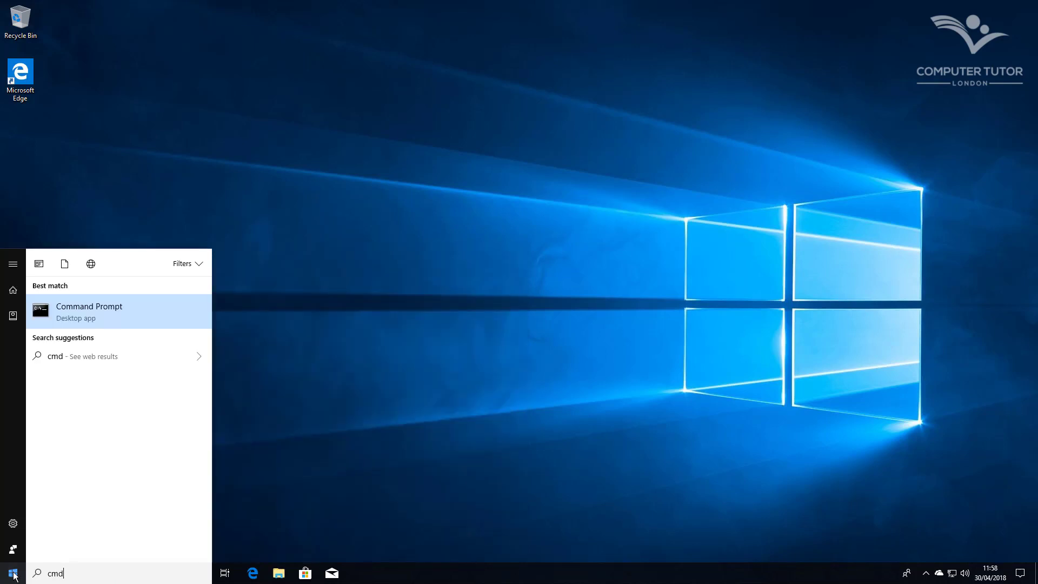
right_click(152, 307)
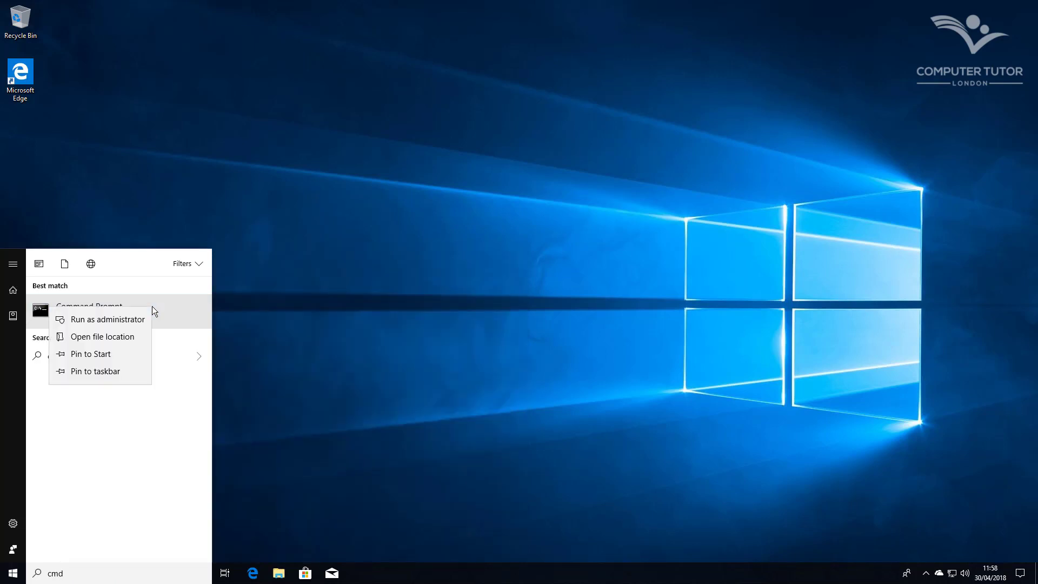
left_click(113, 322)
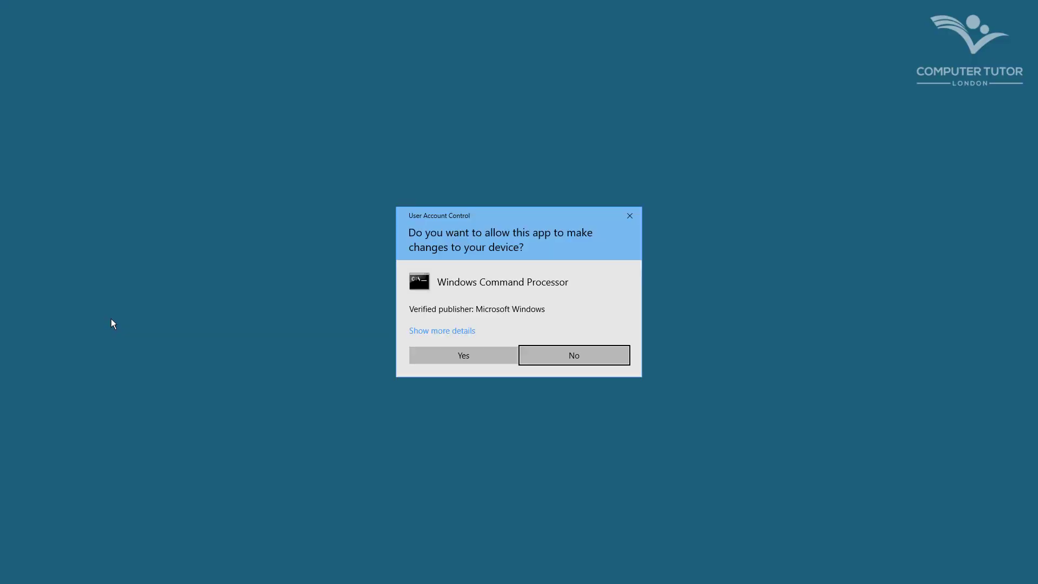
left_click(489, 359)
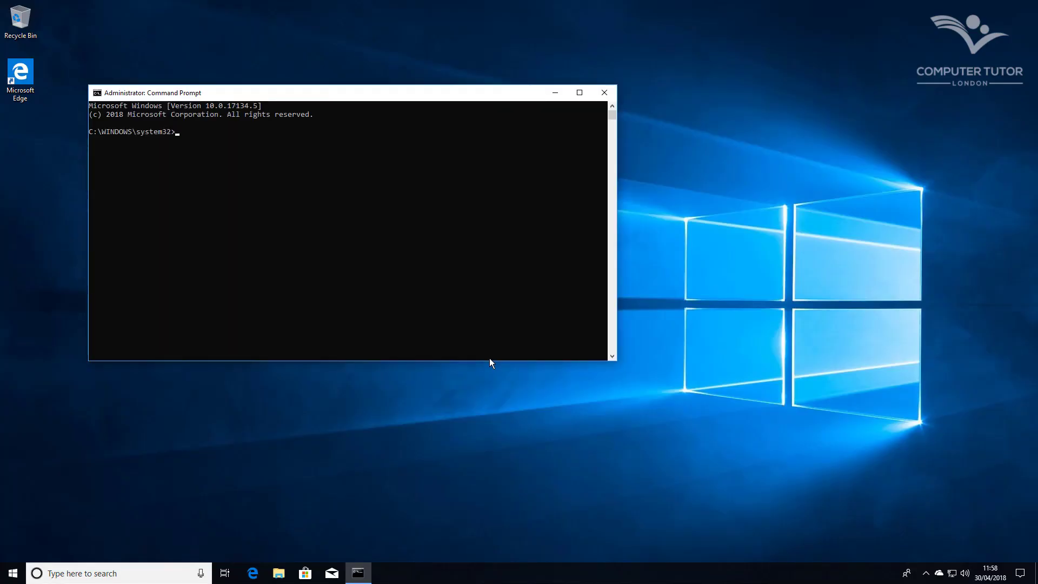
left_click(604, 95)
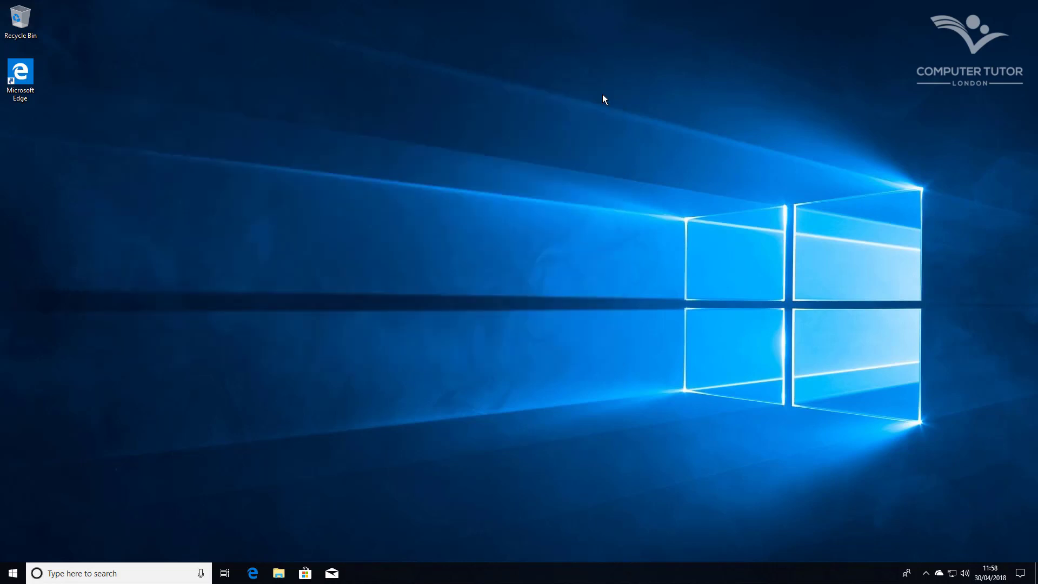
left_click(12, 575)
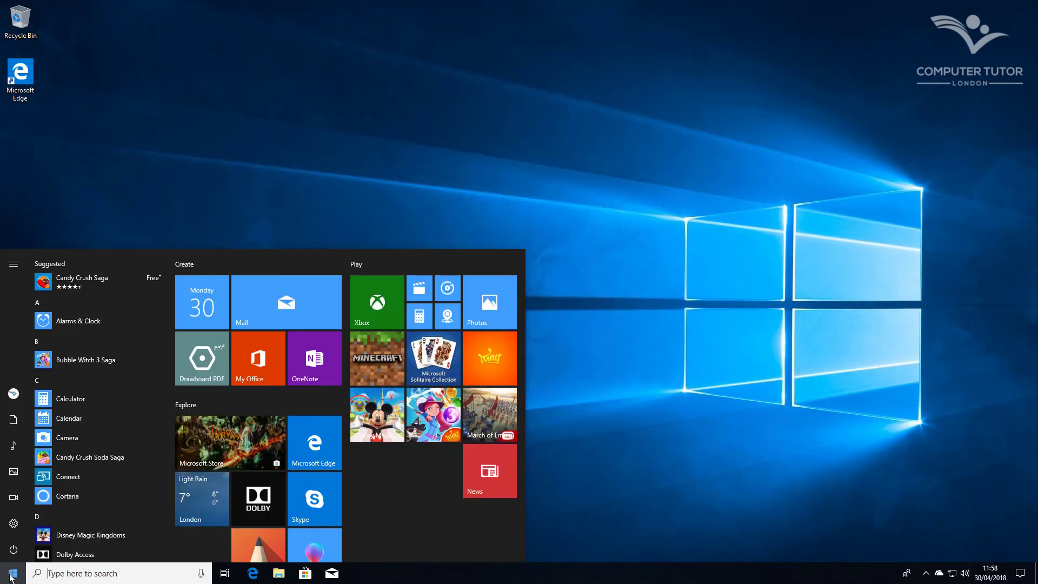
type("cmd")
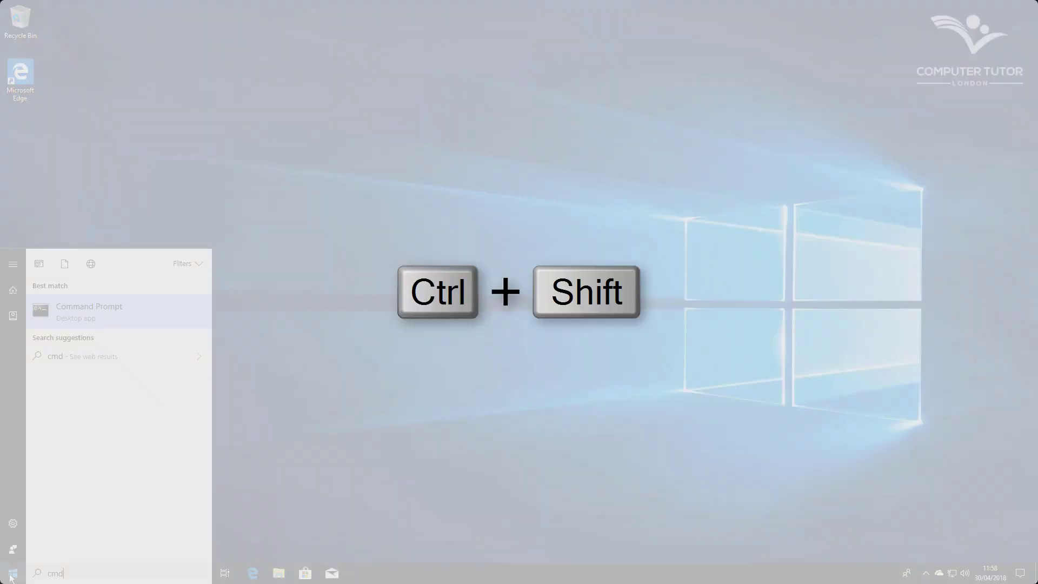
key("ctrl+shift+Return")
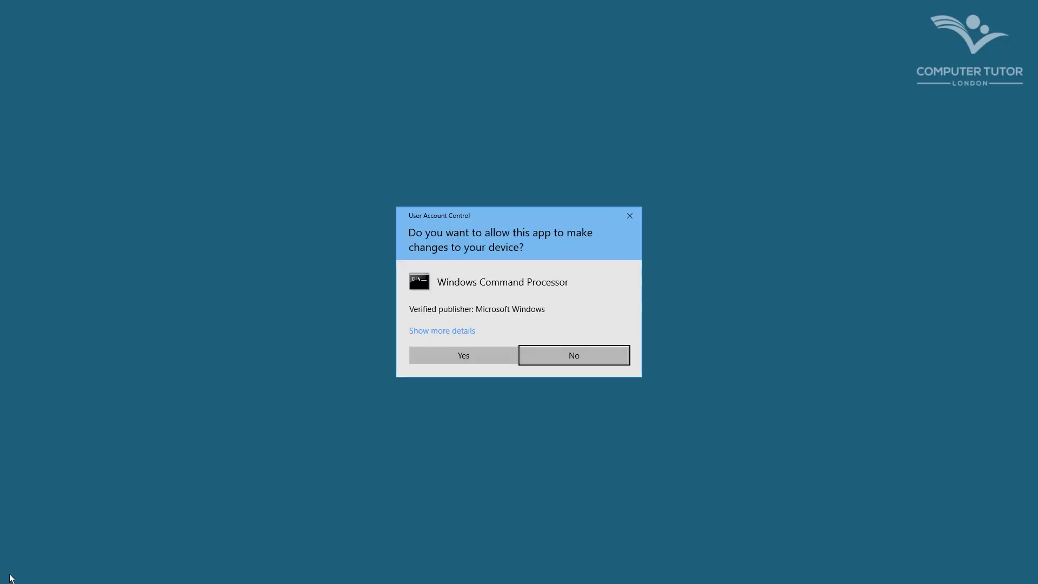
left_click(455, 356)
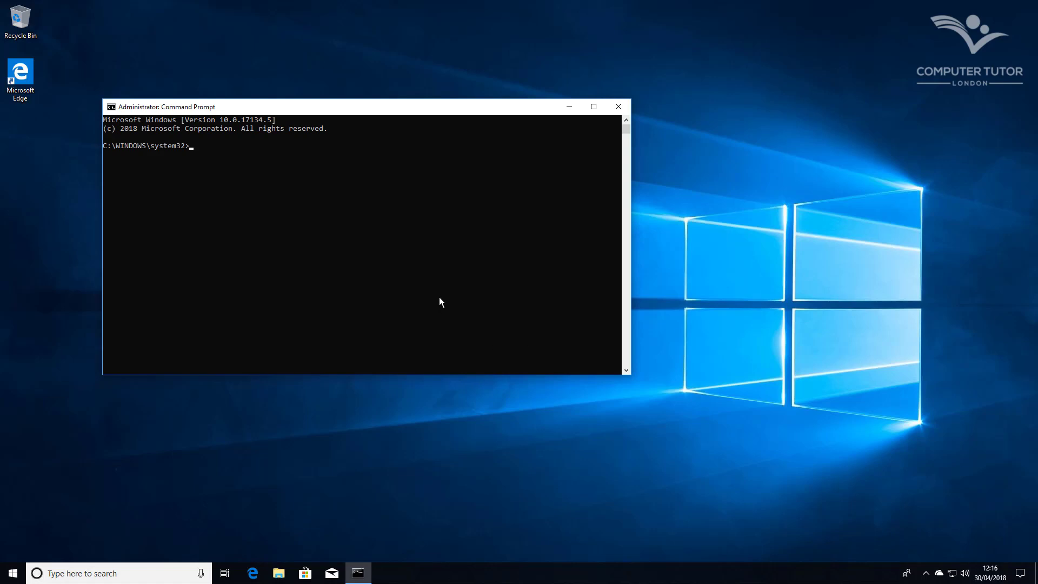
left_click(439, 298)
left_click(619, 111)
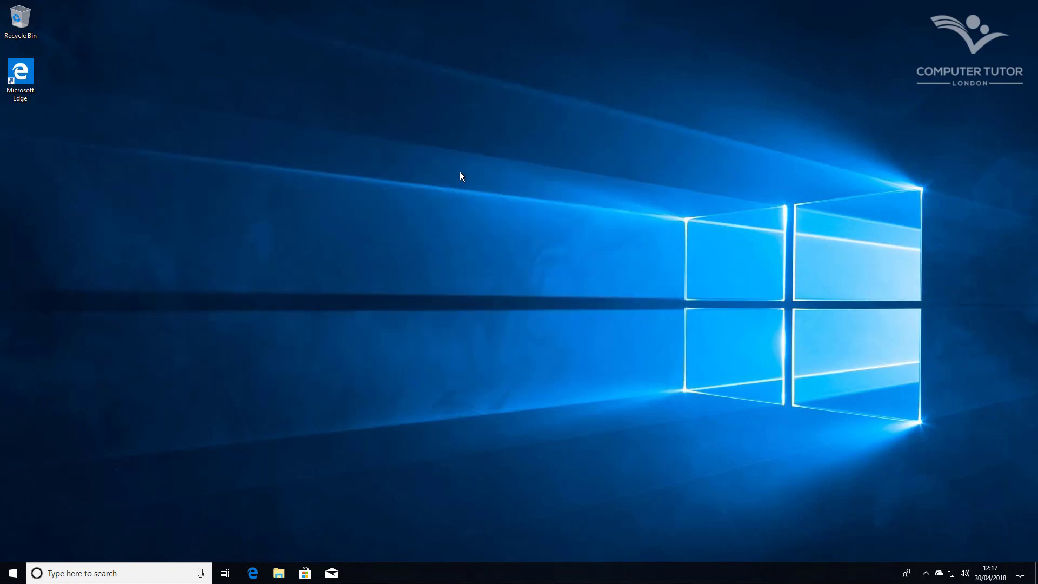
right_click(483, 574)
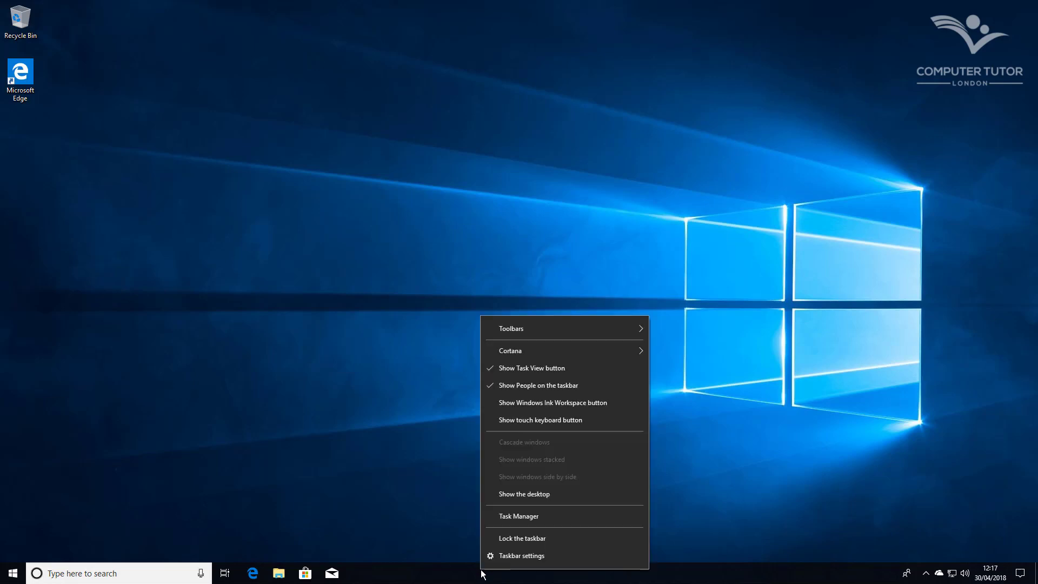
left_click(528, 516)
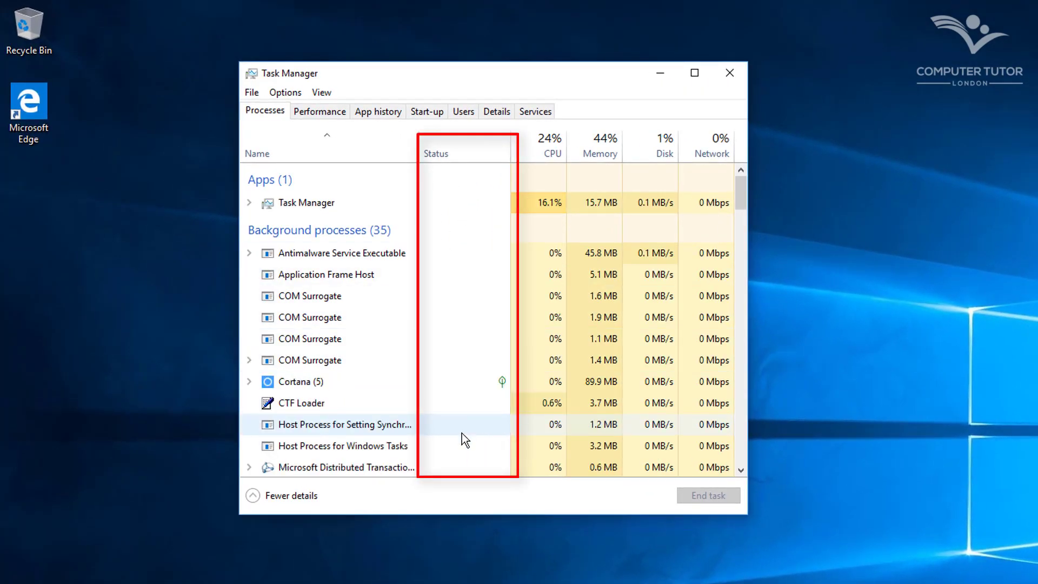
scroll(471, 434, "down", 1)
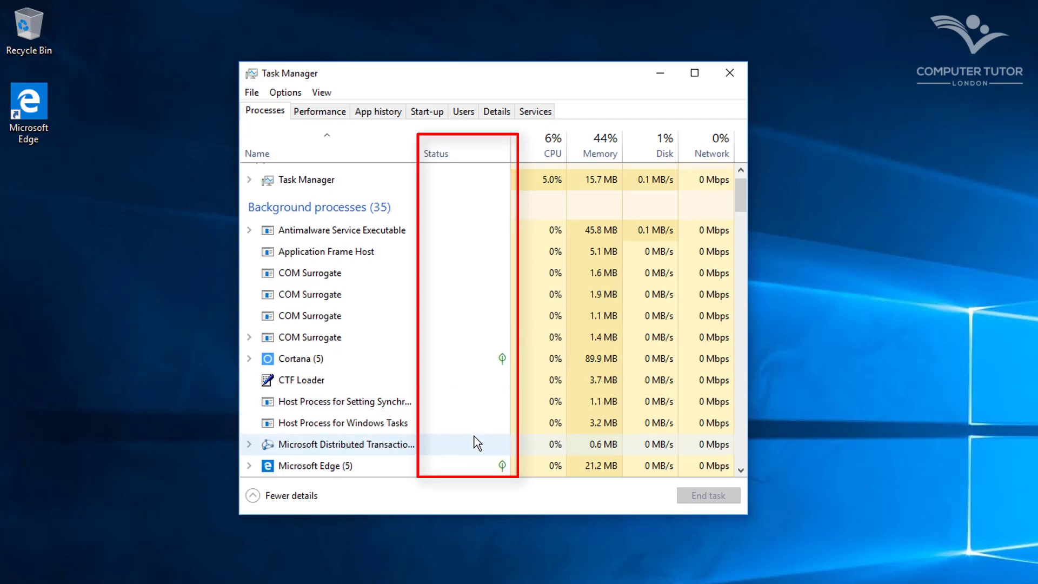
left_click(248, 358)
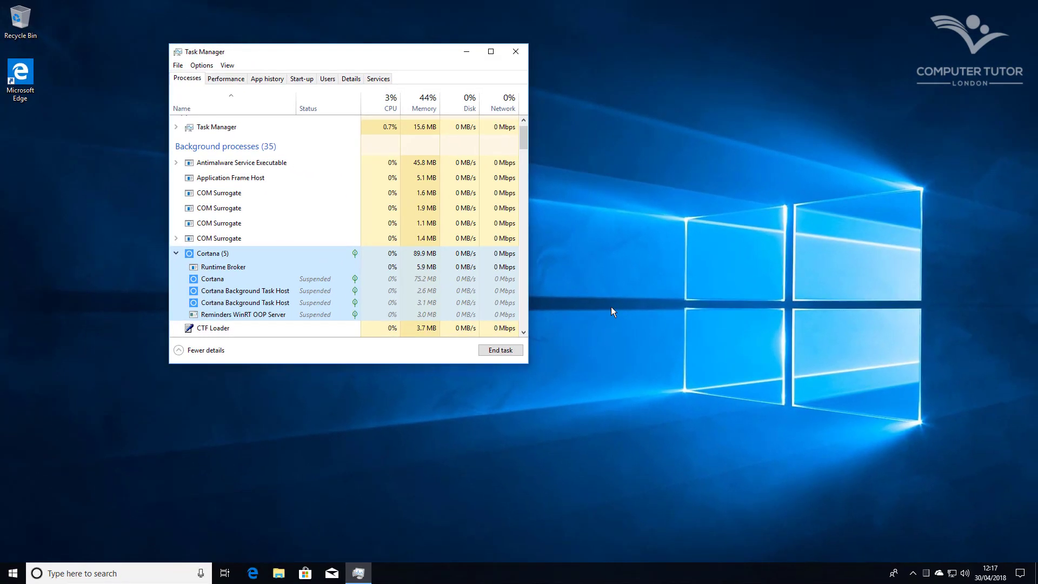
left_click(514, 52)
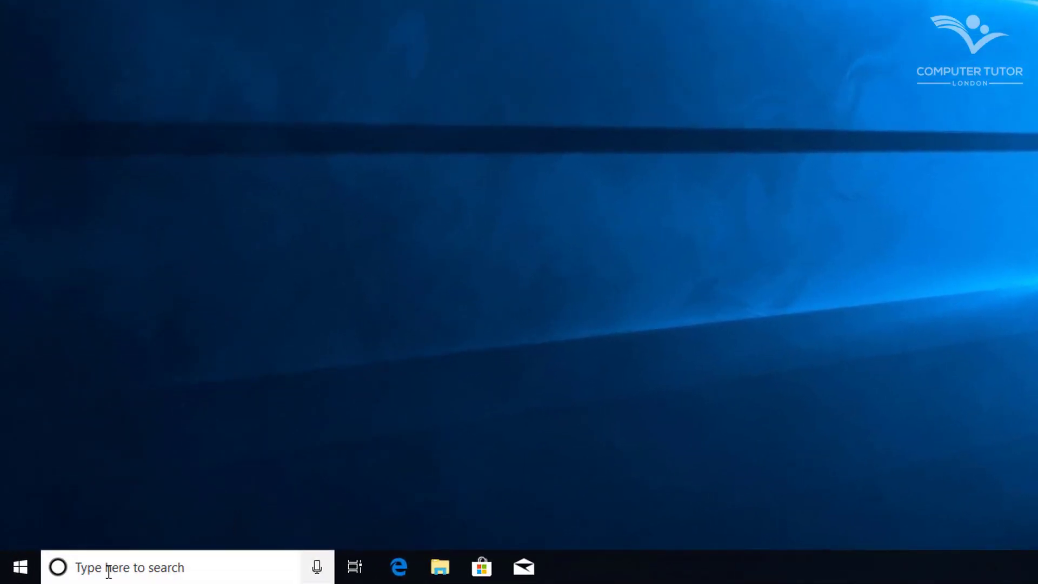
Sign in to Cortana's Notebook with the Microsoft account to unlock Lists and Reminders
left_click(108, 572)
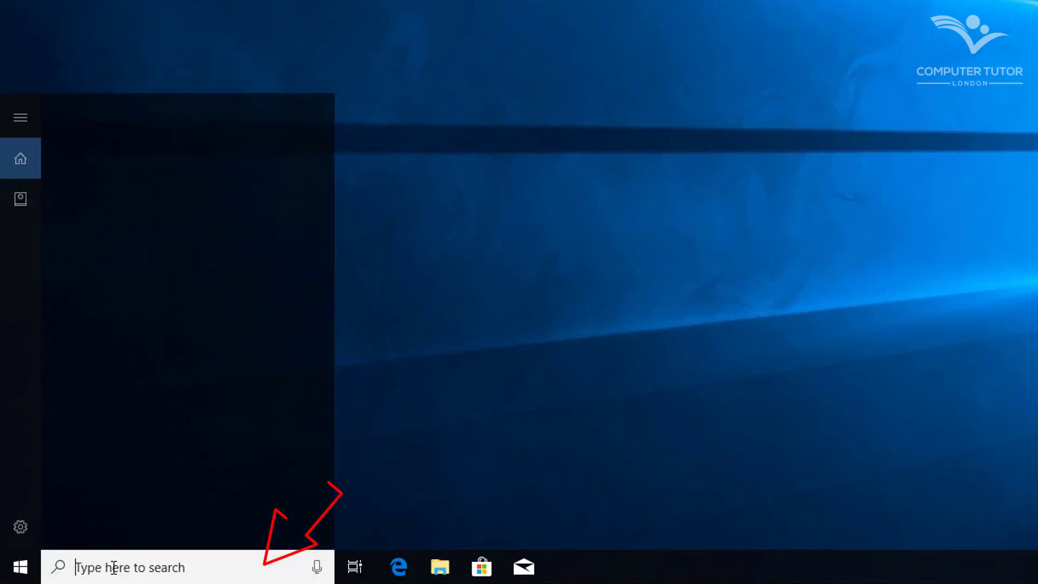
left_click(20, 160)
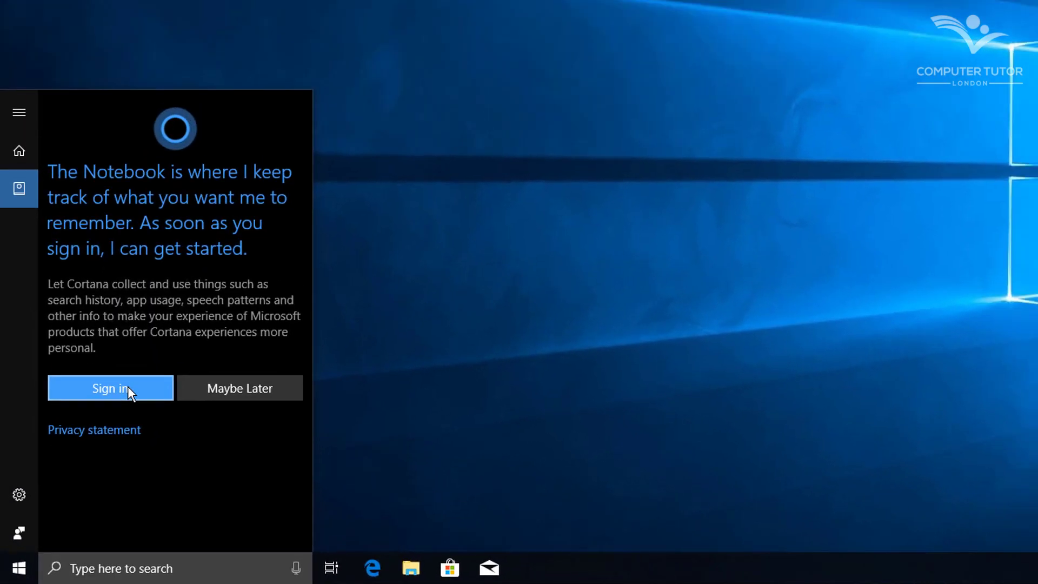
left_click(130, 376)
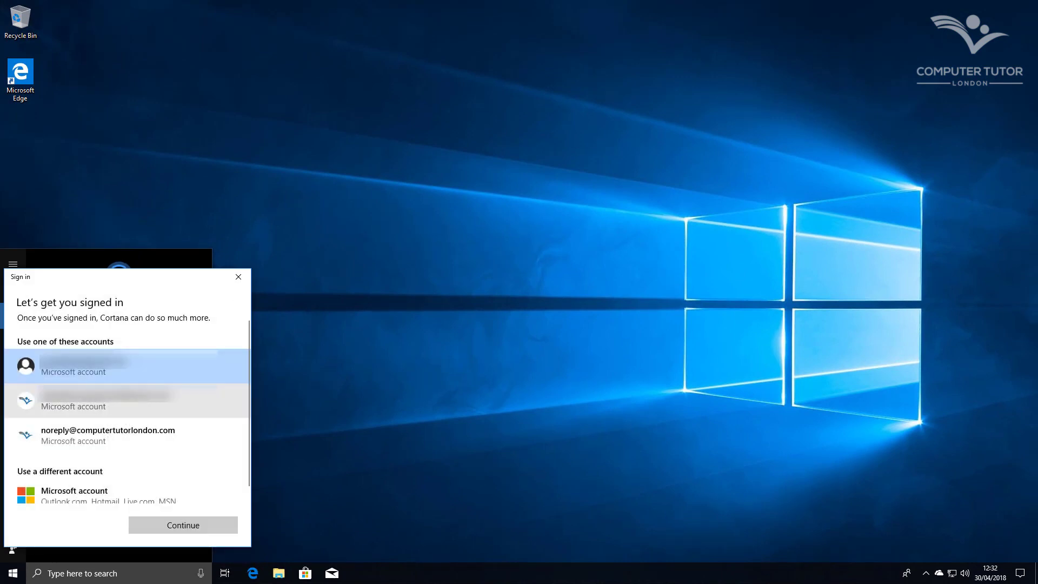
left_click(104, 435)
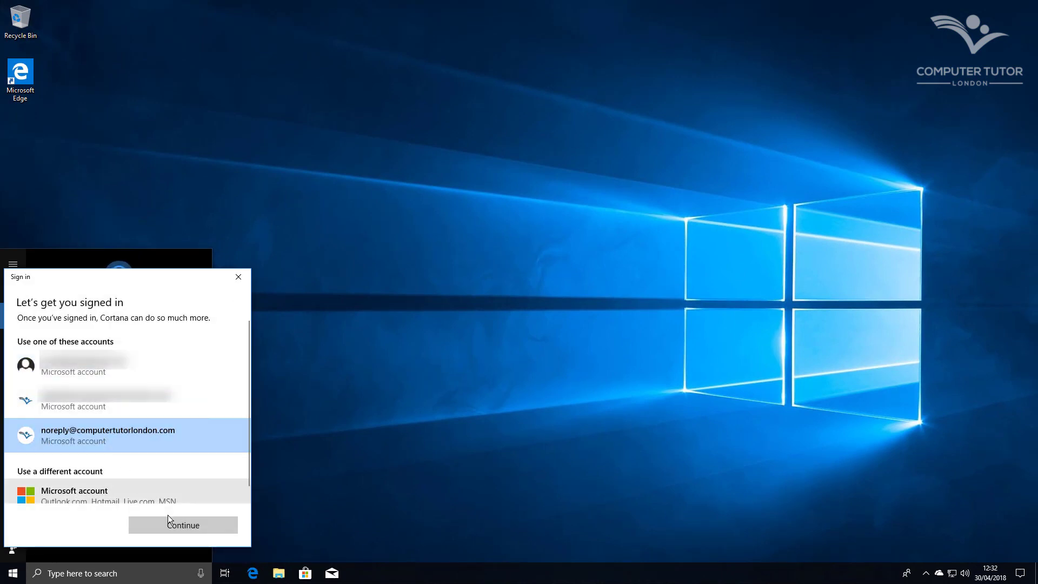
left_click(198, 523)
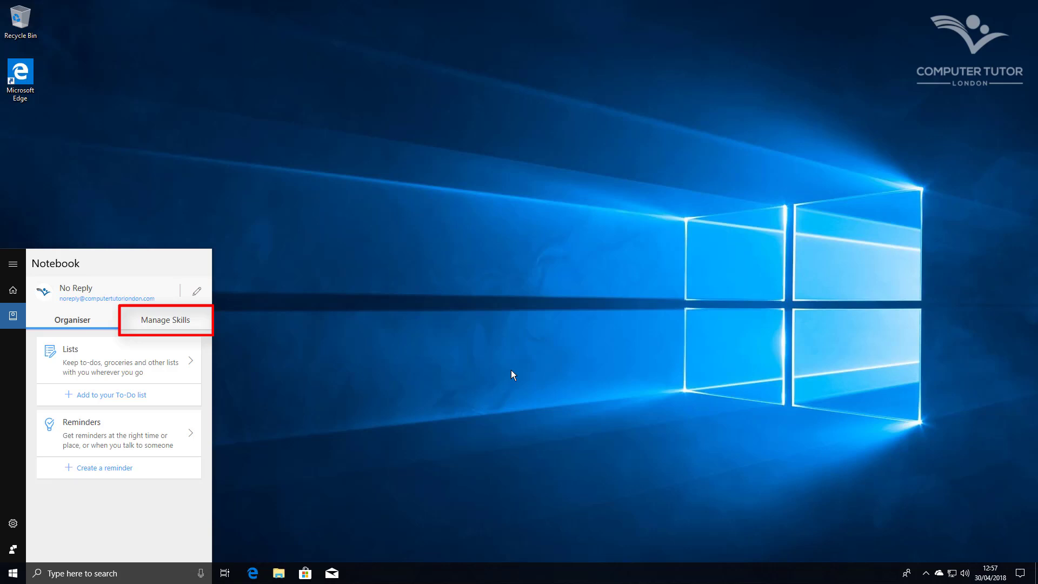
Open Cortana's Manage Skills list and look through it
left_click(165, 320)
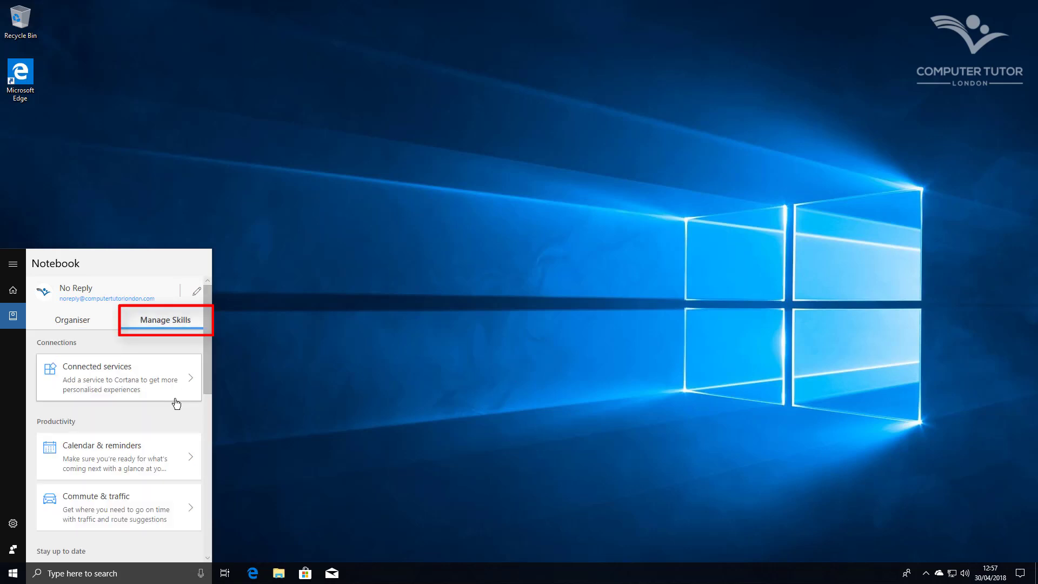
scroll(181, 427, "down", 5)
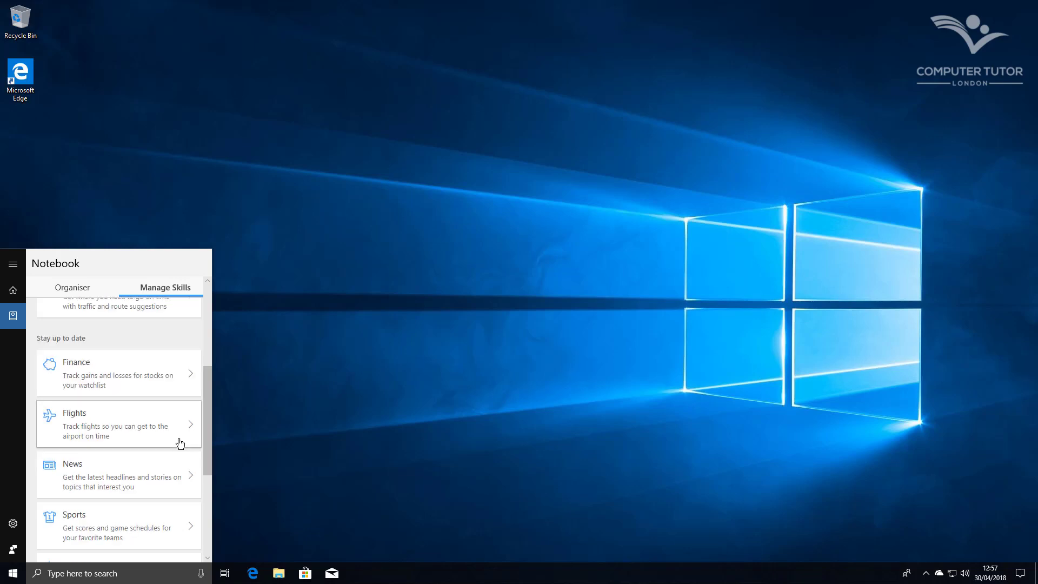
scroll(178, 446, "down", 3)
scroll(173, 447, "down", 1)
scroll(176, 450, "up", 2)
scroll(176, 450, "up", 8)
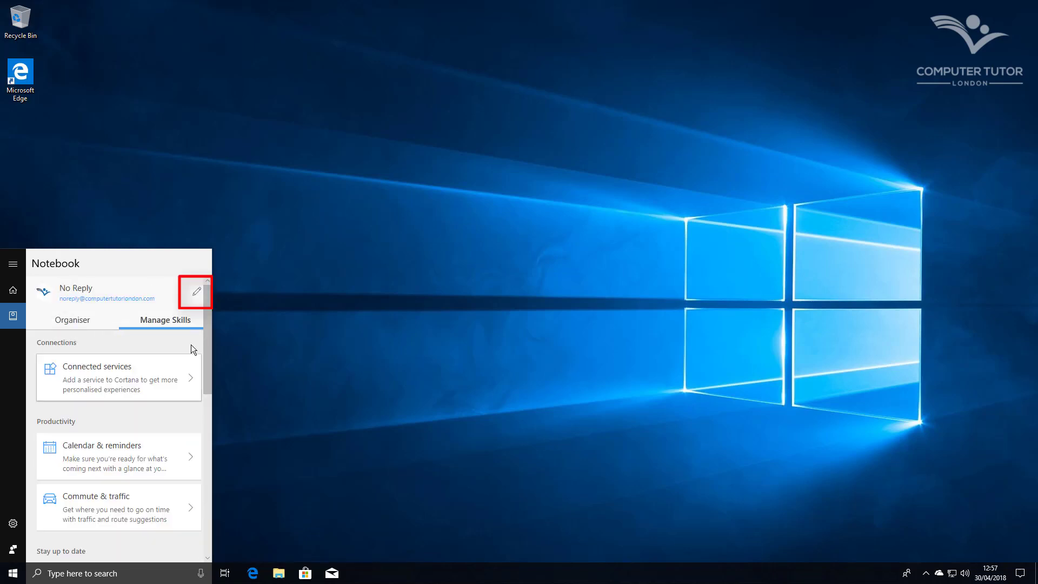
Save London as a Work place in My Places, then close Cortana
left_click(197, 293)
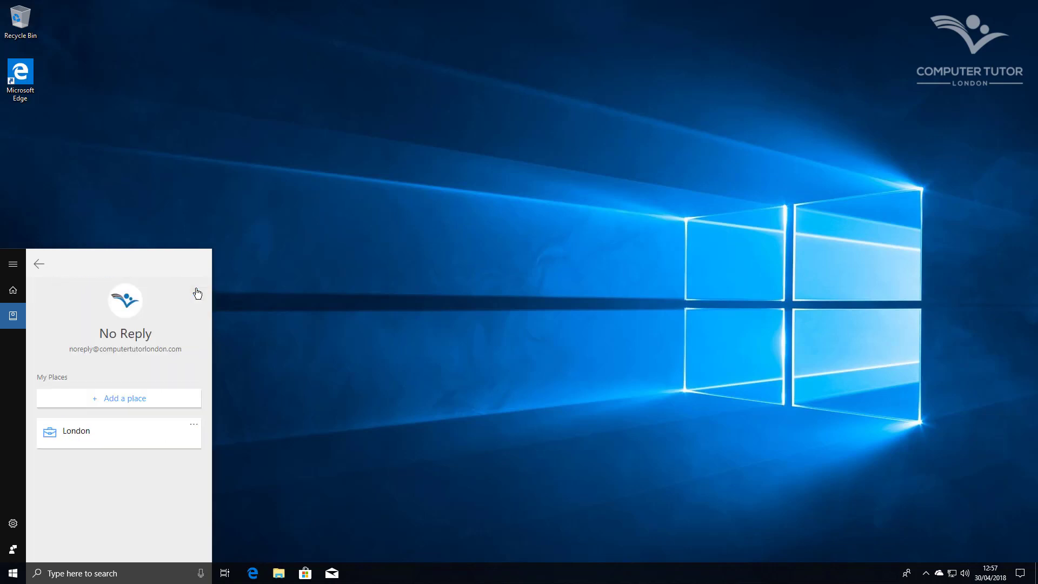
left_click(124, 399)
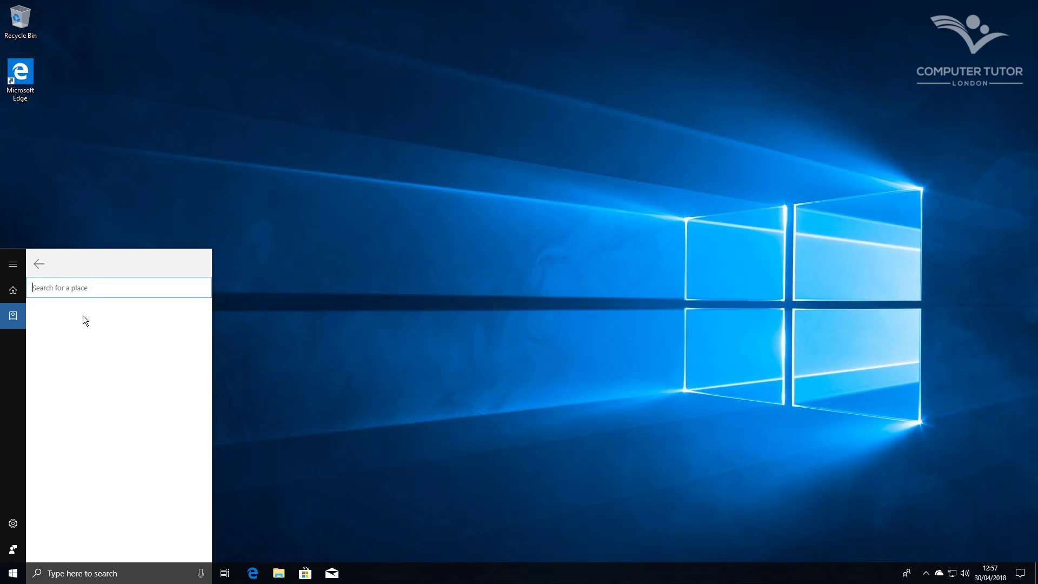
type("London")
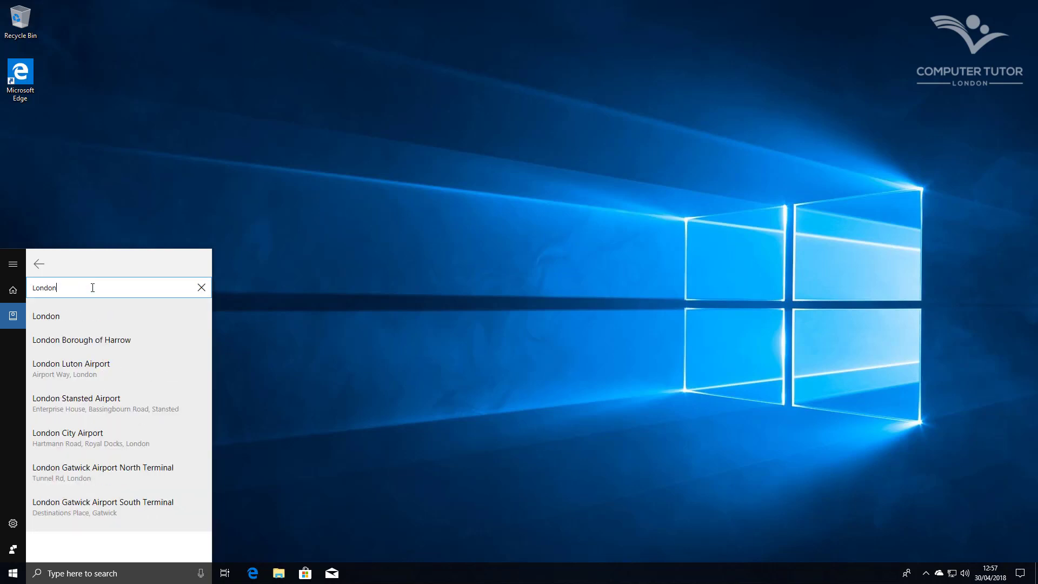
left_click(49, 318)
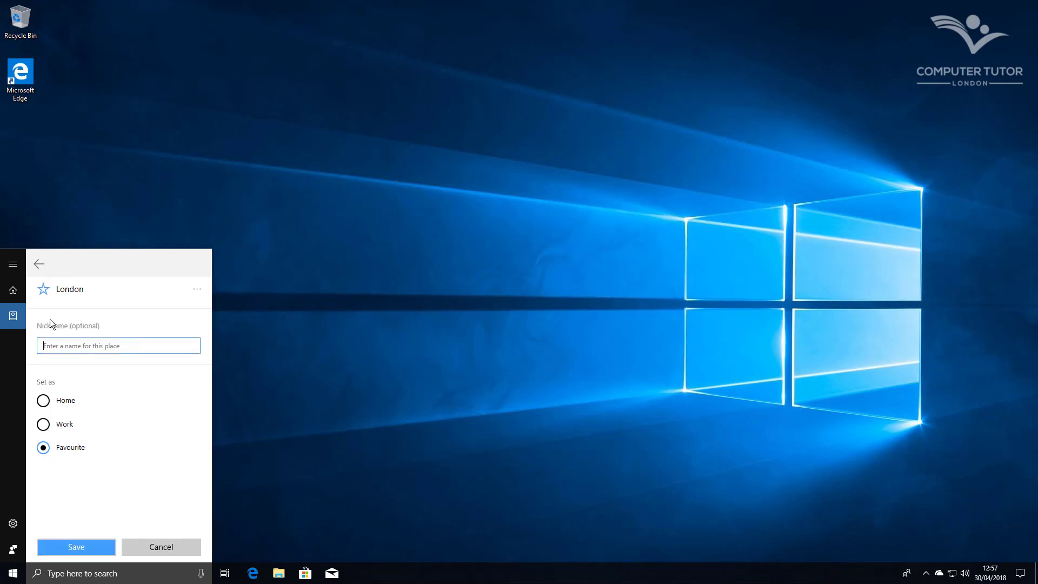
left_click(61, 425)
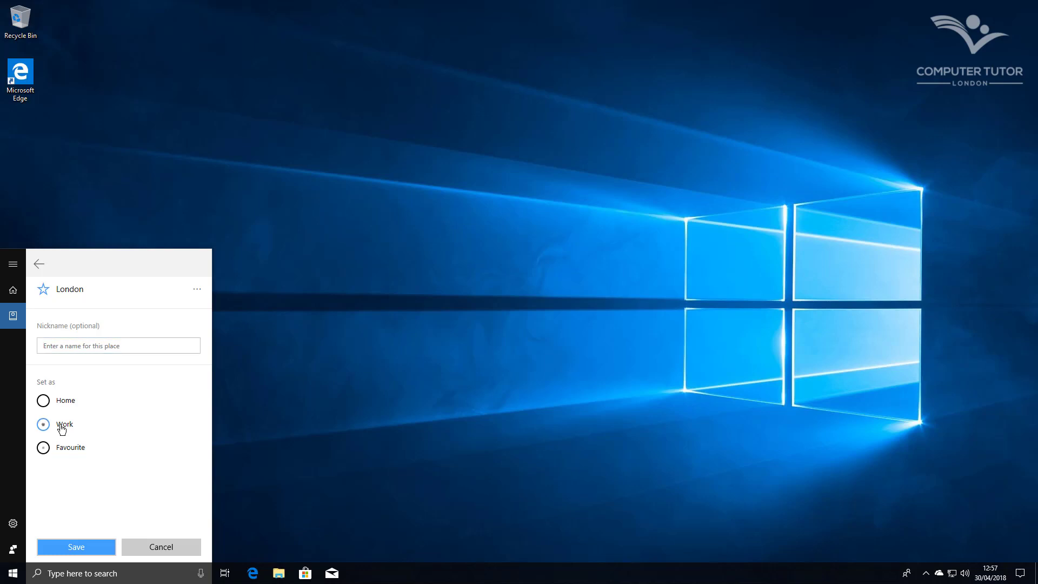
left_click(80, 547)
left_click(371, 373)
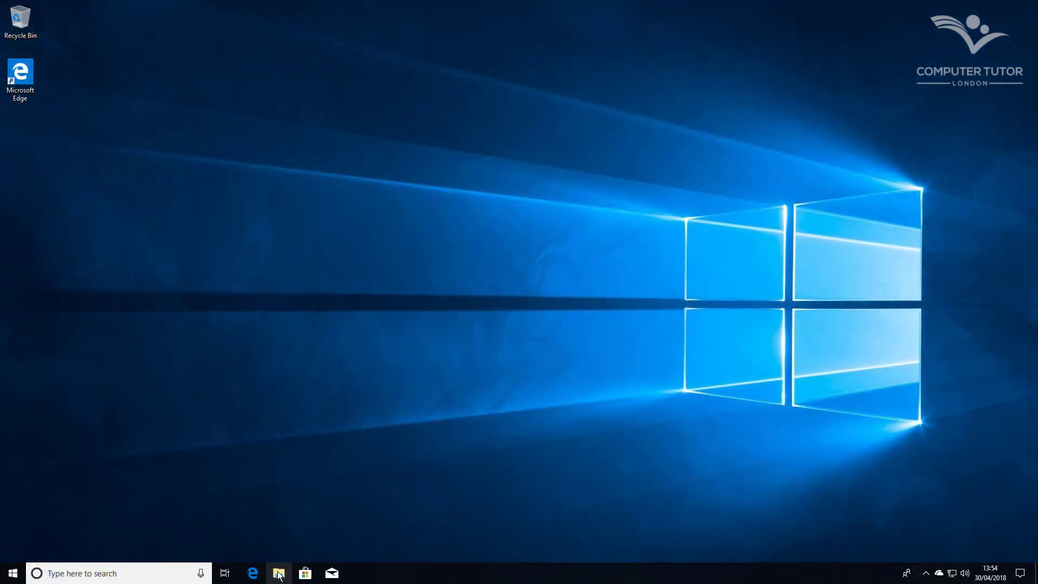
Launch File Explorer from the taskbar to see Quick access and its frequent OneDrive folders
left_click(279, 574)
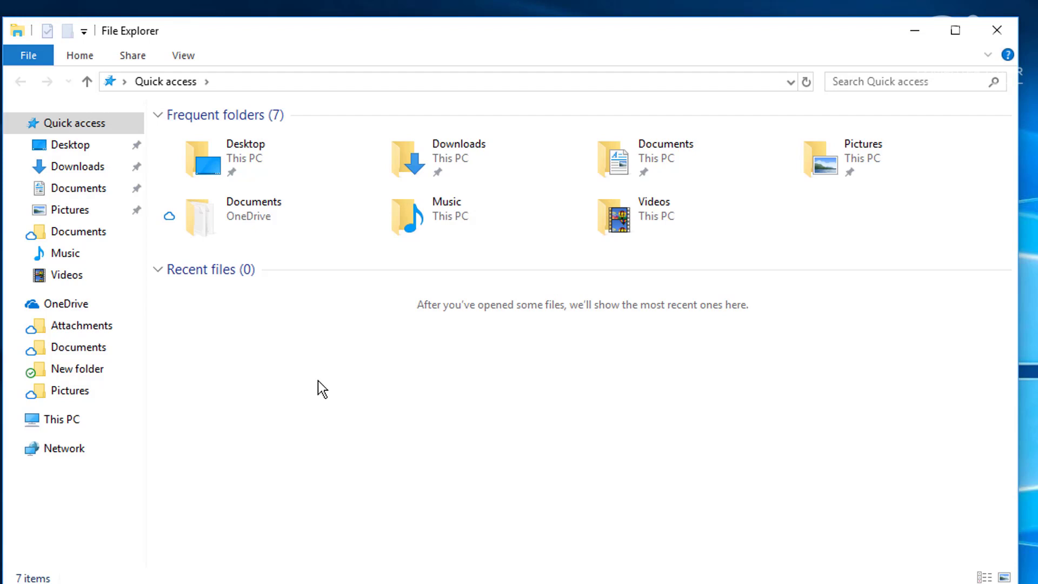
Uncheck 'Always show availability status' in Folder Options' View settings and apply it
left_click(188, 59)
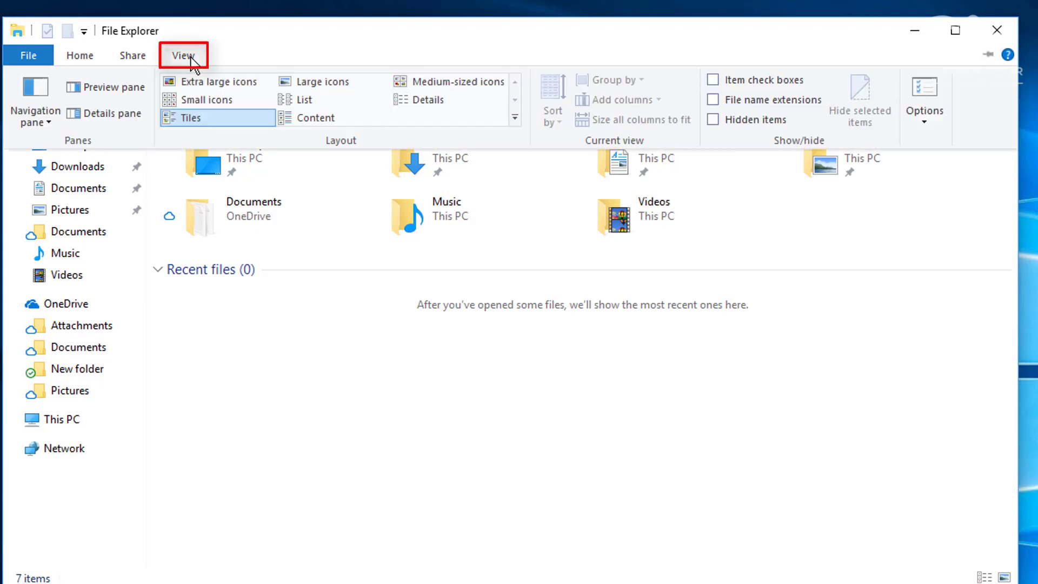
left_click(925, 91)
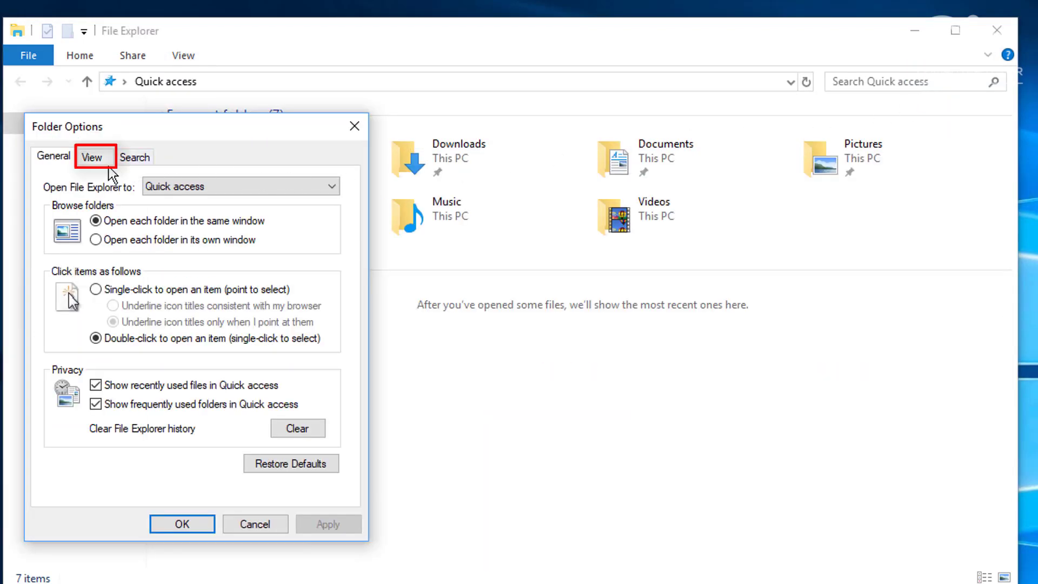
left_click(91, 158)
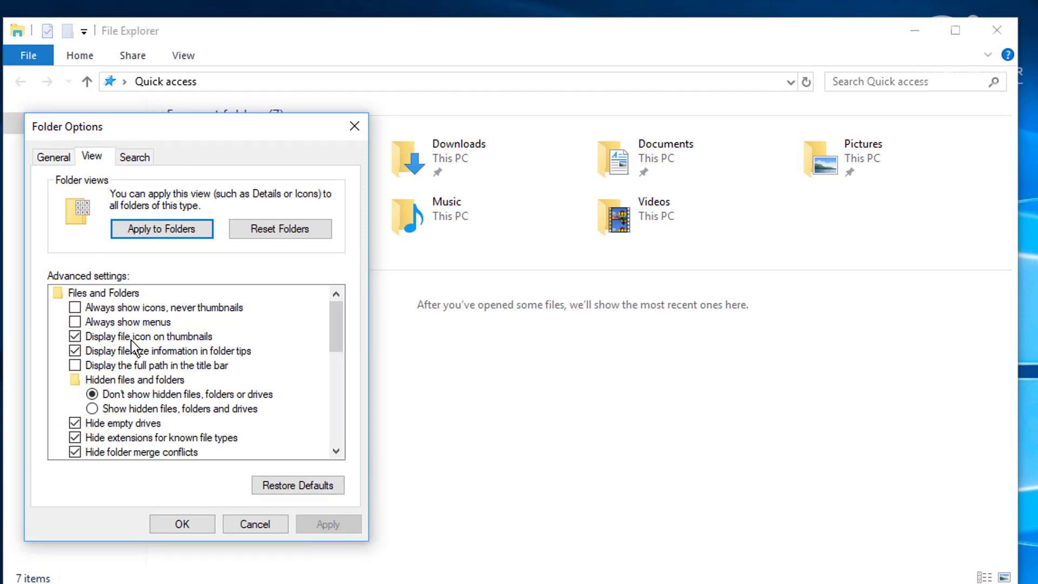
left_click_drag(338, 322, 342, 420)
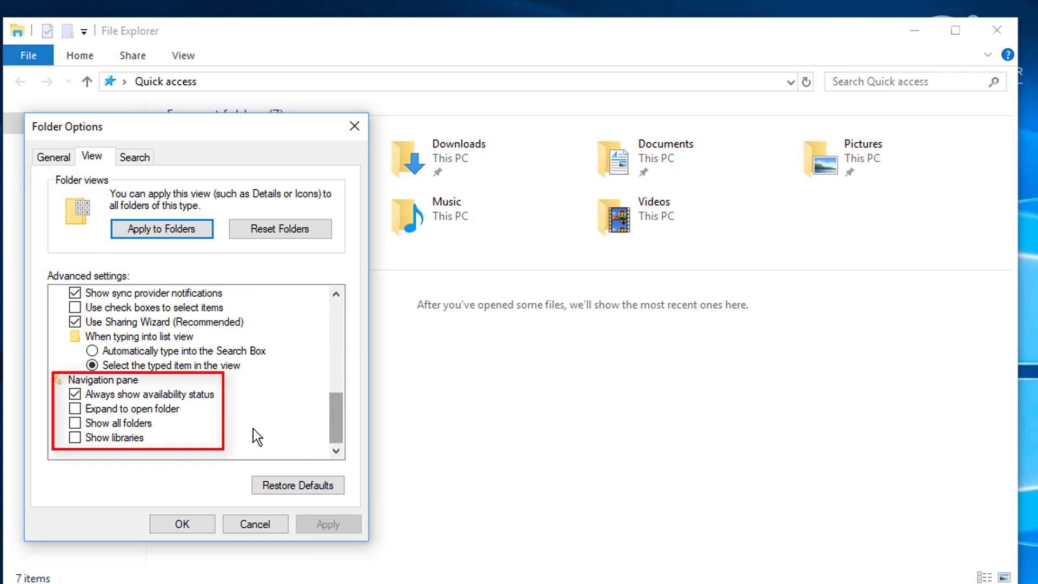
left_click(76, 394)
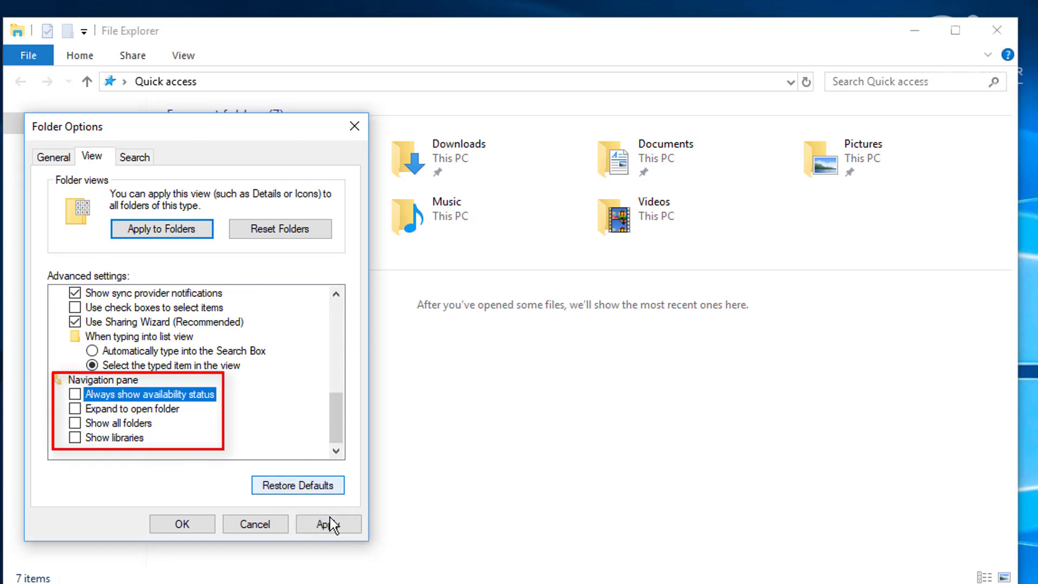
left_click(352, 524)
left_click(184, 524)
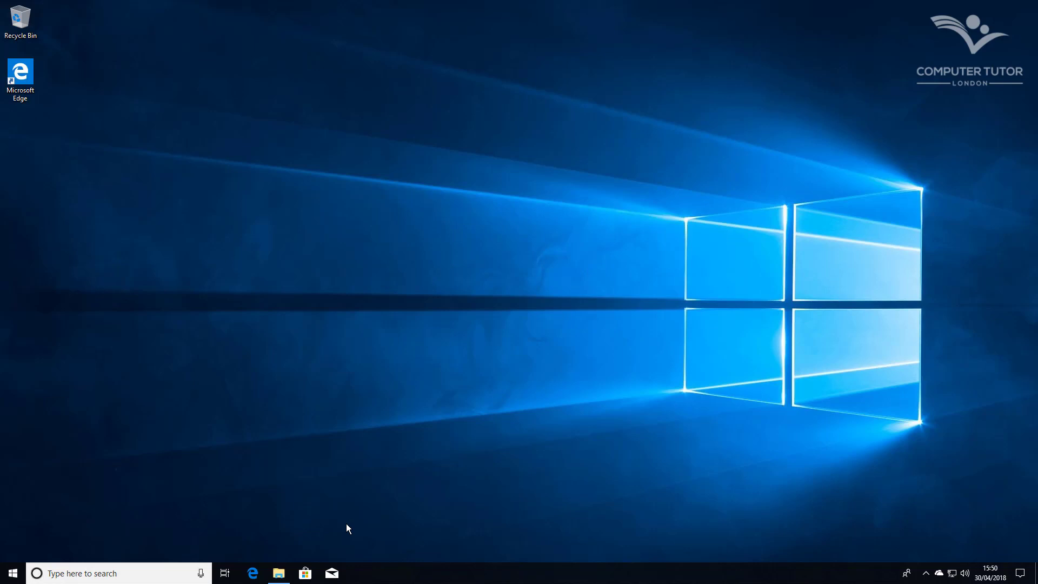
Open Task View's timeline and scroll through the recent activities
left_click(225, 575)
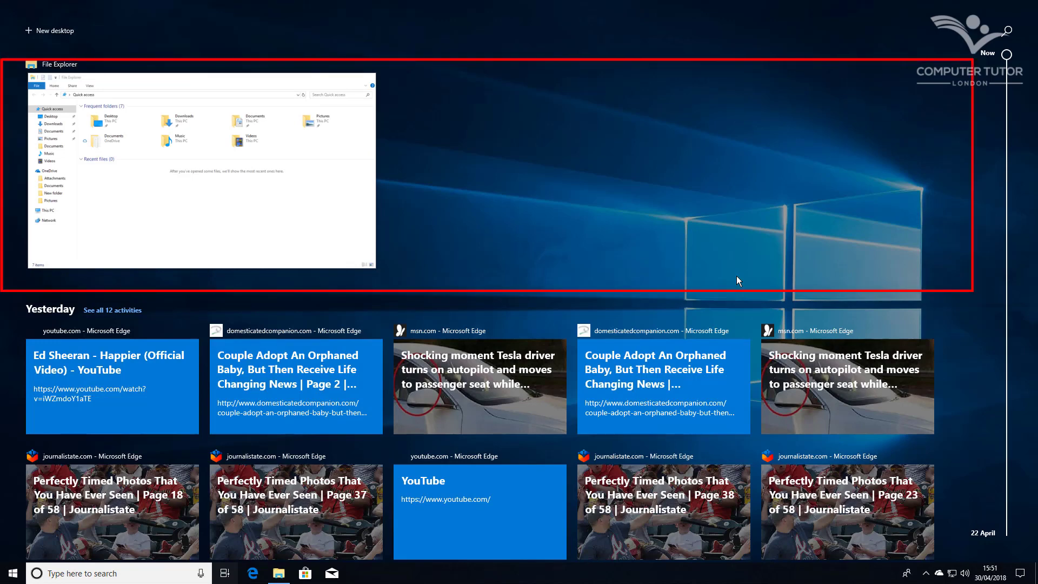
scroll(736, 275, "down", 3)
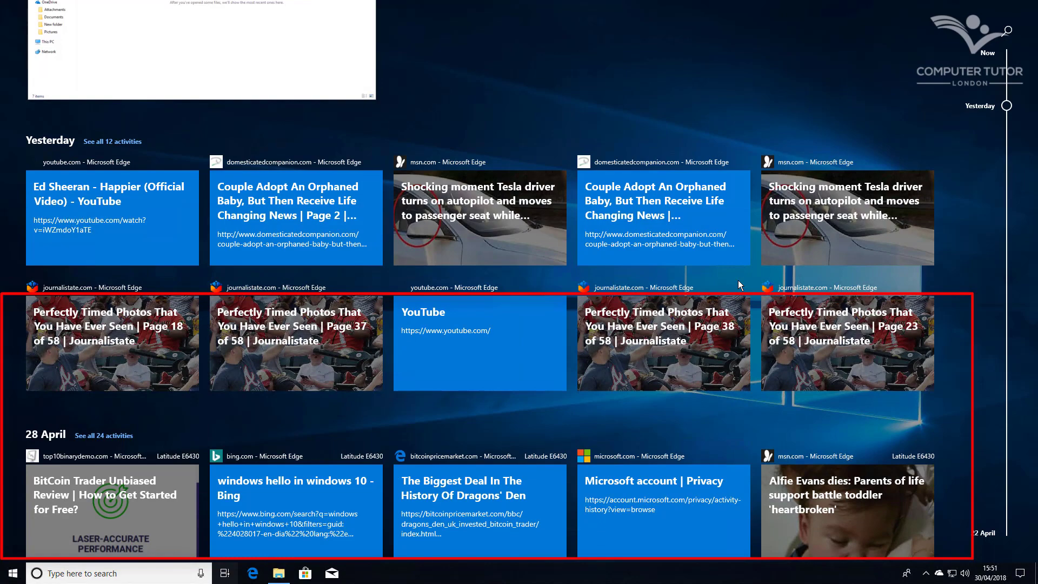
scroll(738, 284, "up", 3)
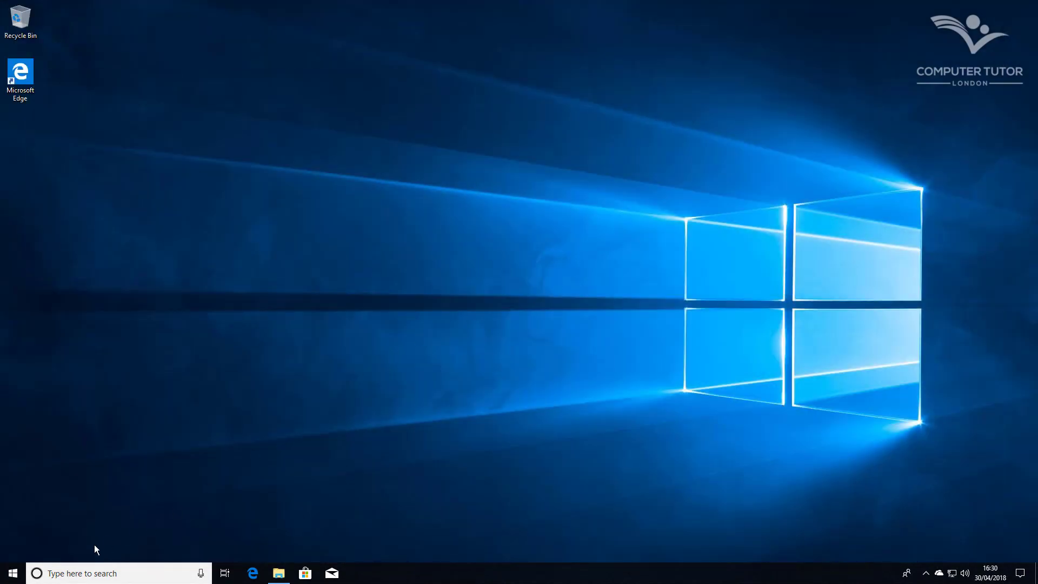
Go to Privacy > Activity history in Windows Settings
left_click(13, 573)
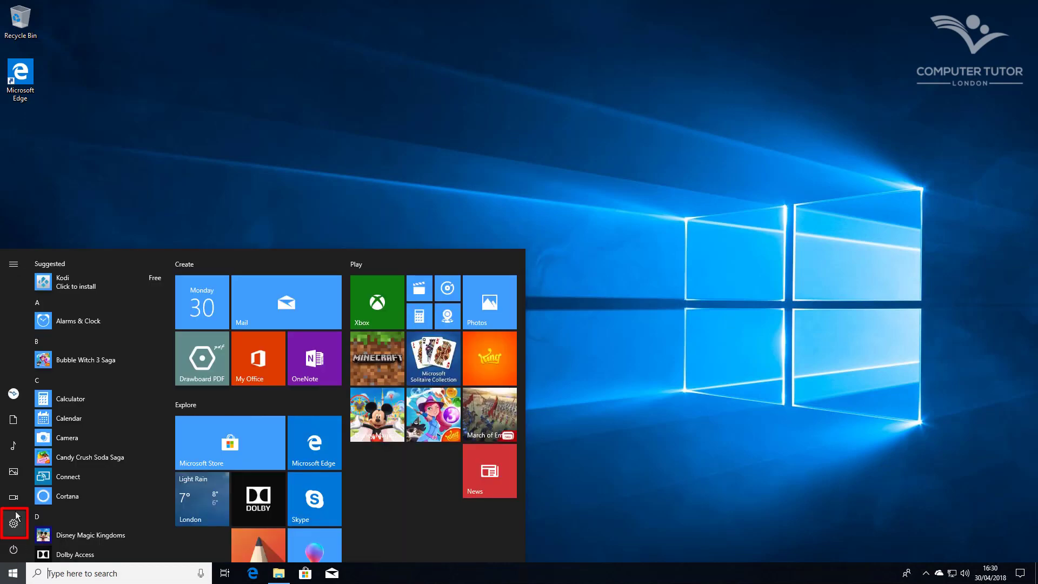
left_click(14, 522)
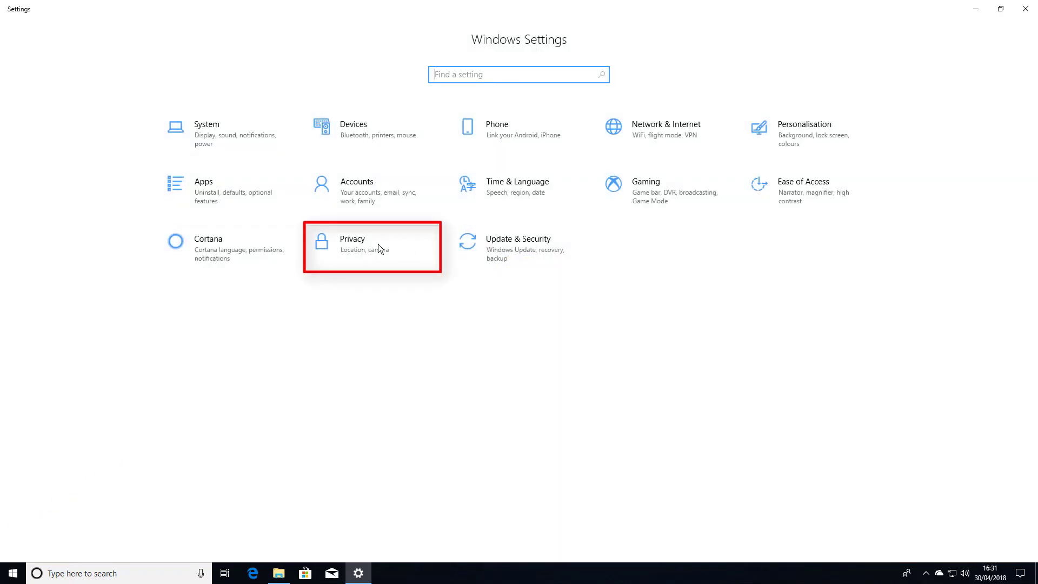
left_click(377, 244)
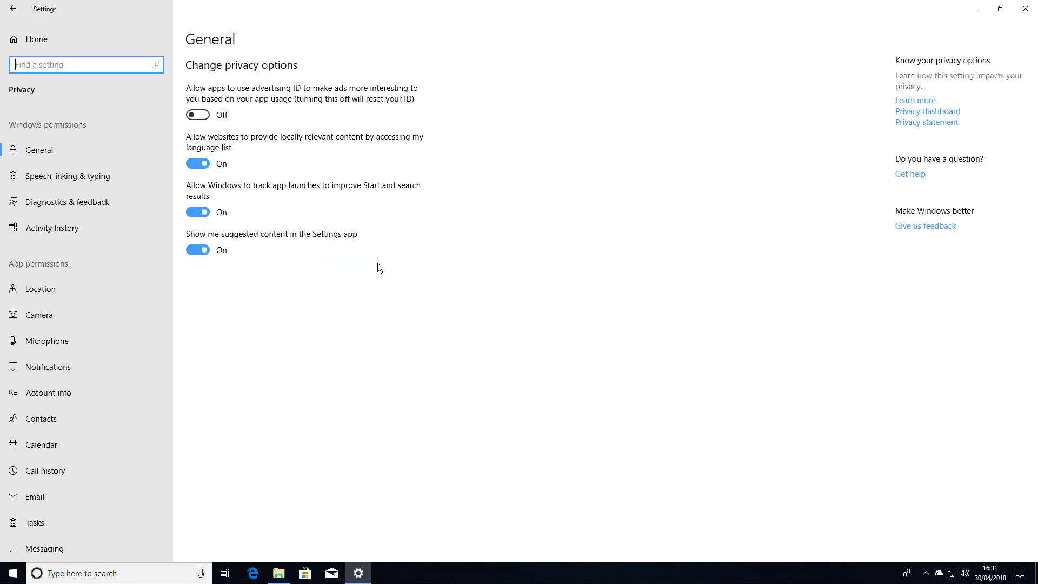
left_click(54, 226)
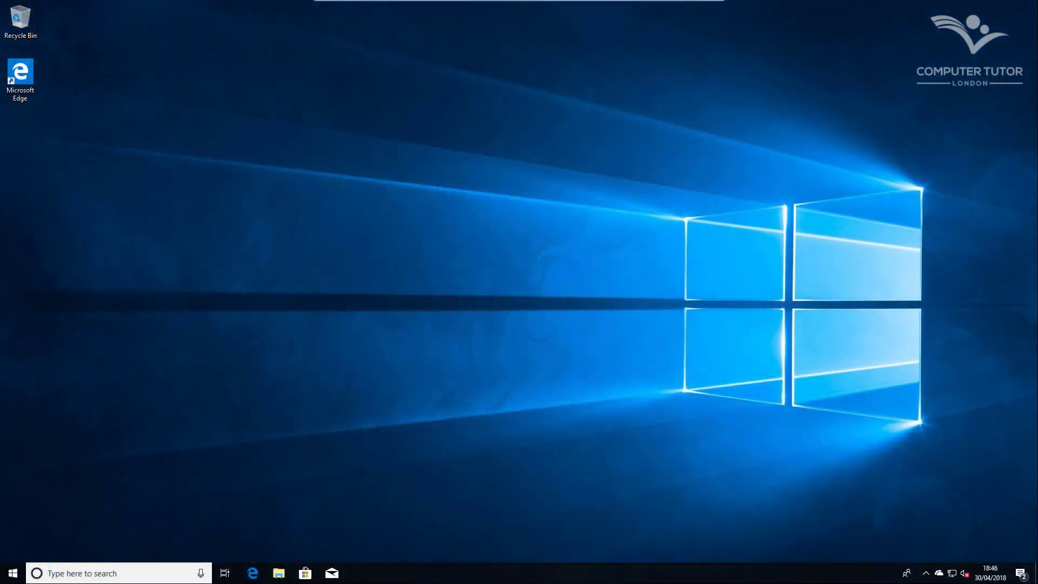
Open Windows Settings to the System Display page
left_click(13, 572)
left_click(15, 523)
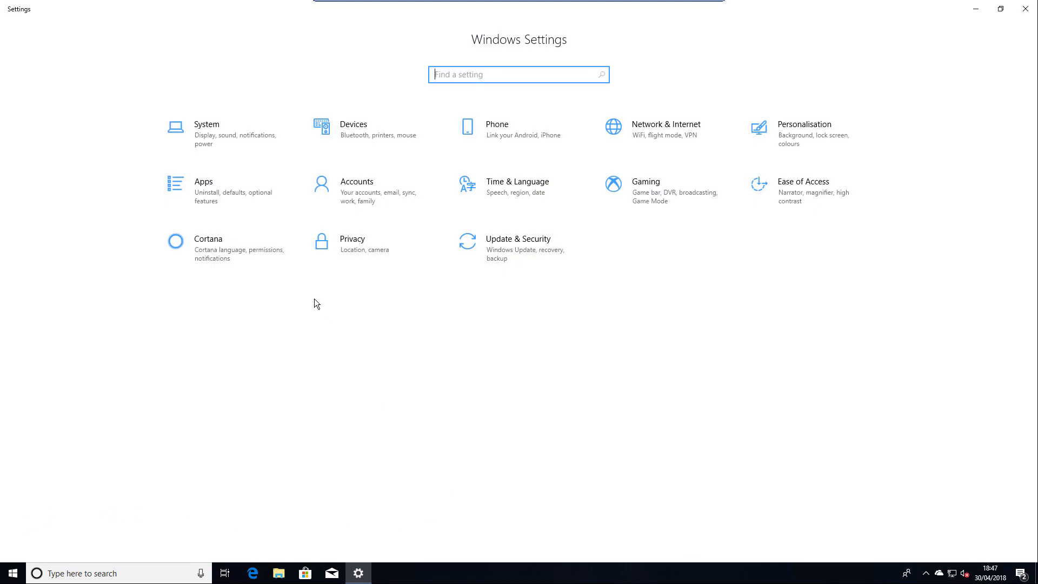
left_click(219, 130)
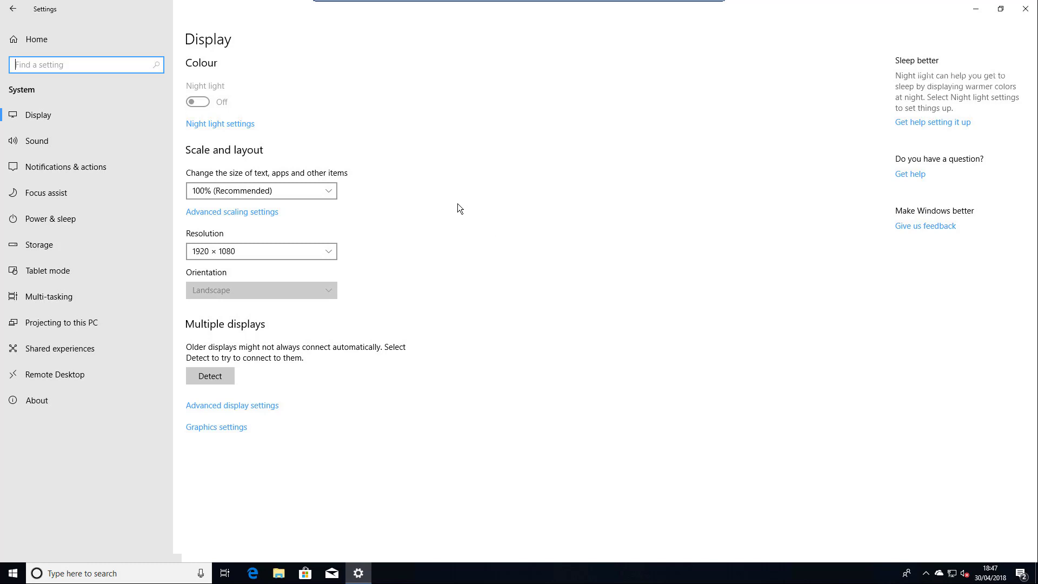
Try the fix-blurry-apps toggle in Advanced scaling, review Advanced display information, and return to Display
left_click(246, 213)
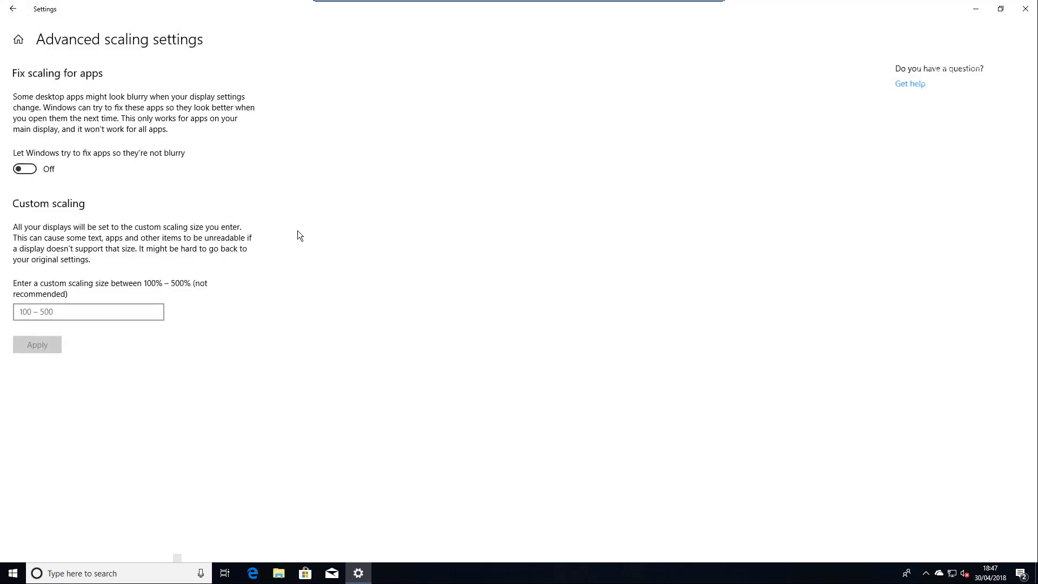
left_click(27, 169)
left_click(16, 8)
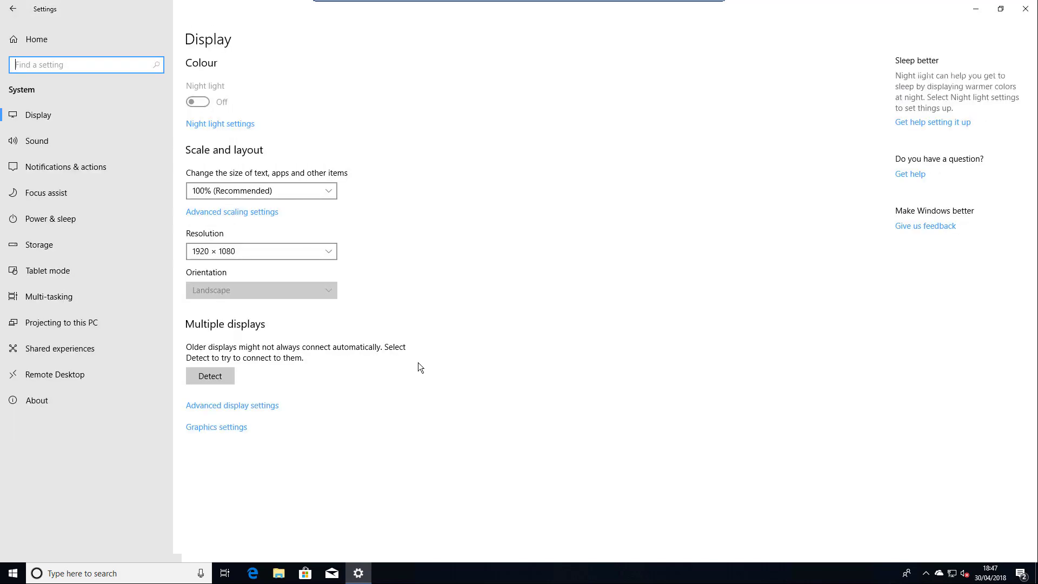
left_click(256, 408)
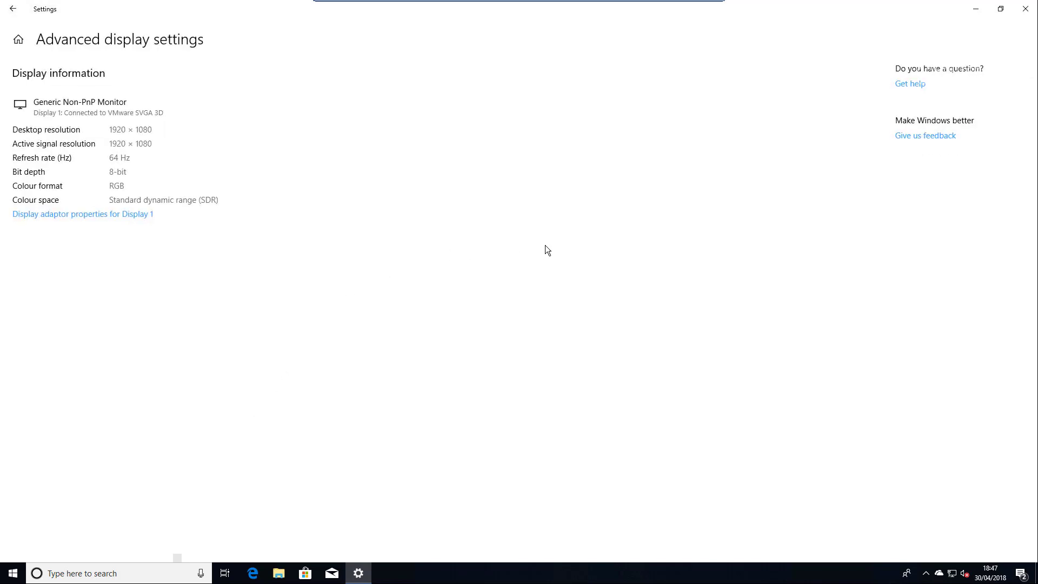
left_click(13, 8)
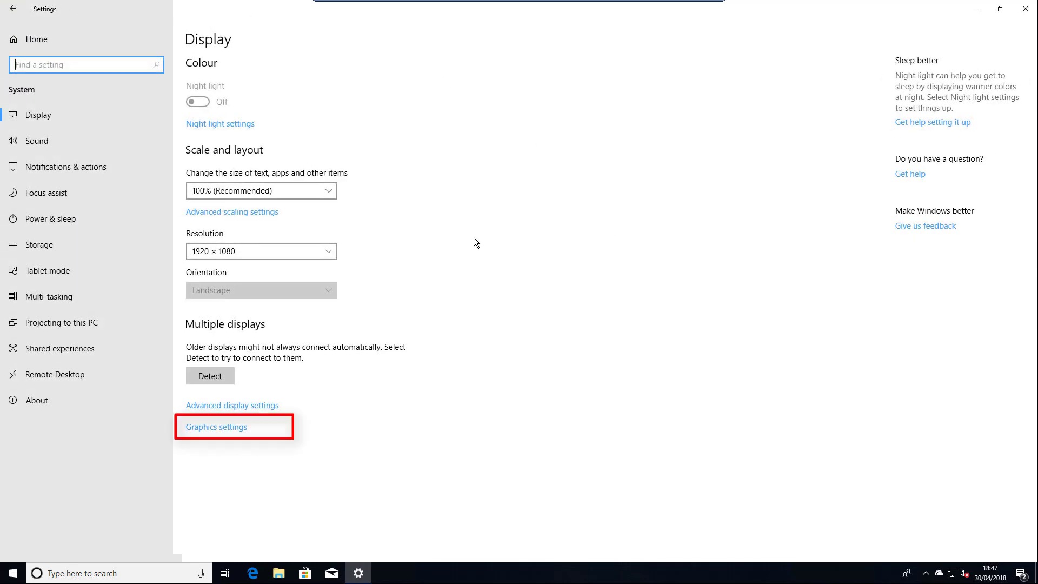
Add the Paint 3D universal app to the graphics performance preference list
left_click(226, 428)
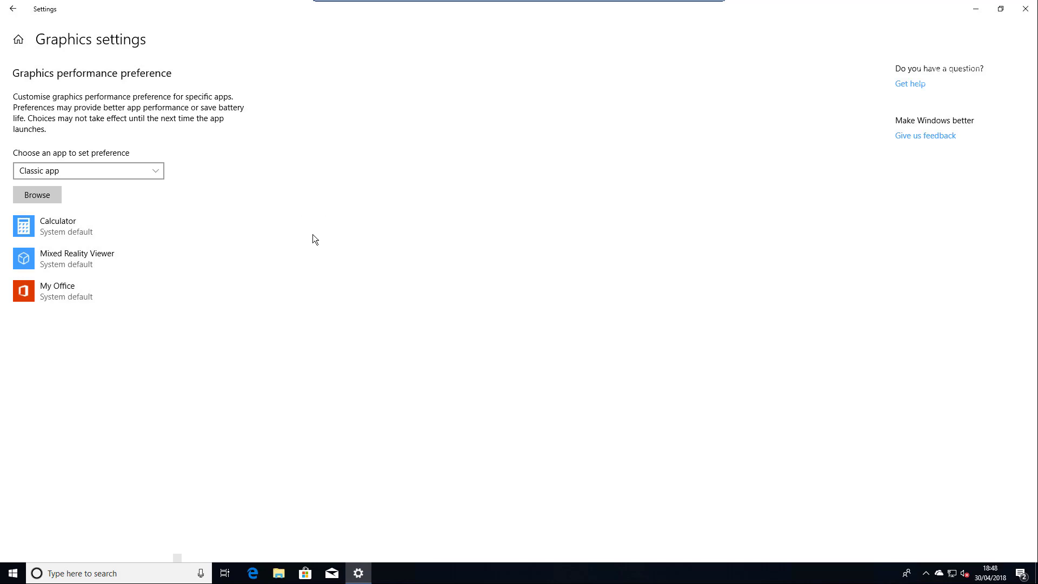
left_click(112, 169)
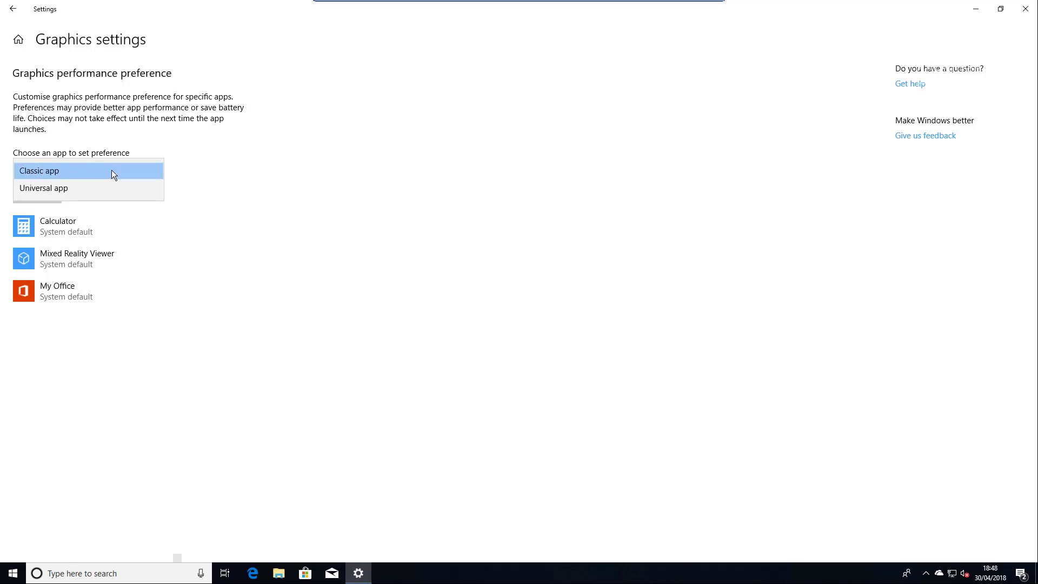
left_click(52, 189)
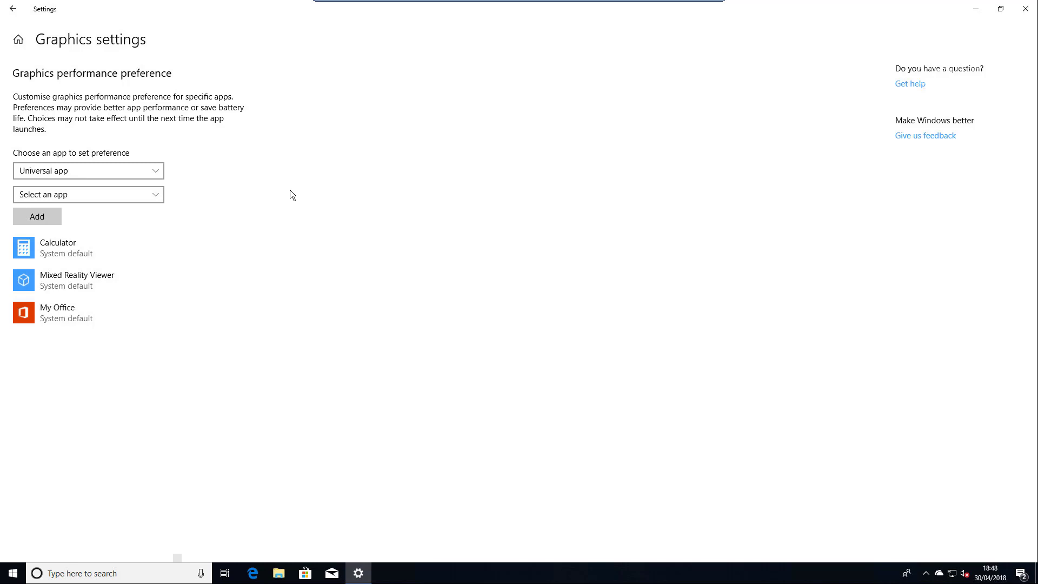
left_click(85, 194)
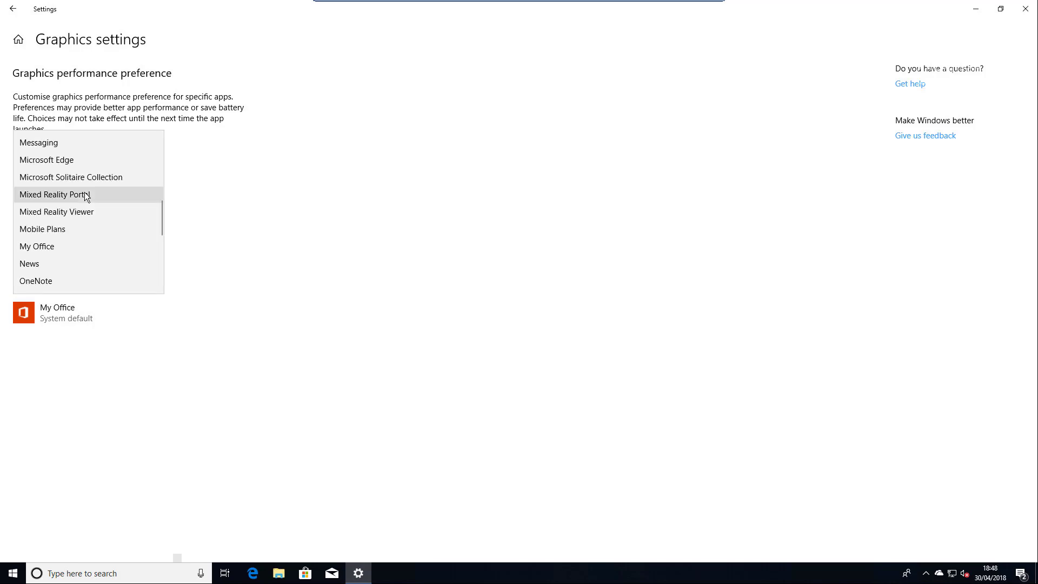
scroll(85, 247, "down", 3)
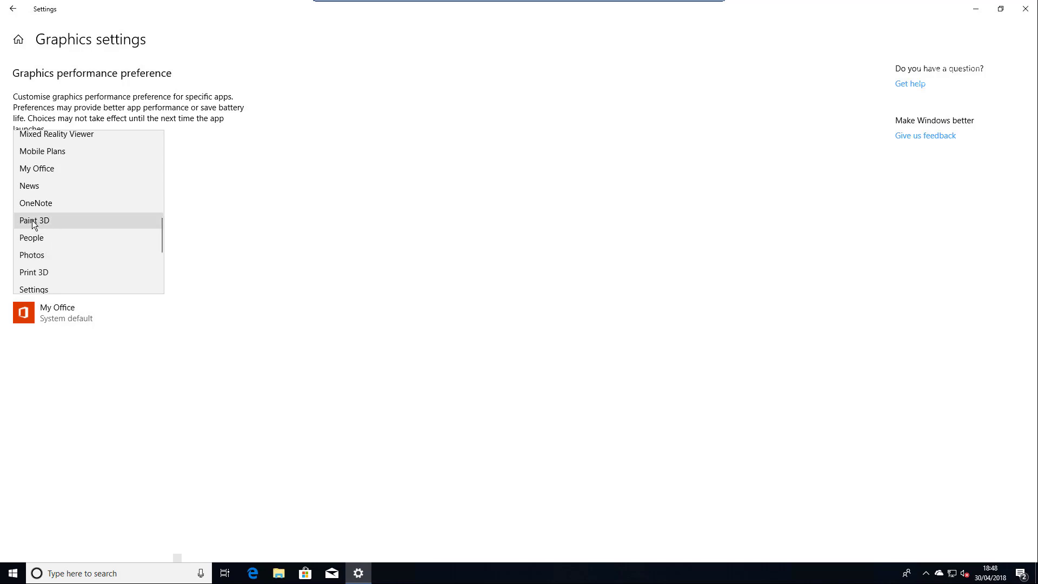
left_click(31, 220)
left_click(28, 216)
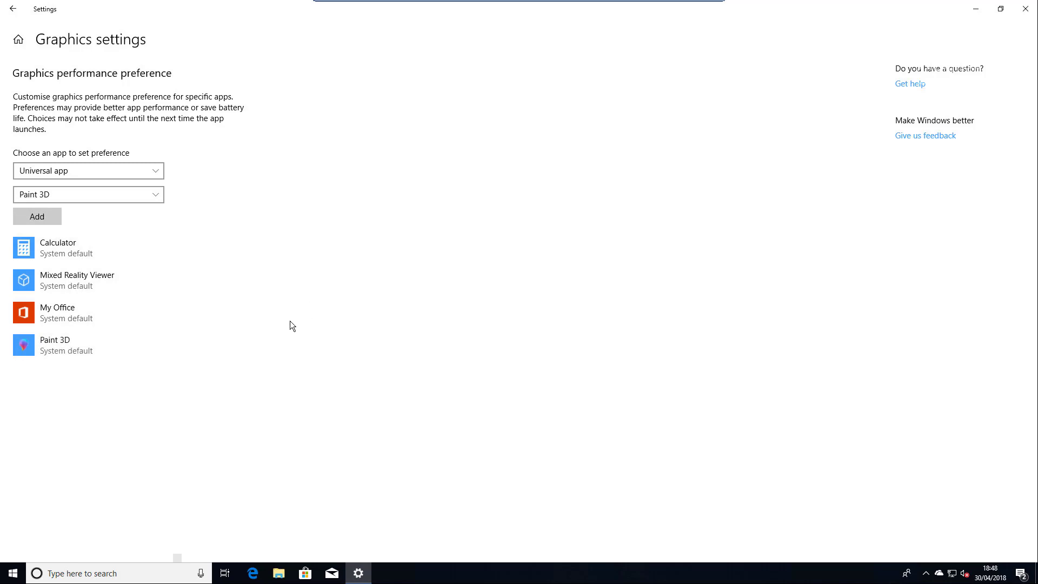
Compare Paint 3D's Power saving and High performance options, then cancel to keep System default
left_click(91, 346)
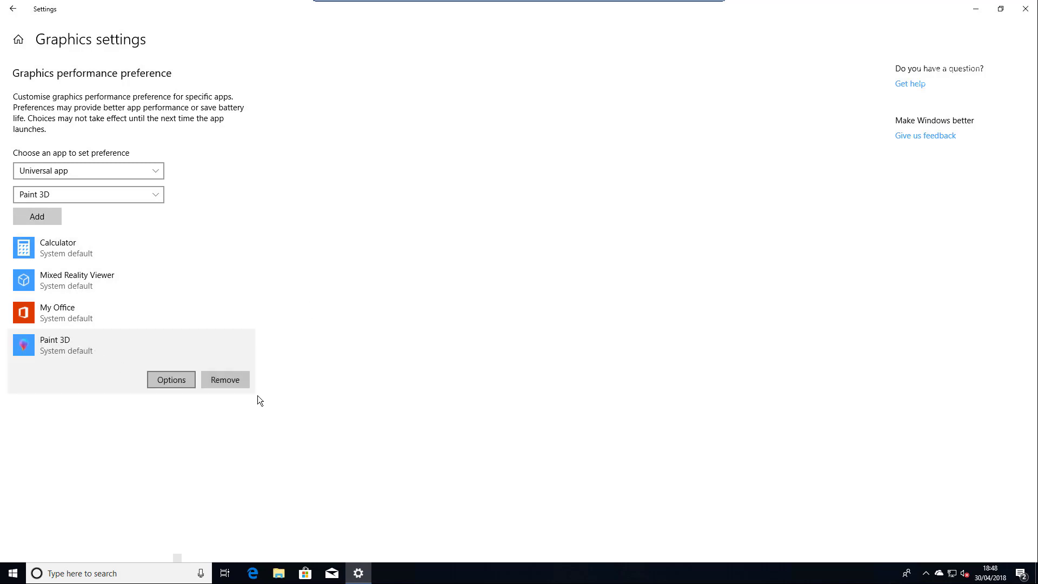
left_click(166, 382)
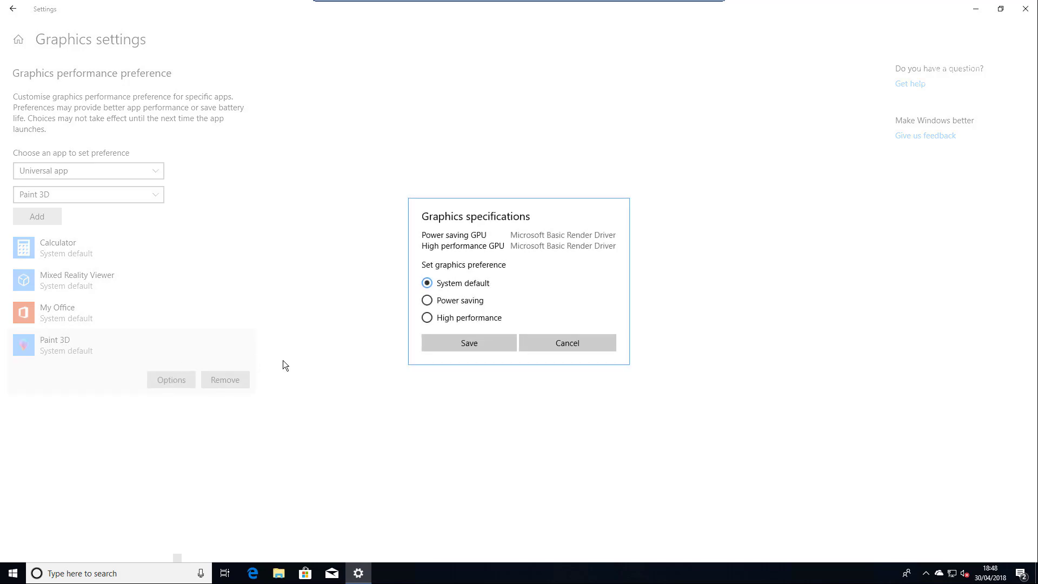
left_click(427, 302)
left_click(427, 319)
left_click(427, 300)
left_click(593, 337)
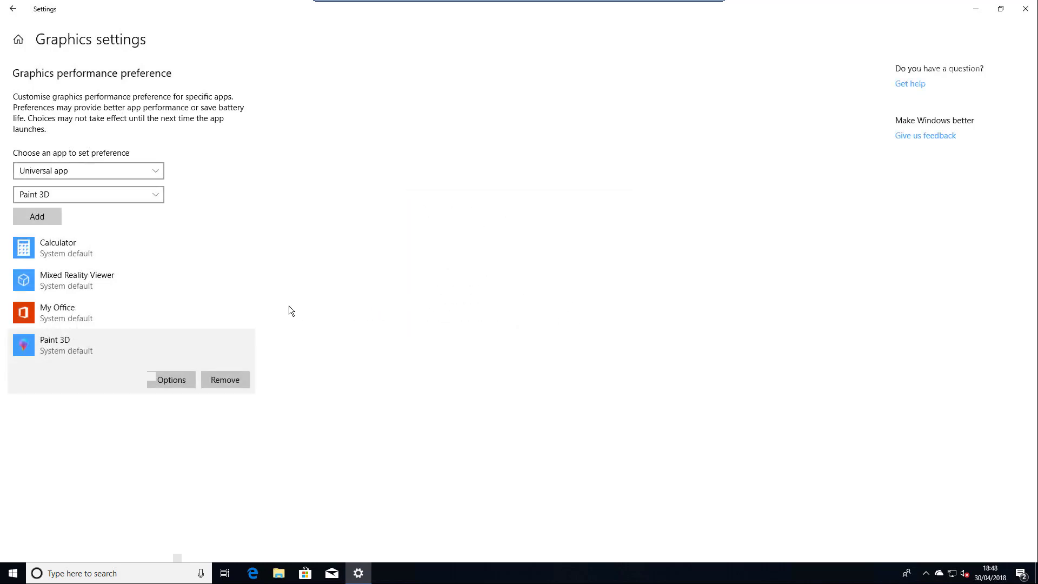
left_click(14, 10)
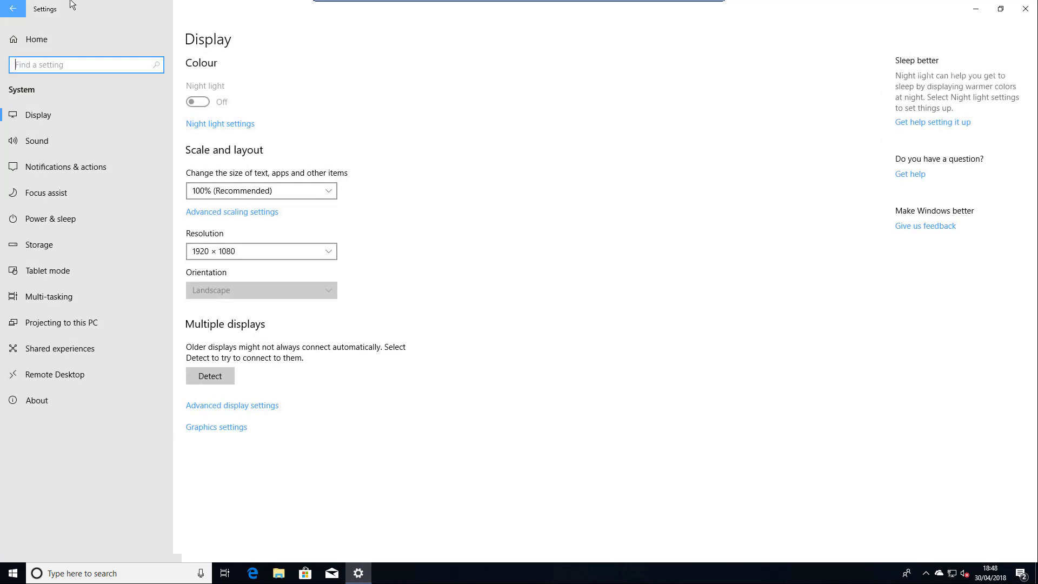
Review Sound's app volume and device preferences and the tray speaker menu, then open Focus assist
left_click(57, 139)
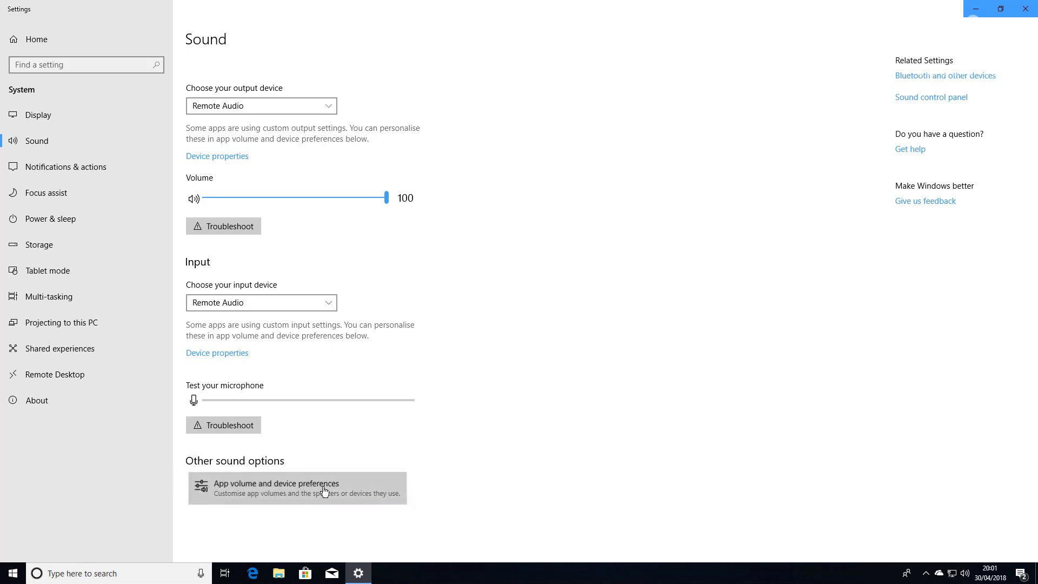
left_click(322, 490)
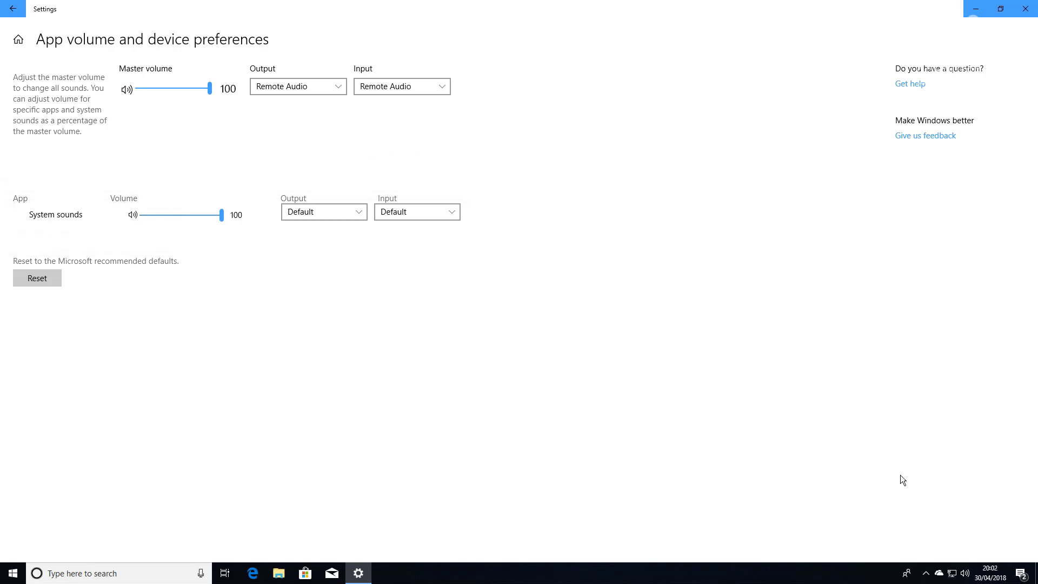
left_click(965, 575)
right_click(965, 576)
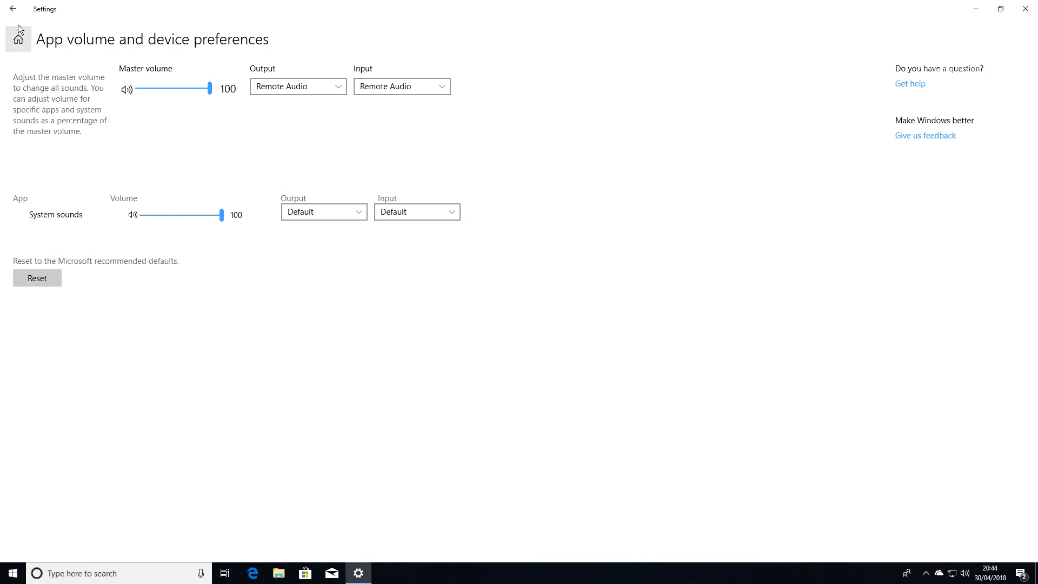
left_click(13, 9)
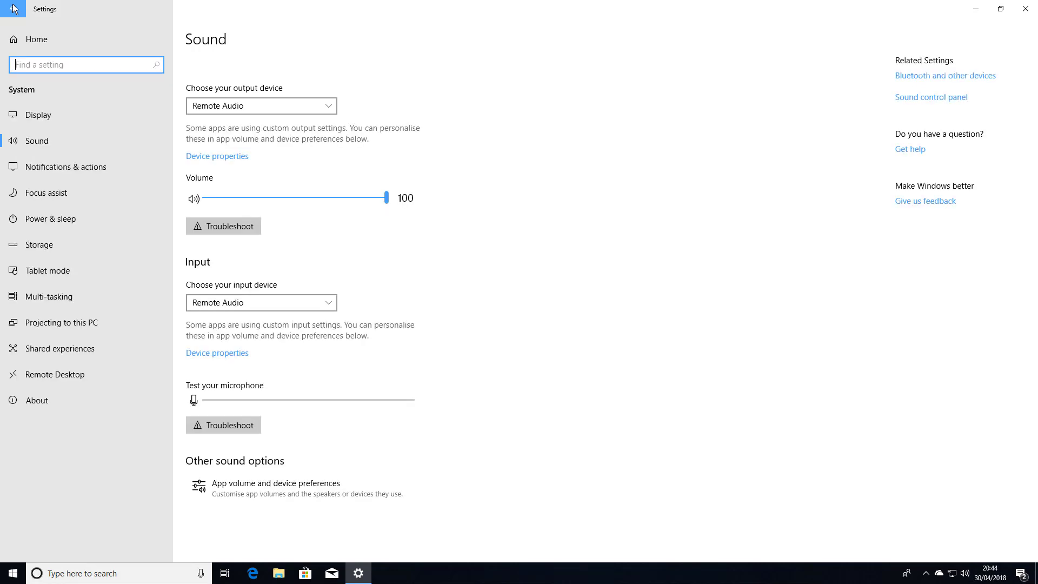
left_click(52, 199)
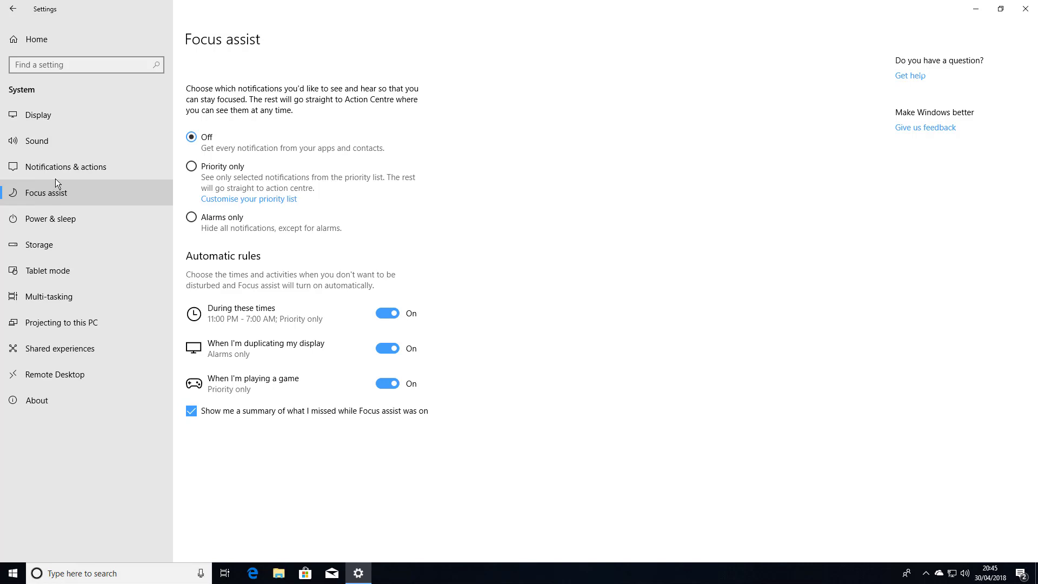
Scroll through the Focus assist priority list and return to Focus assist
left_click(259, 205)
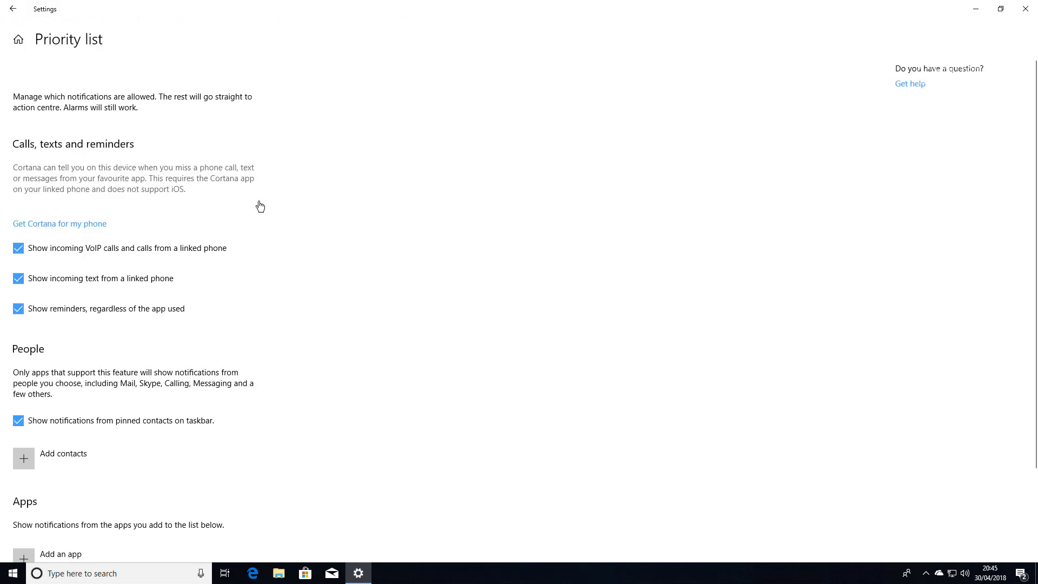
scroll(283, 284, "down", 1)
scroll(288, 292, "down", 2)
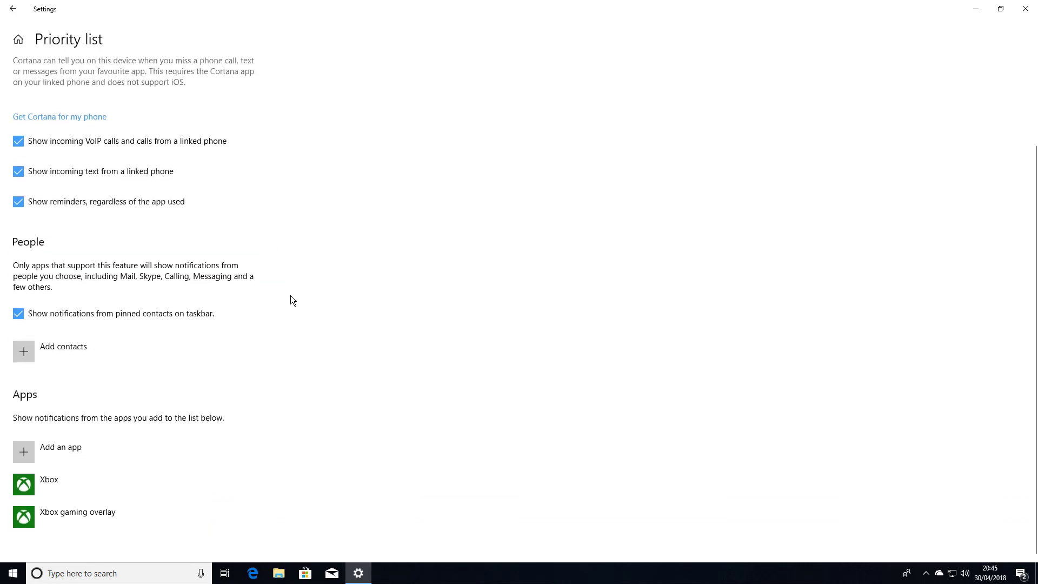
scroll(291, 298, "up", 2)
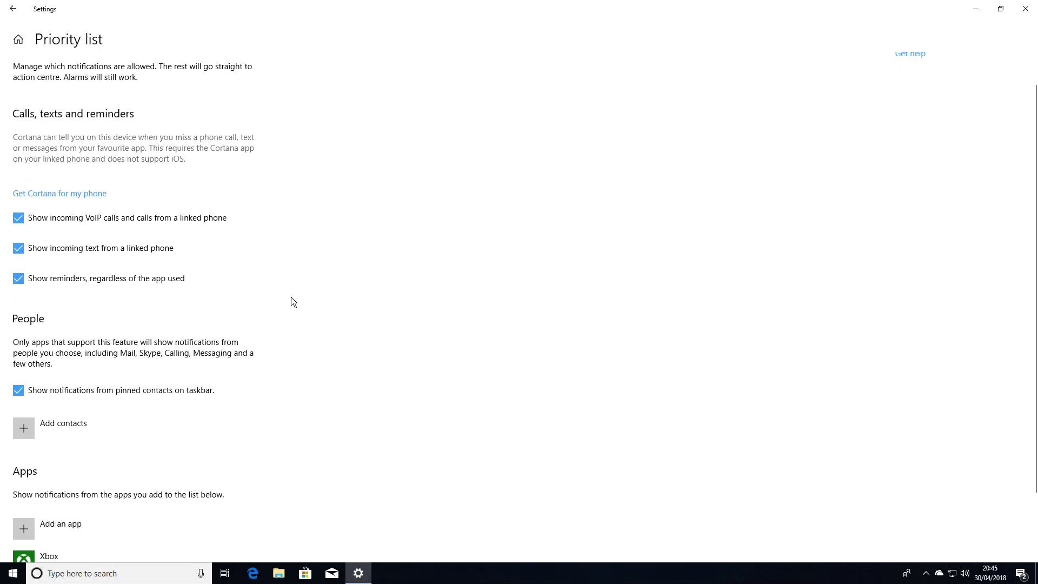
scroll(290, 297, "up", 1)
left_click(13, 9)
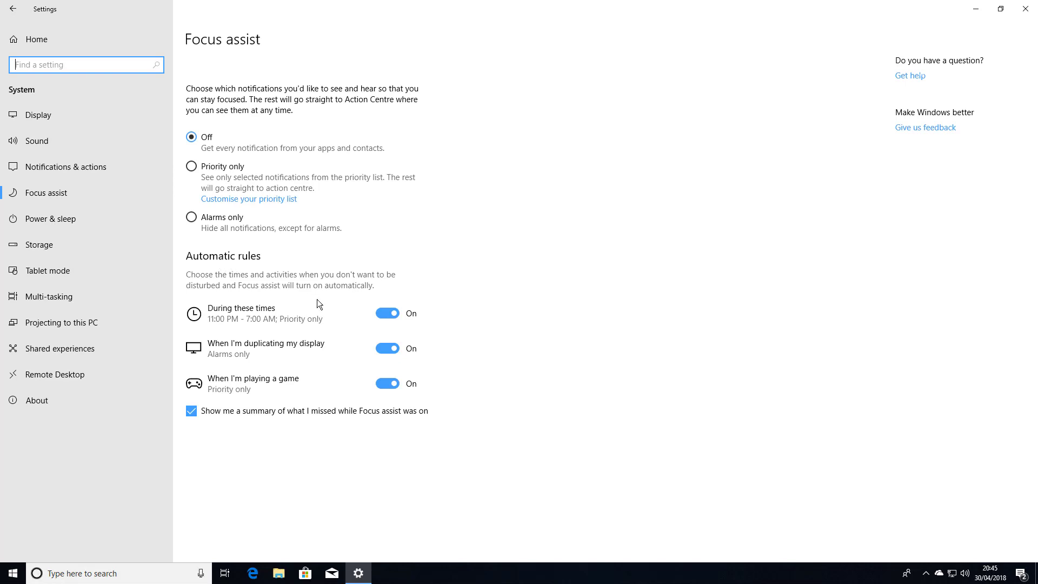
Toggle the During these times rule off and on, then view the display-duplication and schedule rule pages
left_click(392, 315)
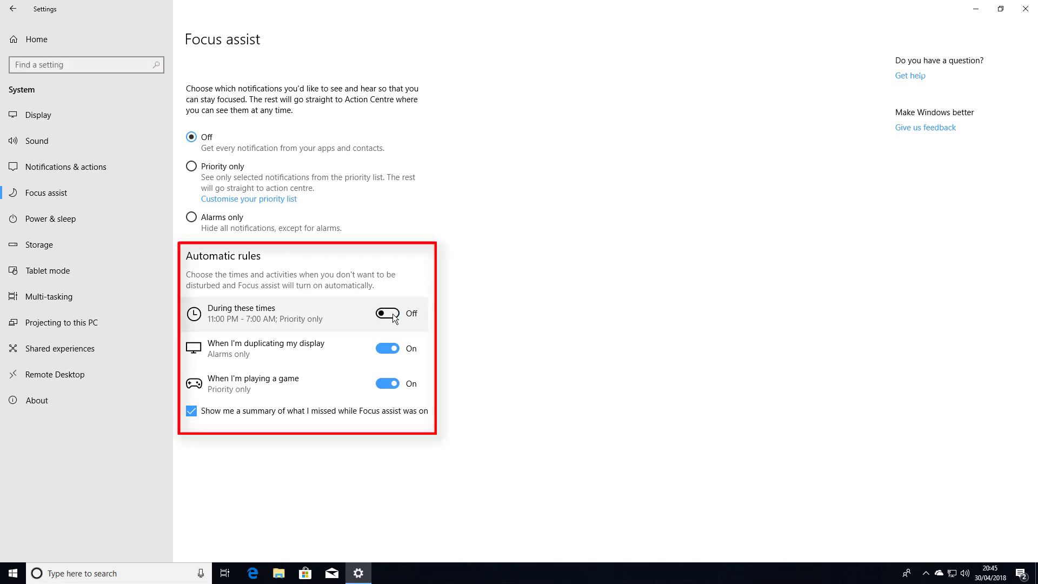
left_click(392, 351)
left_click(242, 348)
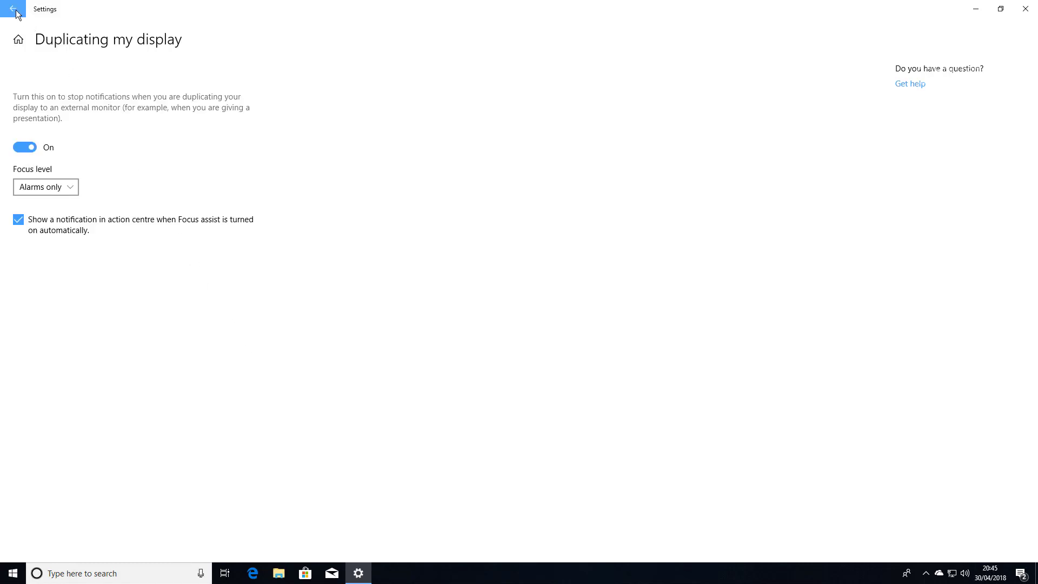
left_click(13, 9)
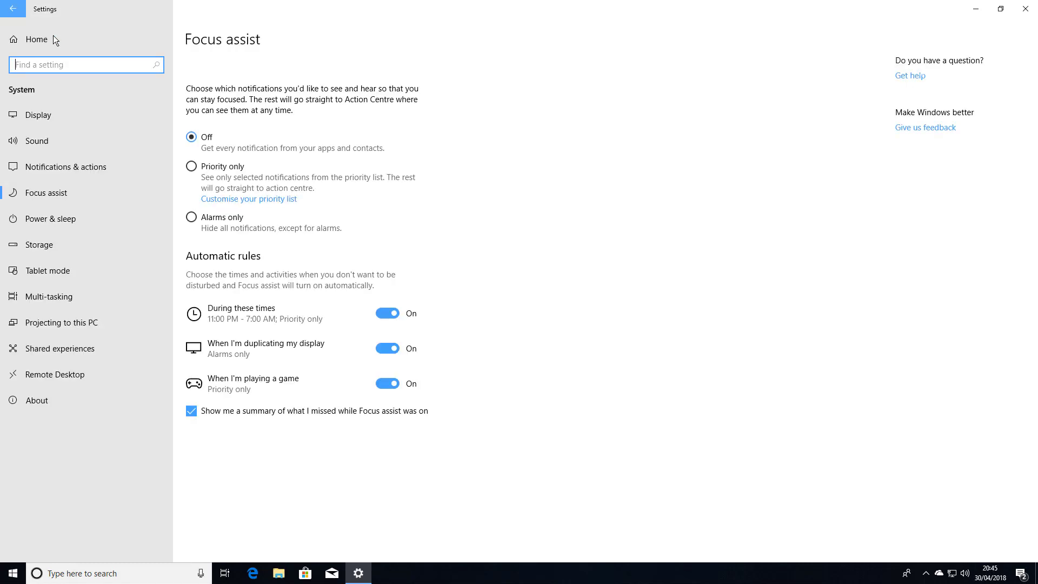
left_click(261, 315)
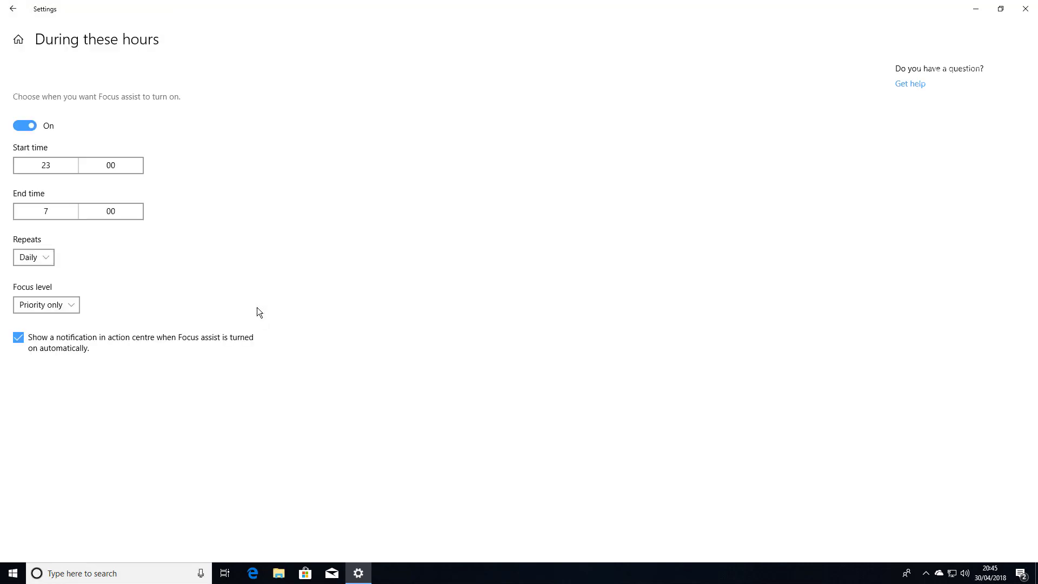
left_click(13, 9)
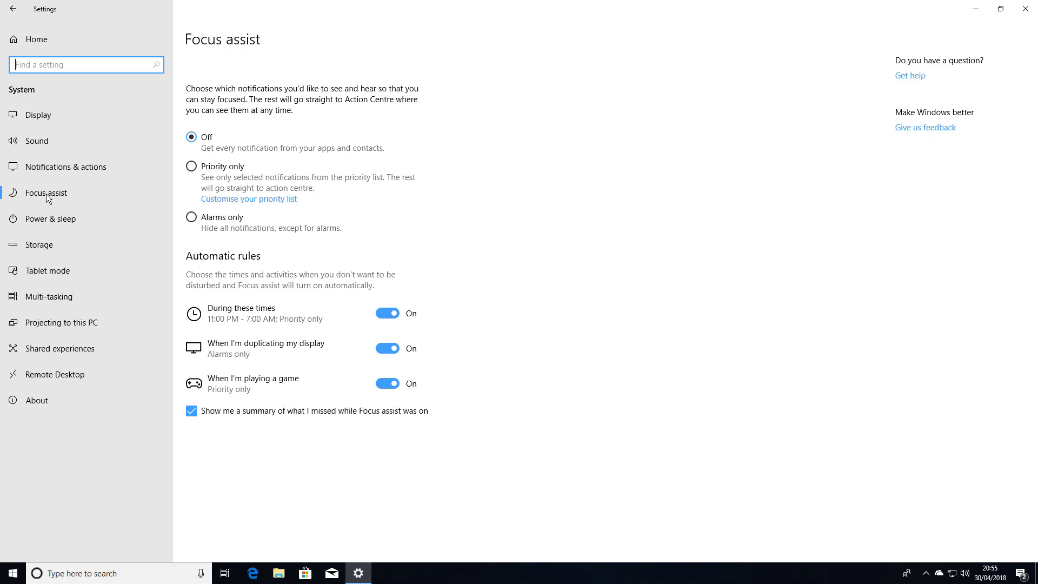
Check Storage's automatic space-cleanup options, then open Shared experiences
left_click(46, 248)
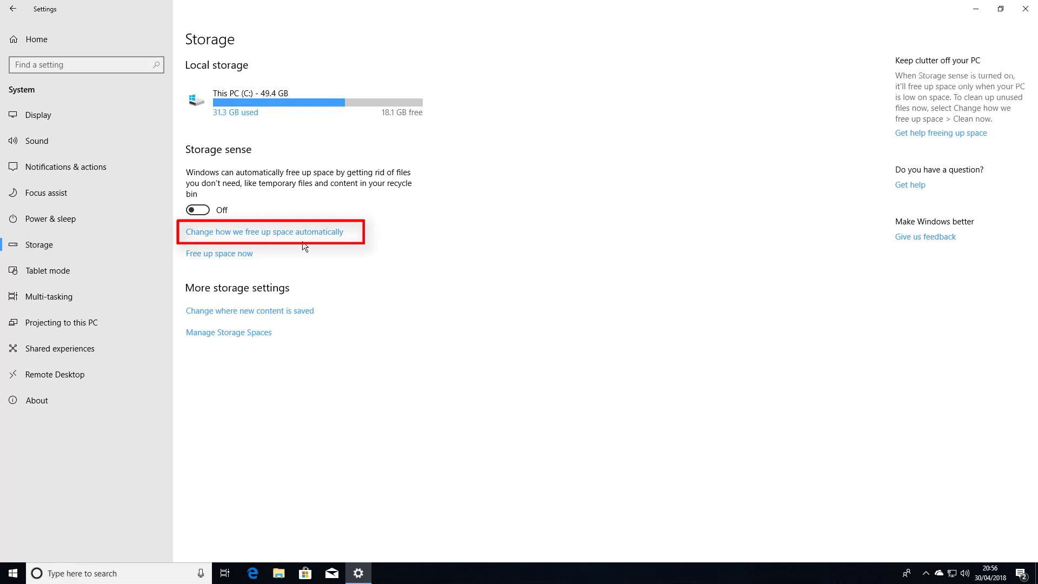
left_click(330, 234)
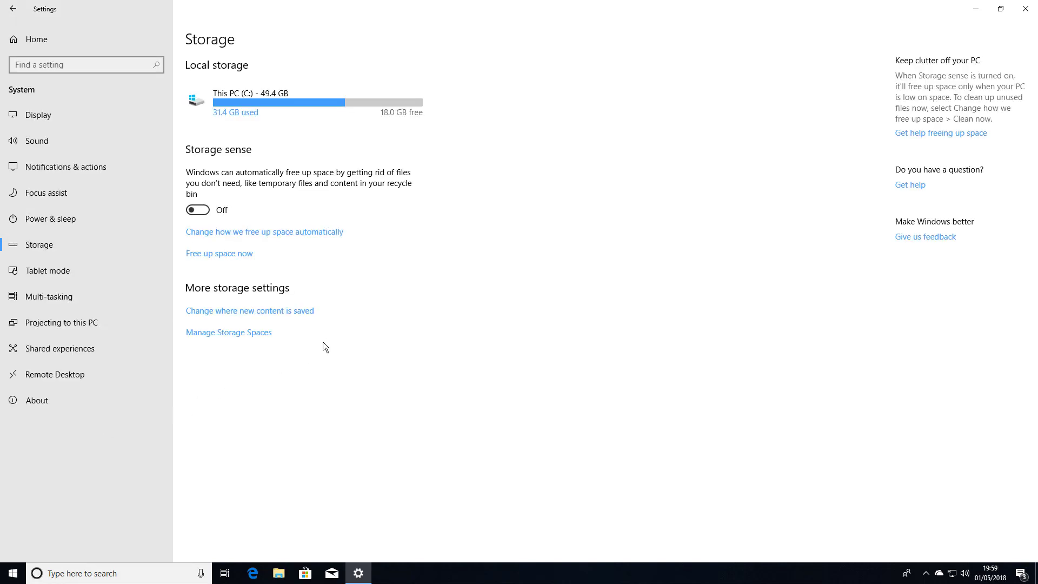
left_click(38, 351)
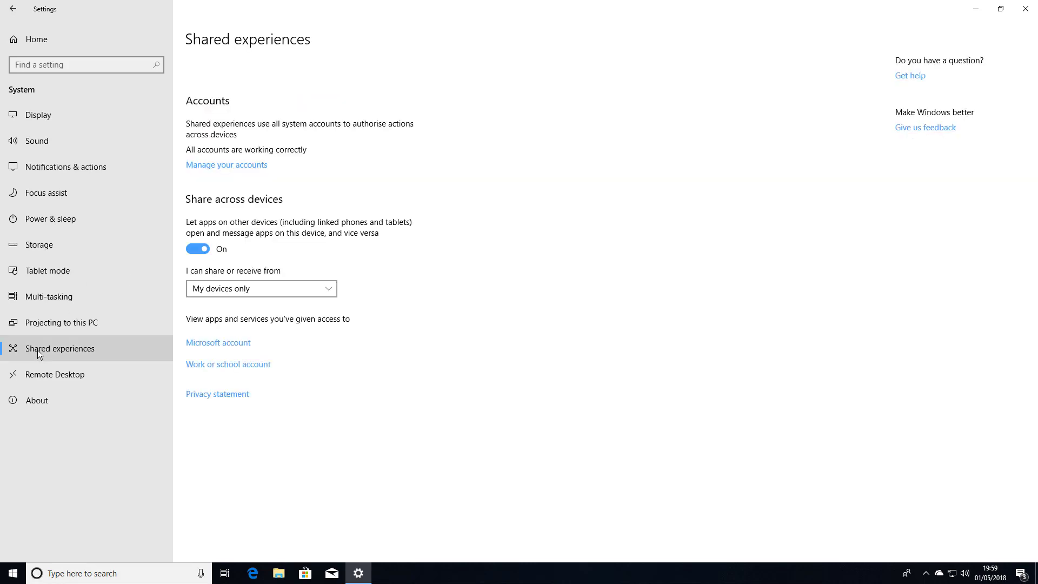
Expand the first Microsoft account under Email & app accounts and open its Manage page online
left_click(240, 170)
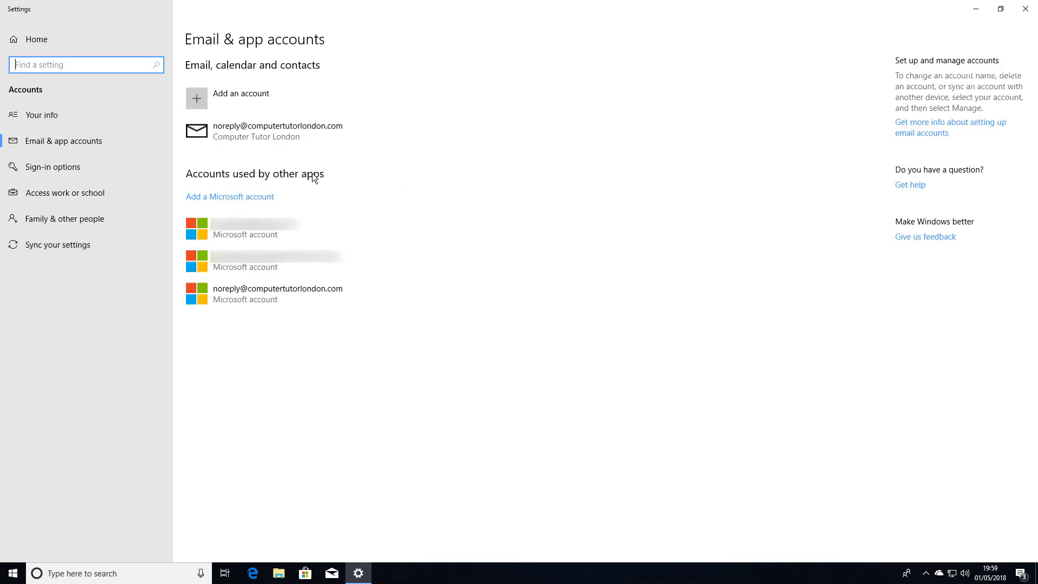
left_click(277, 229)
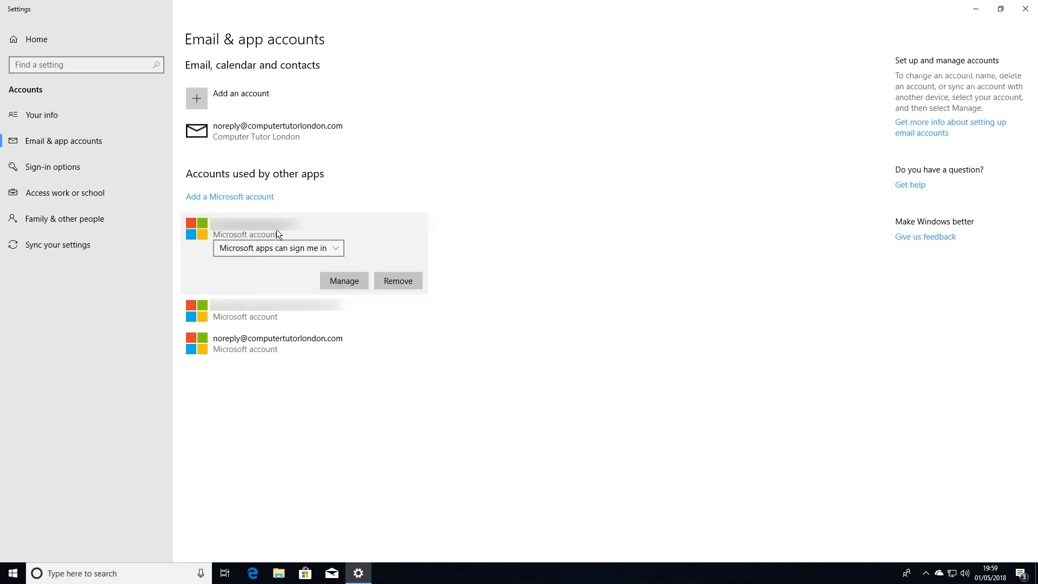
left_click(340, 280)
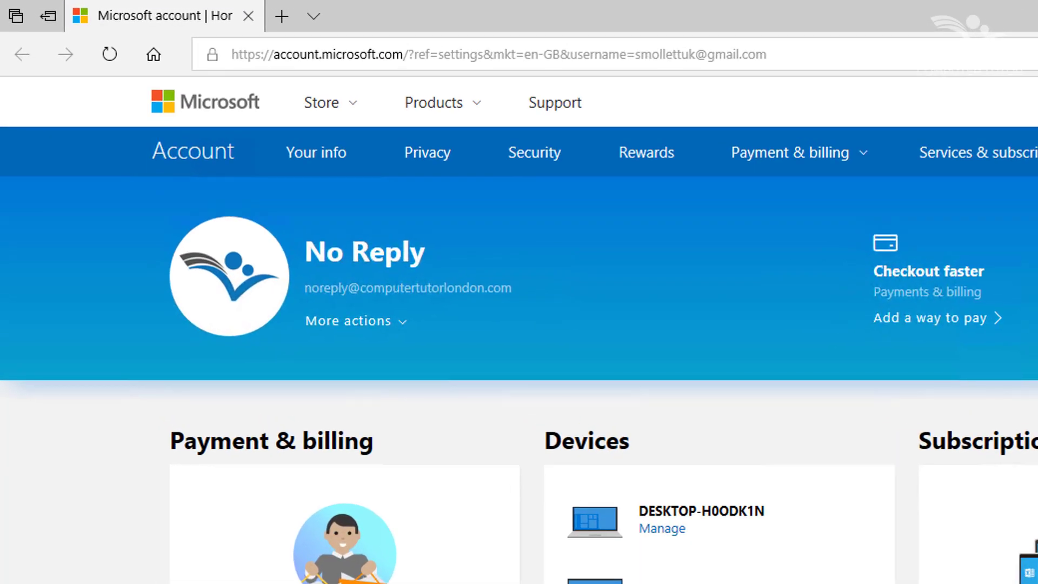
Show the account's More actions options: Edit profile, View inbox and Change password
left_click(404, 327)
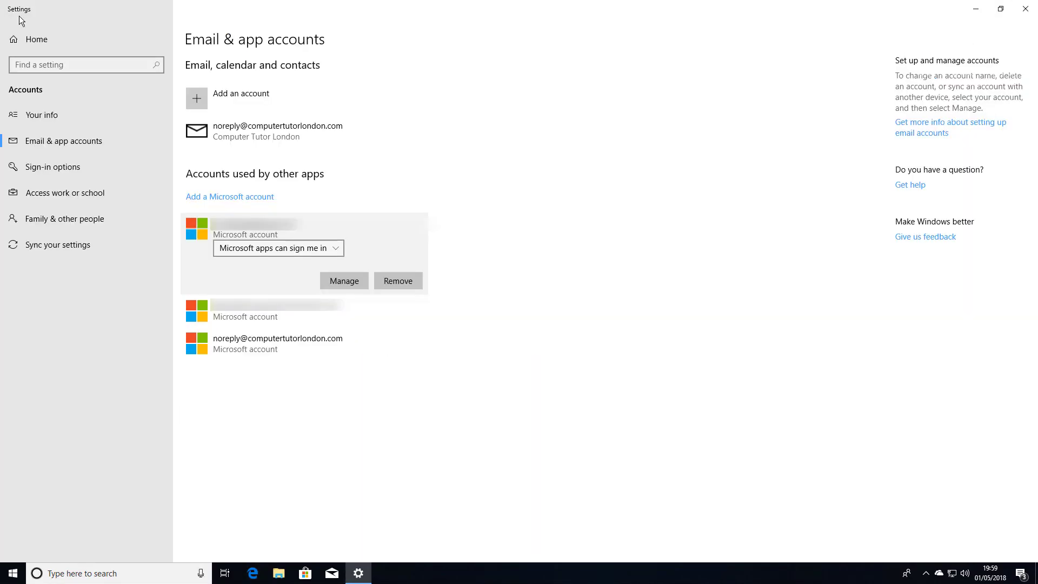
Browse the Typing, Advanced keyboard and Pen & Windows Ink pages, including the handwriting font list
left_click(27, 41)
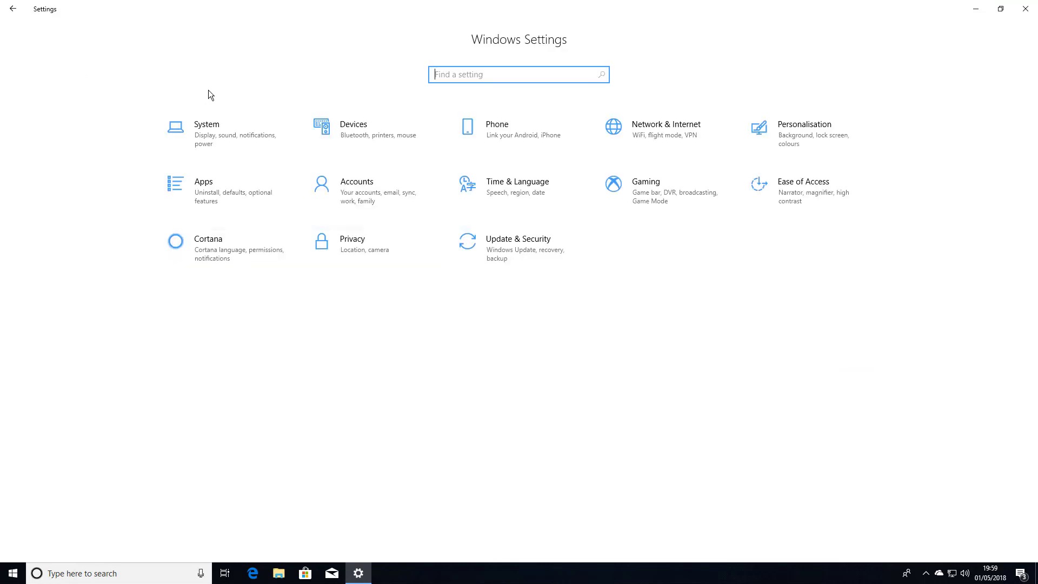
left_click(348, 125)
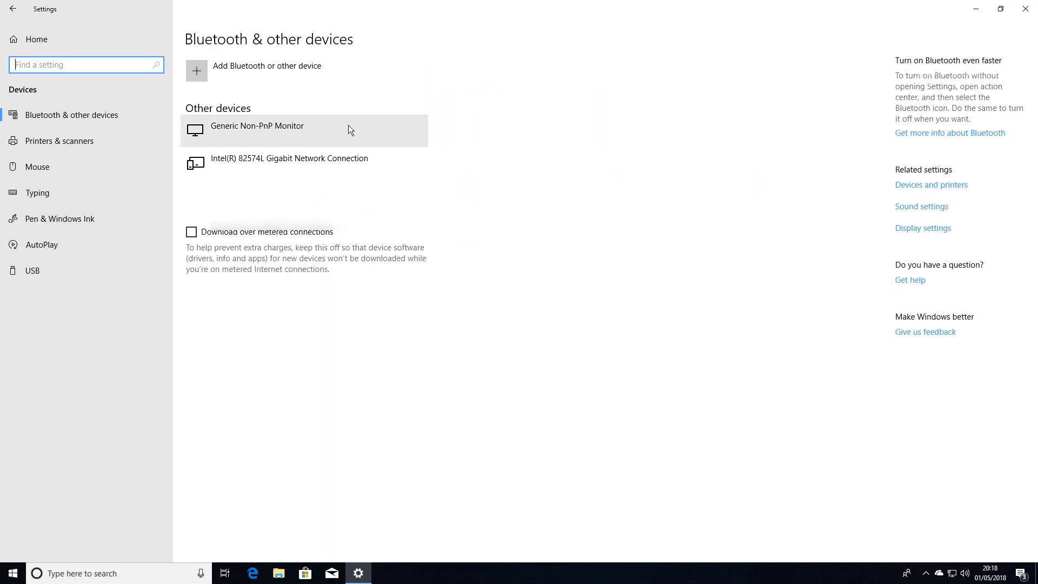
left_click(37, 192)
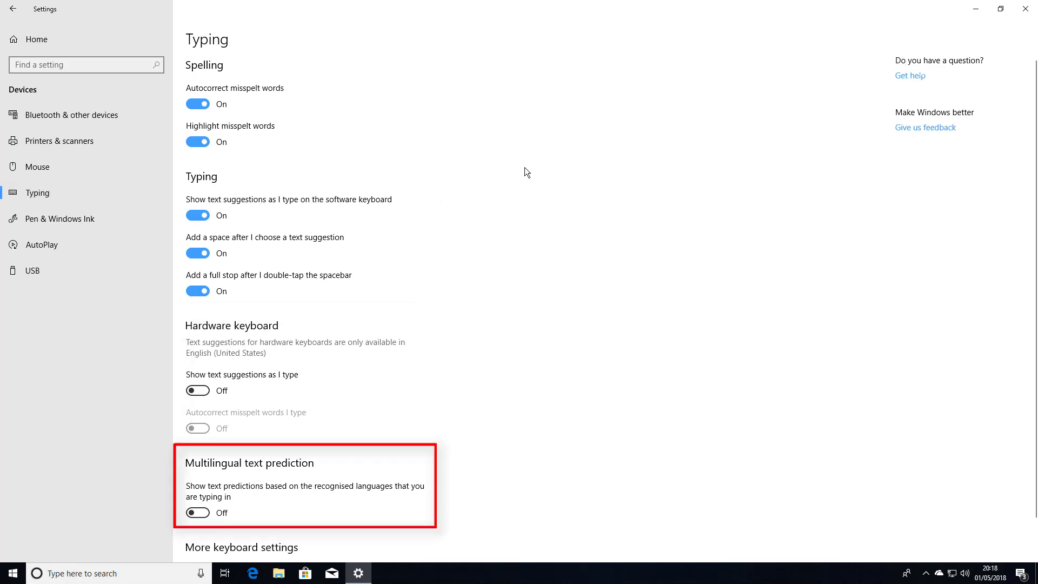
scroll(524, 170, "down", 2)
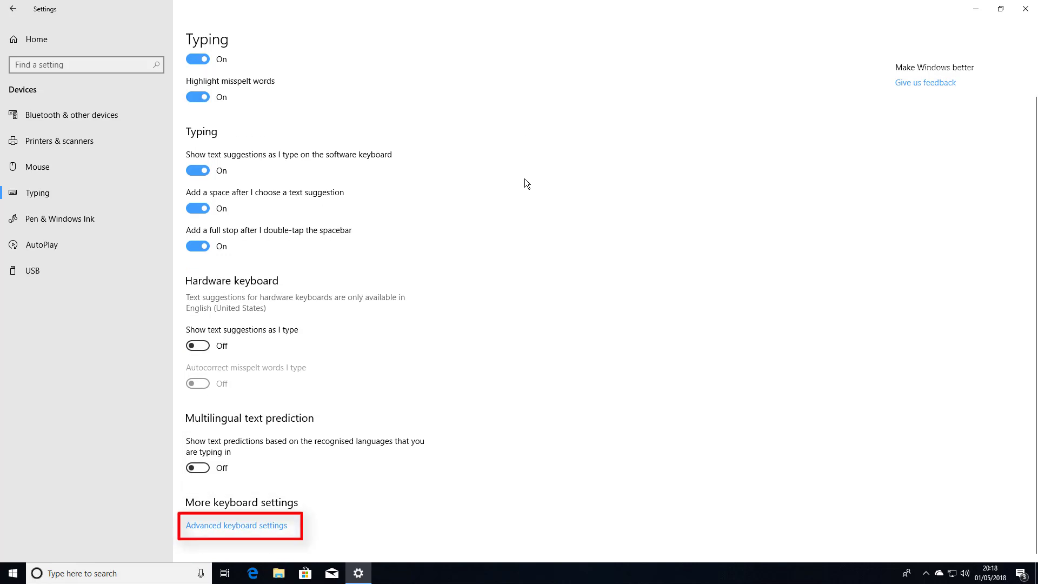
left_click(226, 531)
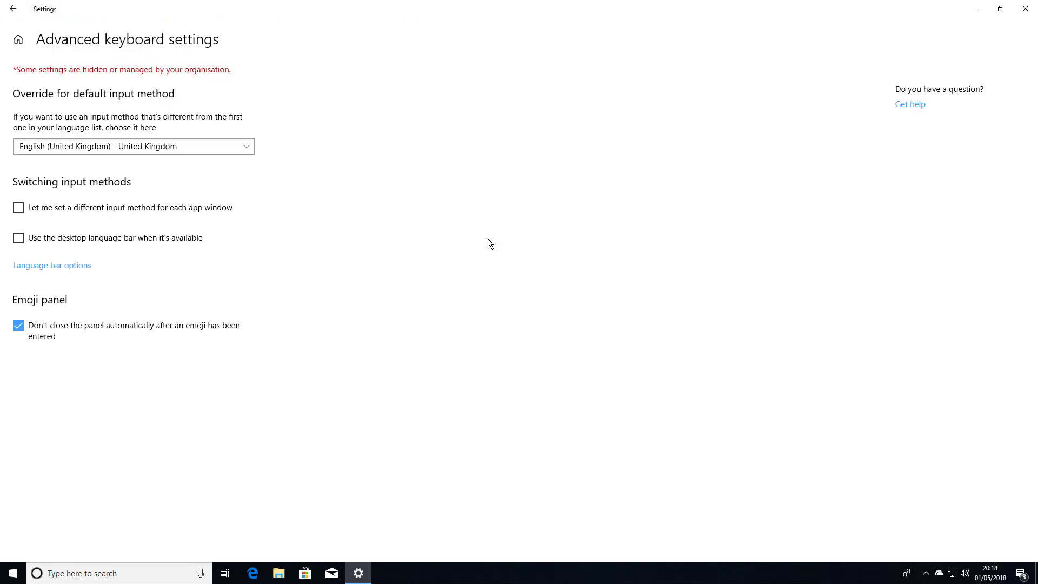
left_click(13, 10)
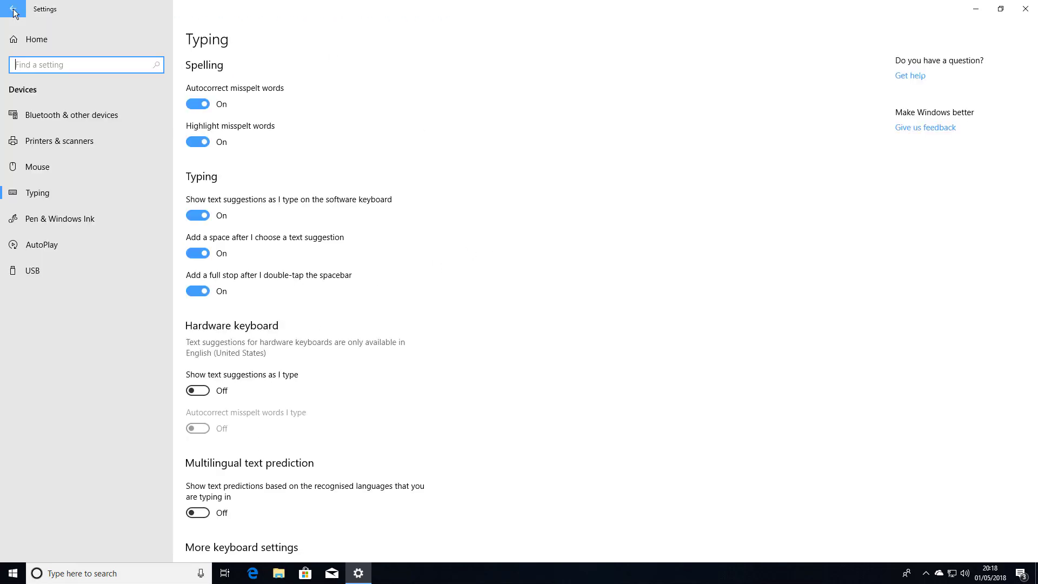
left_click(57, 220)
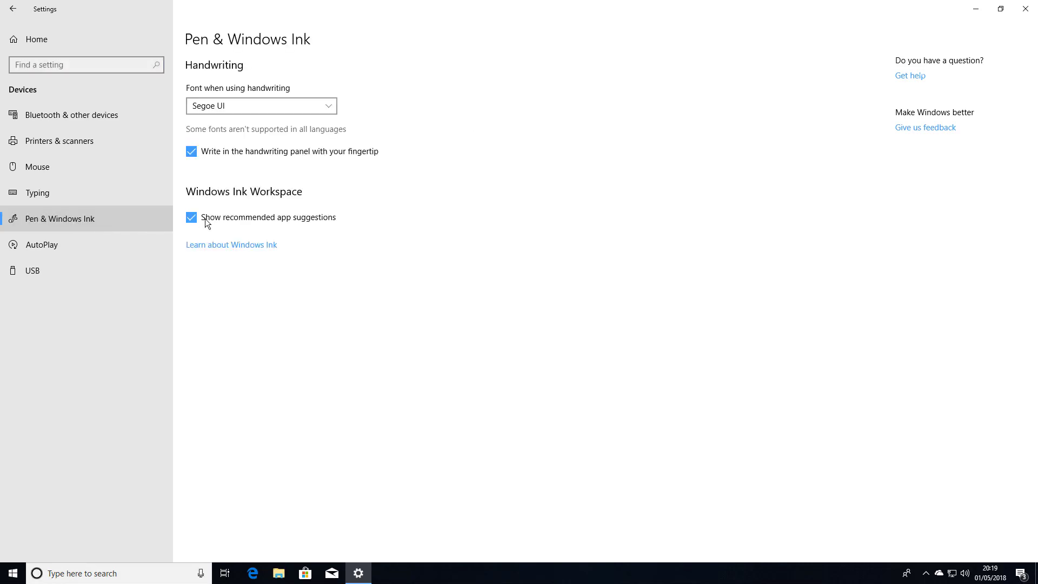
left_click(331, 108)
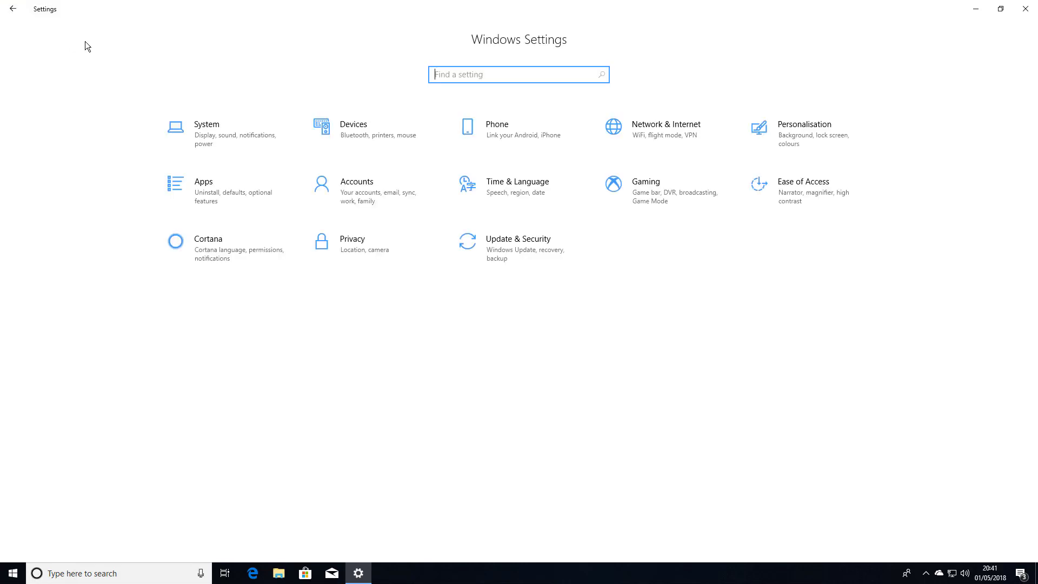
Inspect Ethernet's data usage and Set limit options, cancel without a limit, then open Personalisation
left_click(669, 132)
left_click(40, 219)
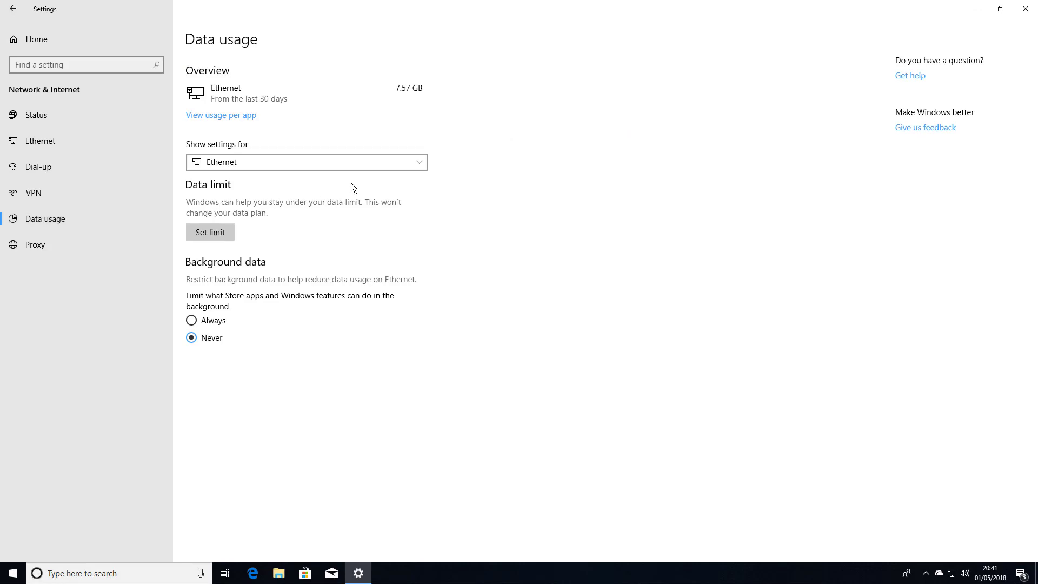
left_click(418, 162)
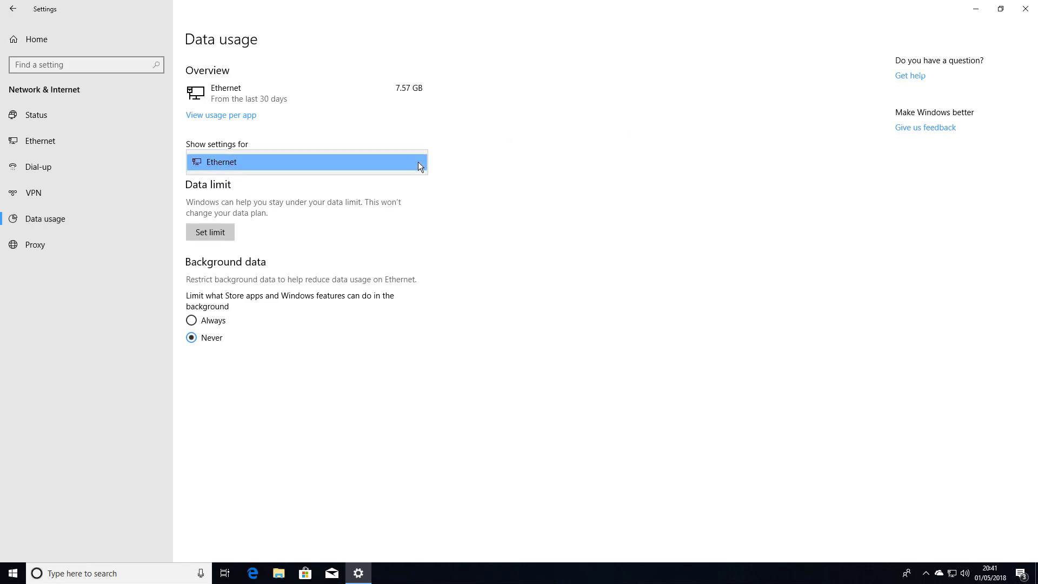
left_click(417, 161)
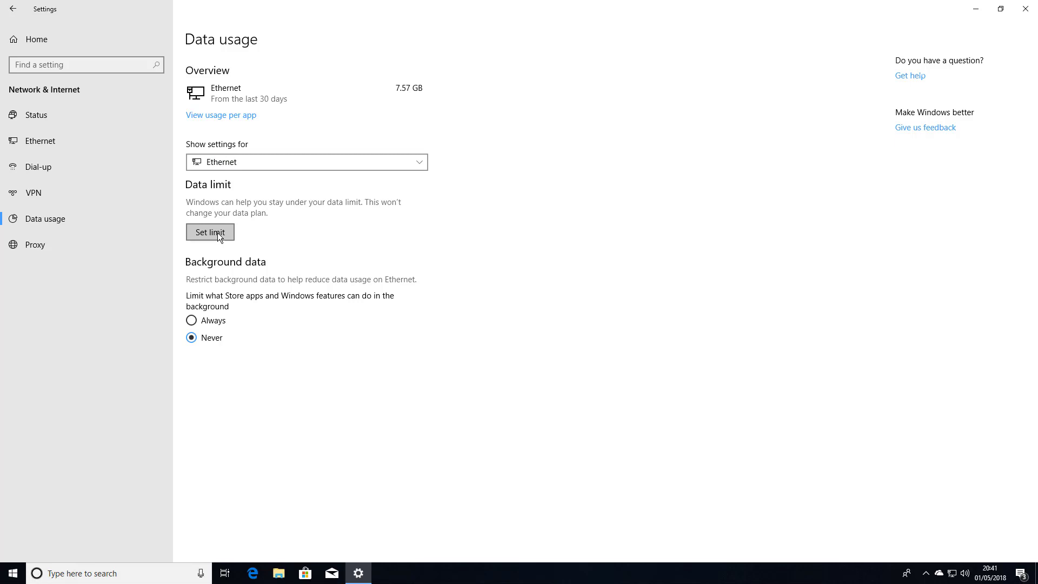
left_click(218, 232)
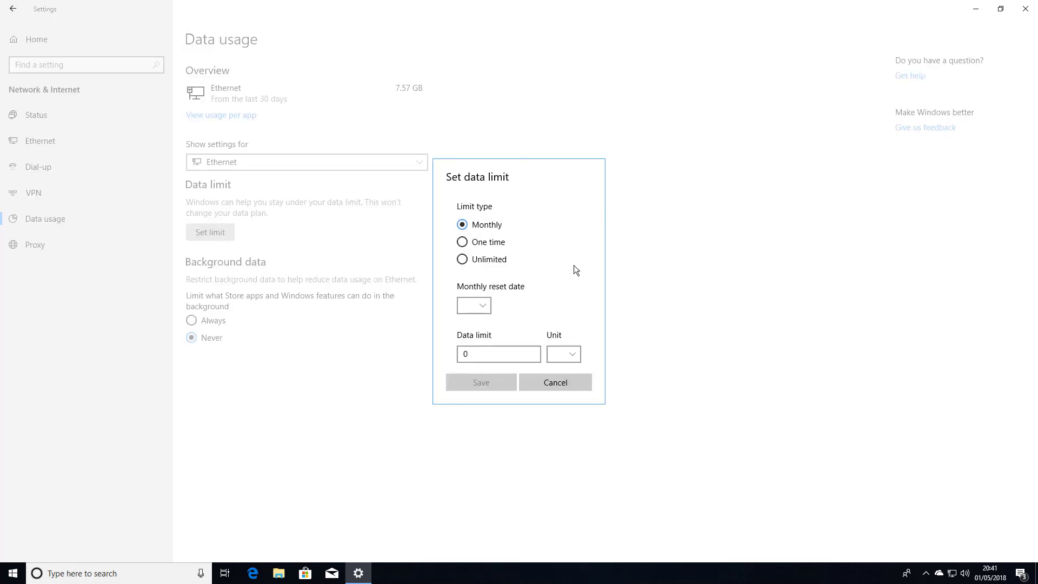
left_click(478, 306)
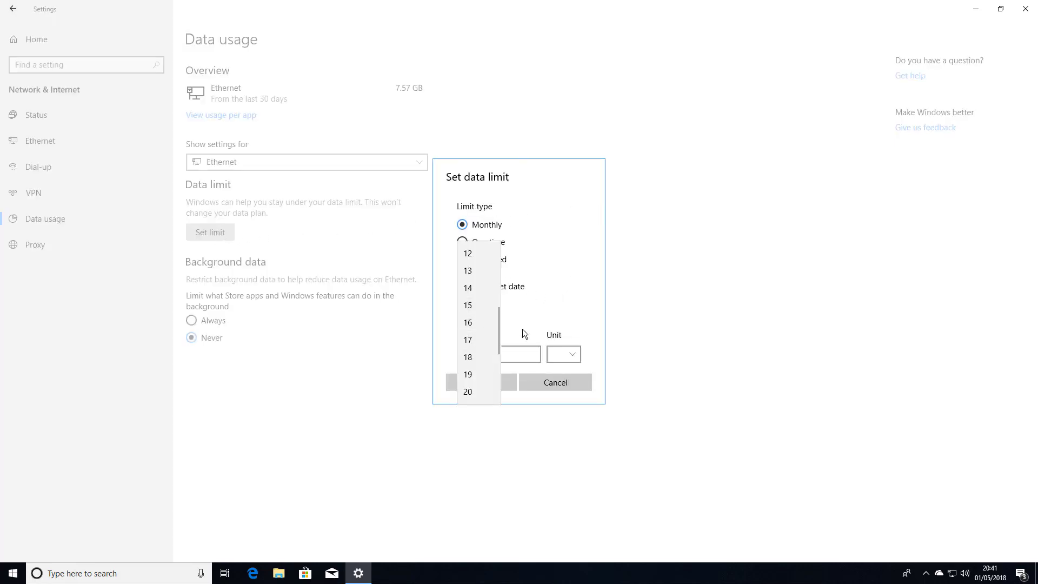
left_click(552, 296)
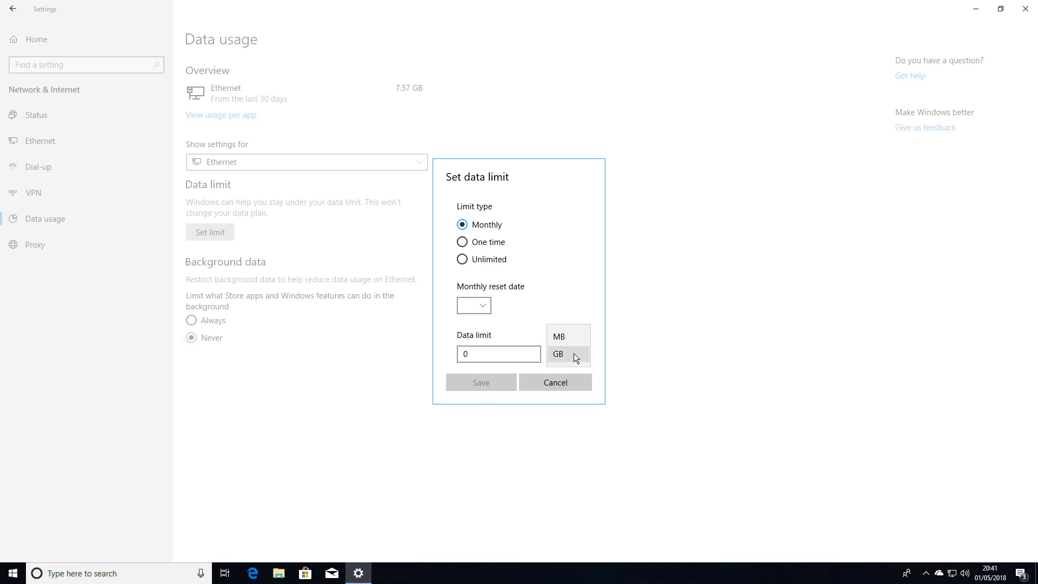
left_click(583, 286)
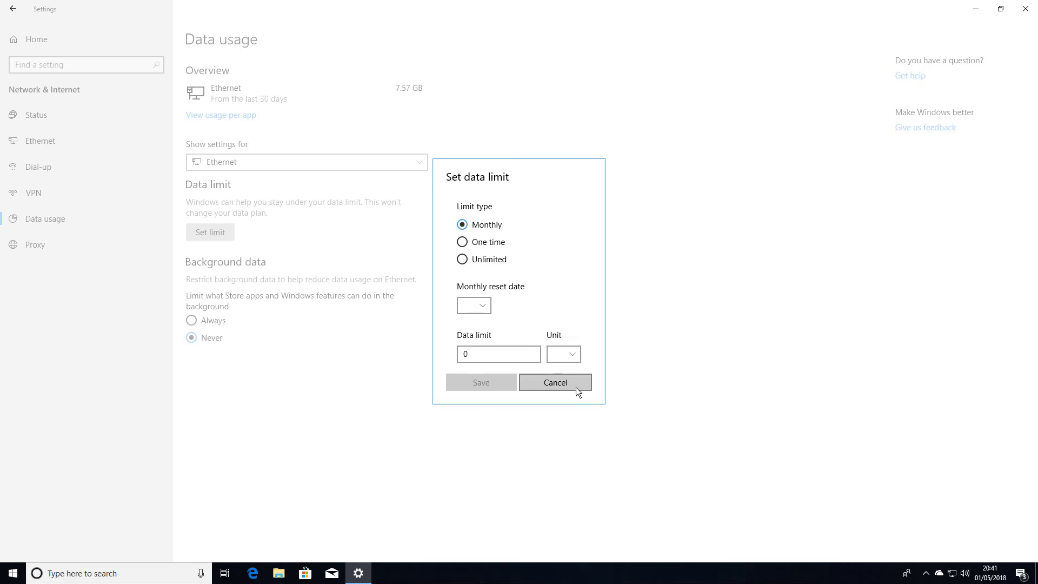
left_click(576, 387)
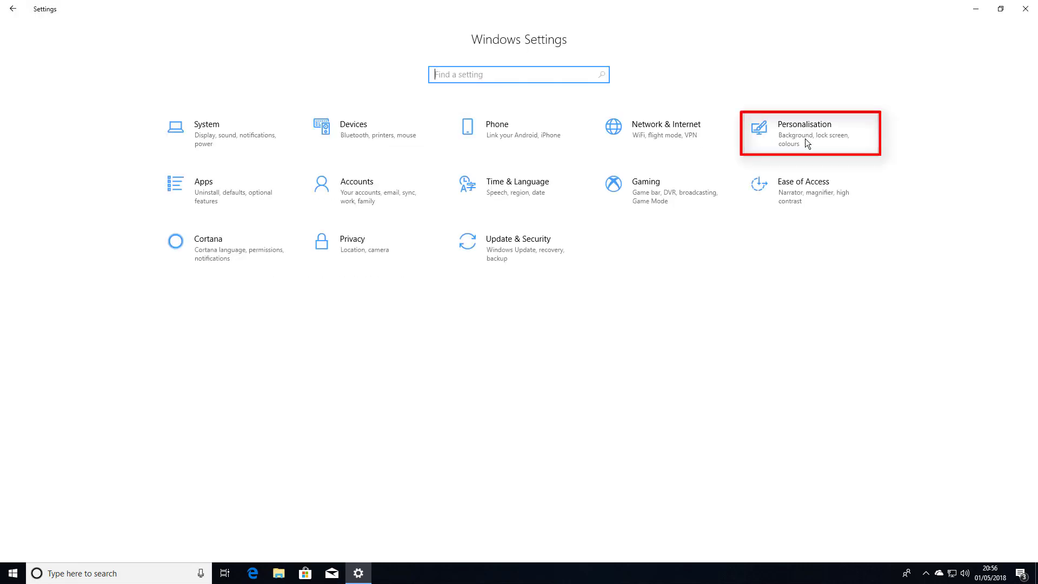
left_click(806, 139)
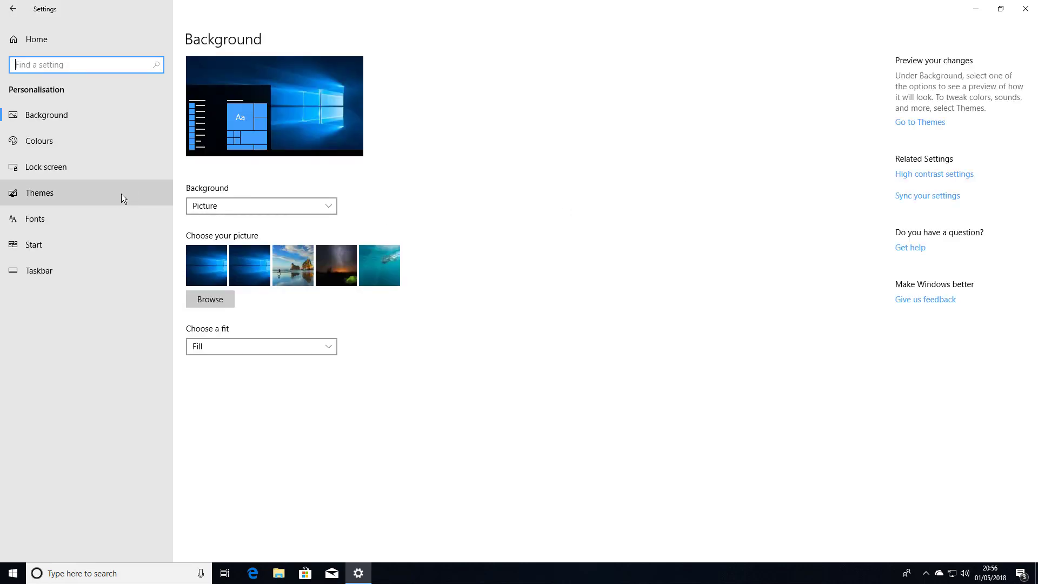
Preview Corbel with the pasted sentence 'Brought to you by Computer Tutor London', enlarged via the size slider
left_click(41, 223)
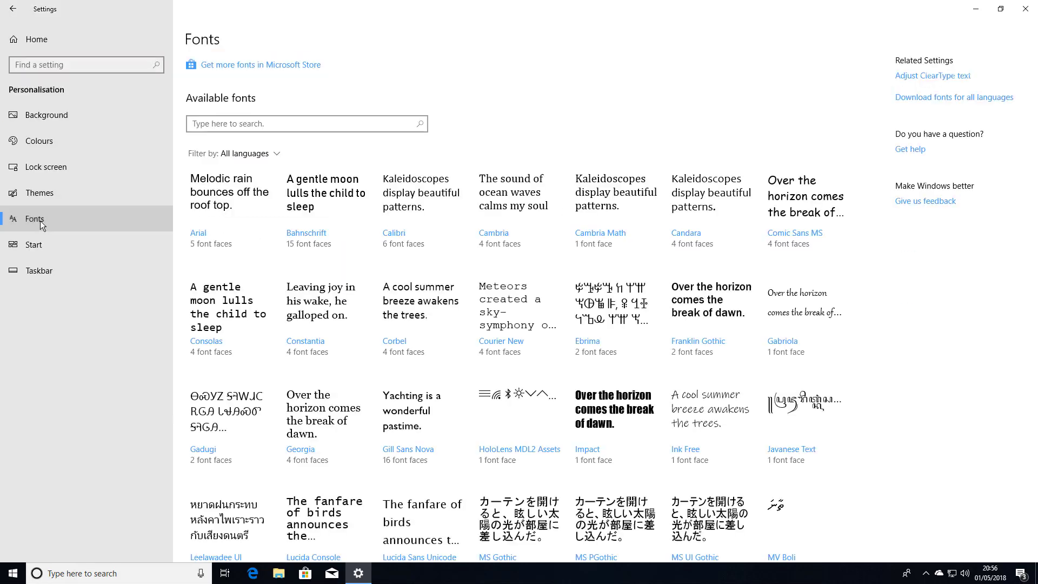
left_click(404, 310)
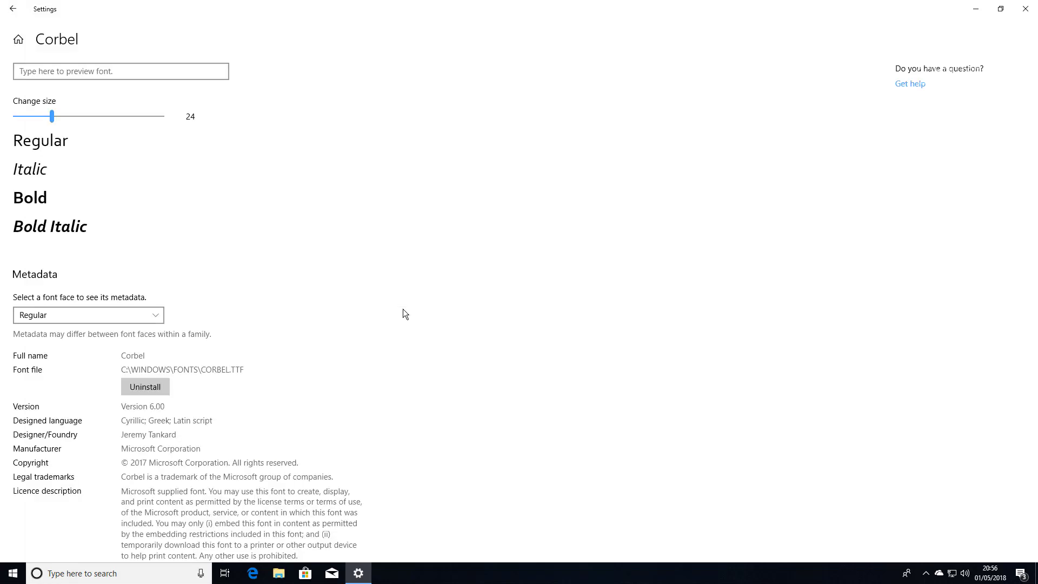
left_click(100, 75)
type("Brought to you by Computer Tutor London")
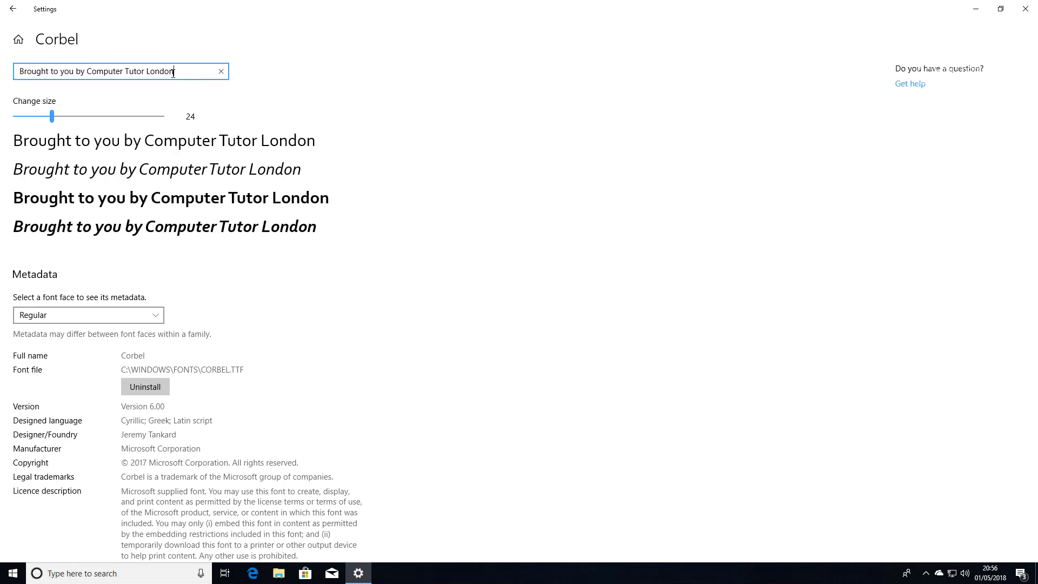
mouse_move(52, 116)
left_mouse_down()
mouse_move(68, 119)
mouse_move(56, 119)
left_mouse_up()
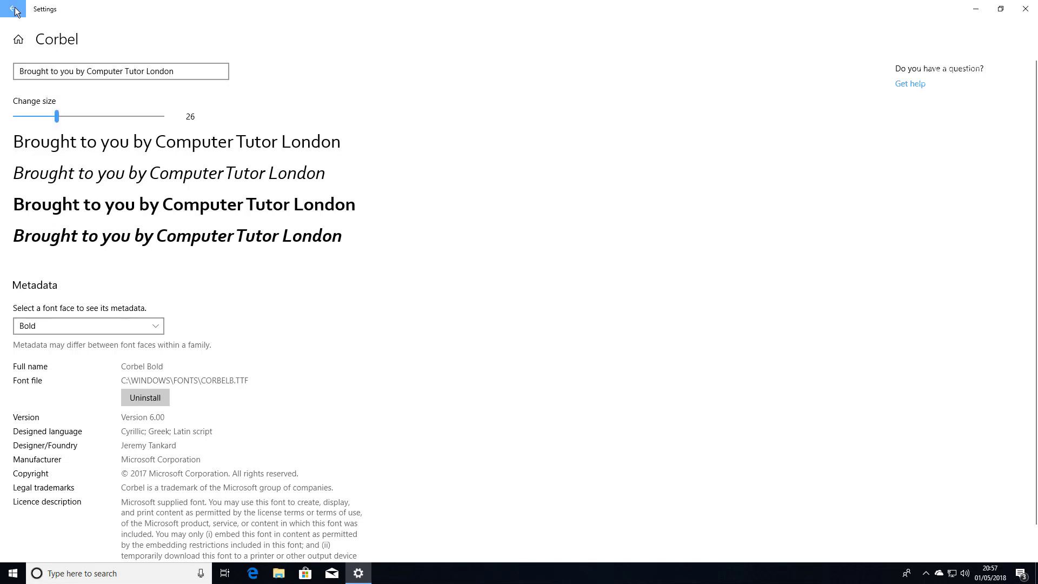
left_click(9, 9)
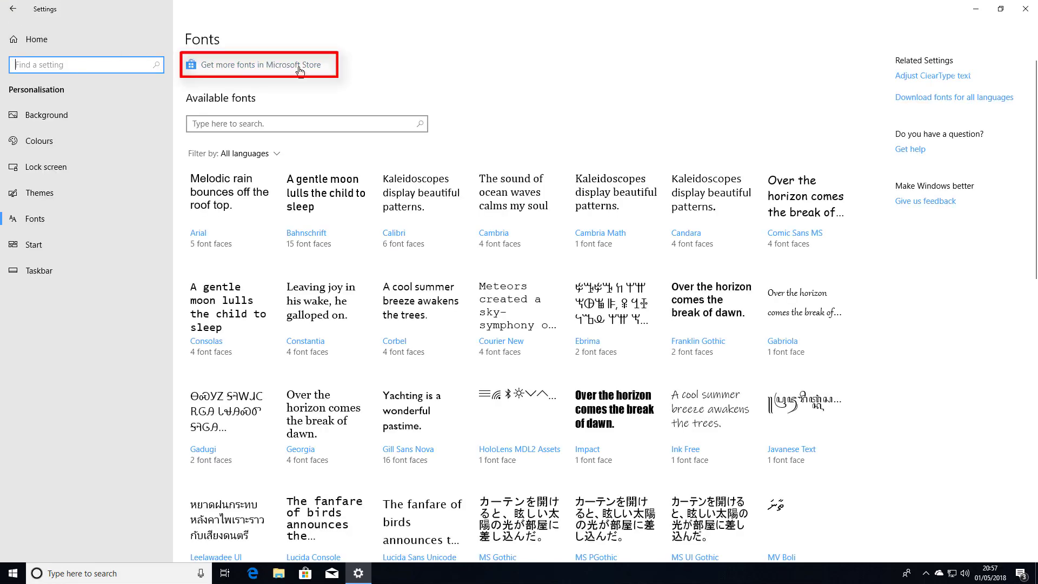
Get the free Georgia Pro font from Microsoft Store and launch it once installed
left_click(300, 71)
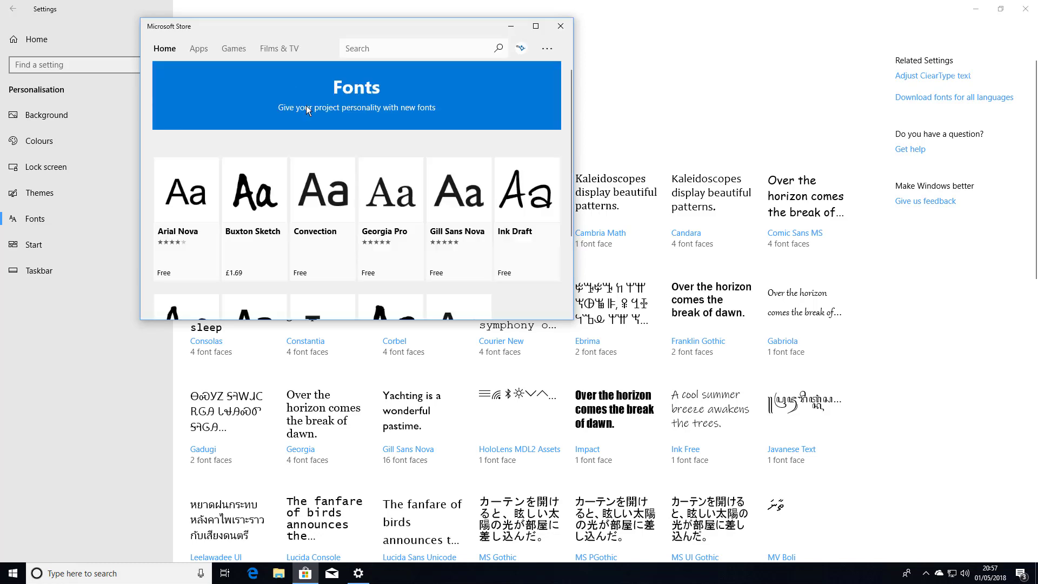
left_click(403, 202)
left_click(291, 156)
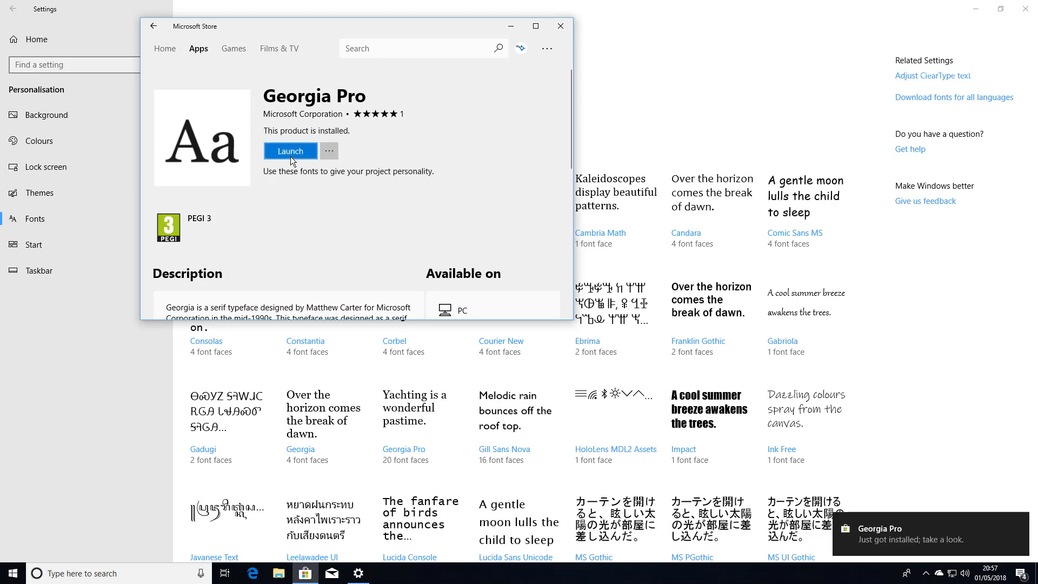
left_click(290, 156)
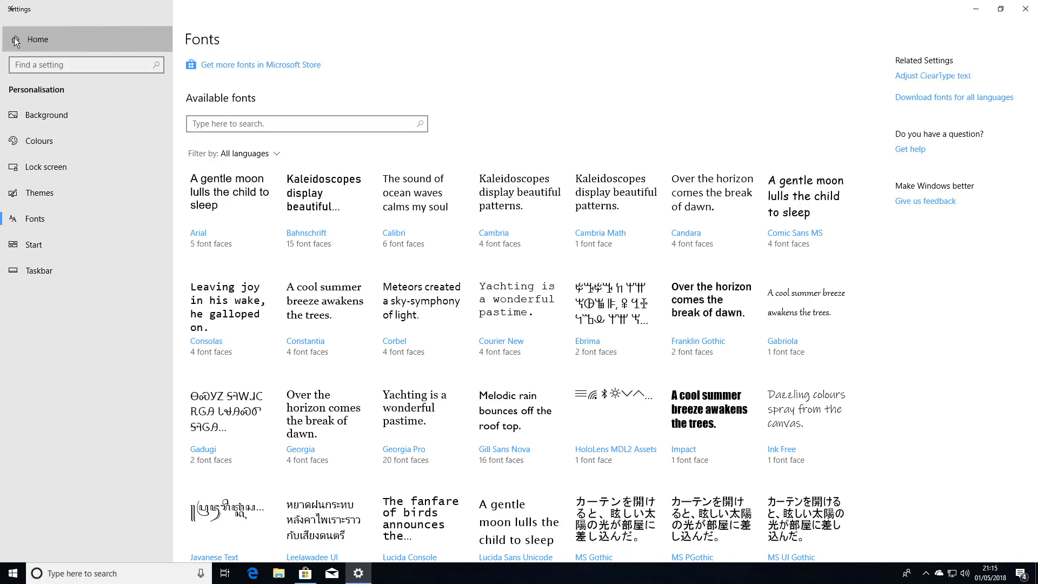
Go to Apps and view Alarms & Clock's advanced options
left_click(14, 38)
left_click(222, 194)
left_click(242, 307)
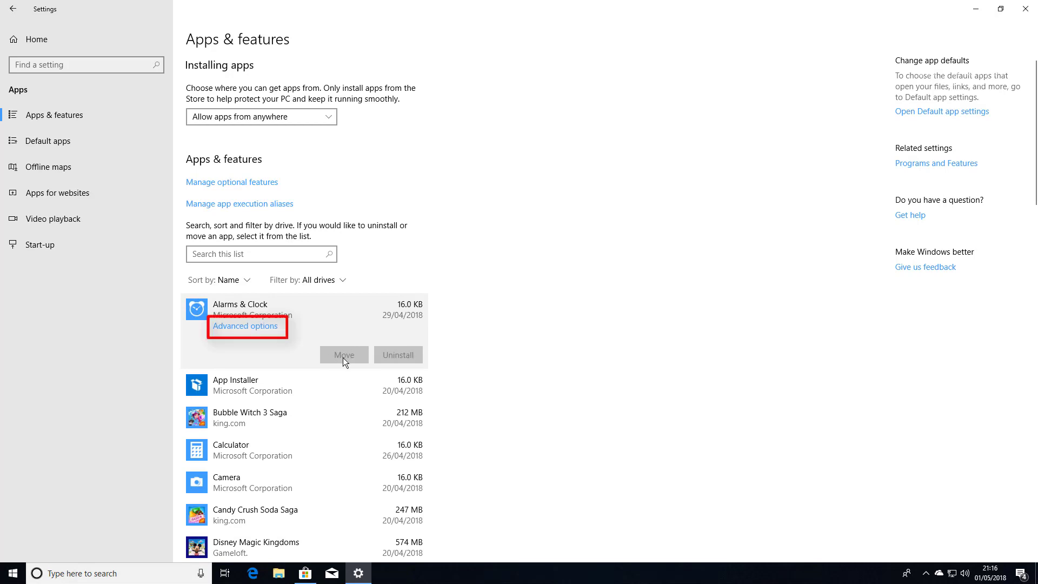
left_click(251, 326)
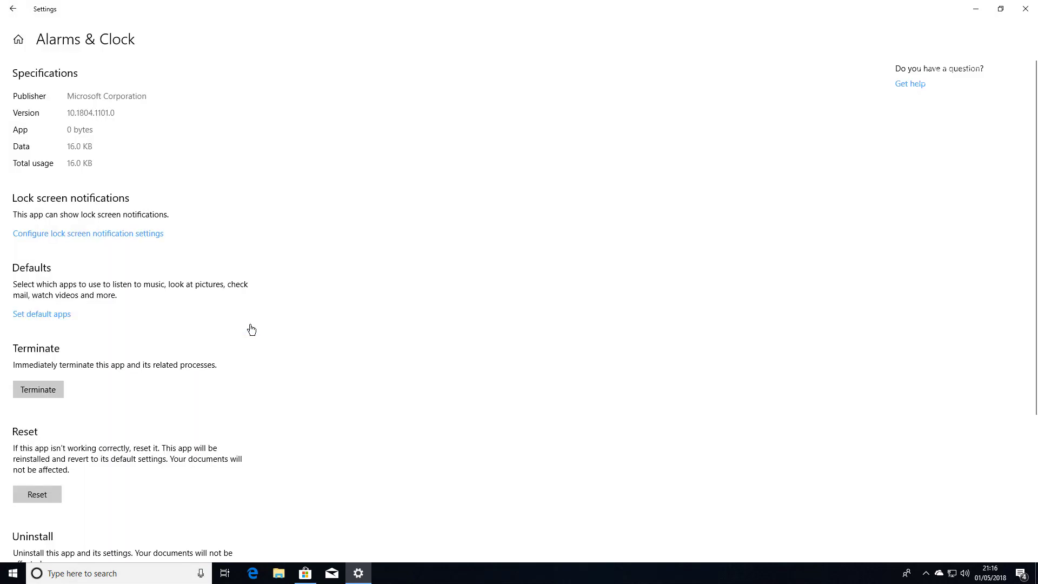
scroll(243, 329, "down", 2)
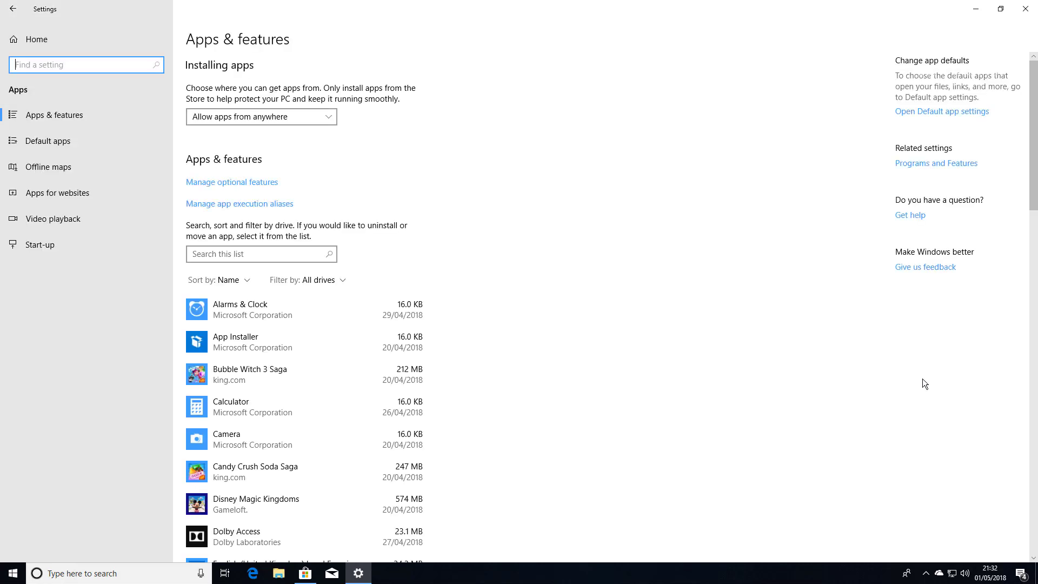
On the Start-up page, switch the Windows Defender notification icon off and back on
left_click(44, 246)
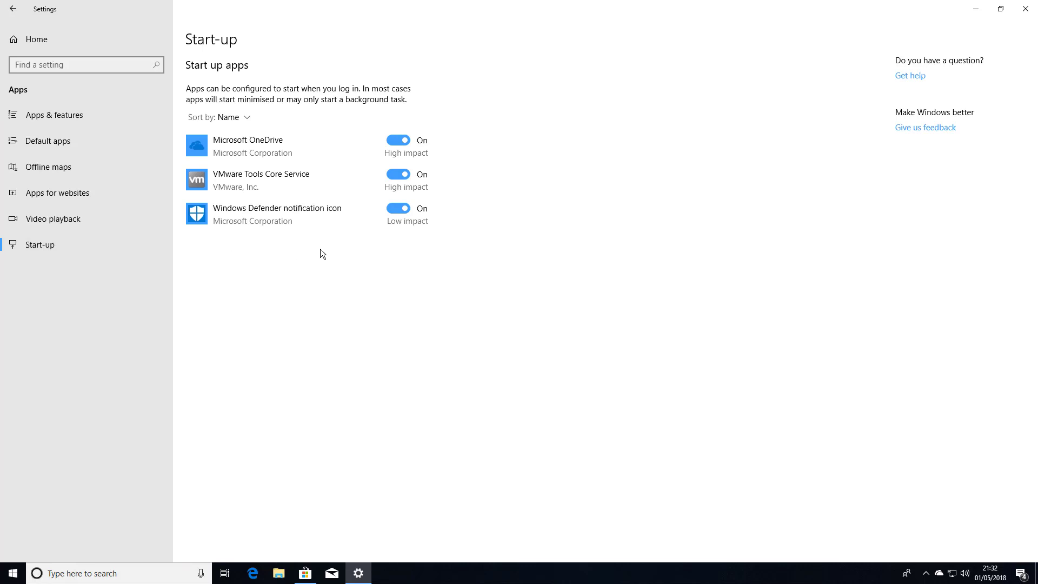
left_click(404, 210)
left_click(405, 210)
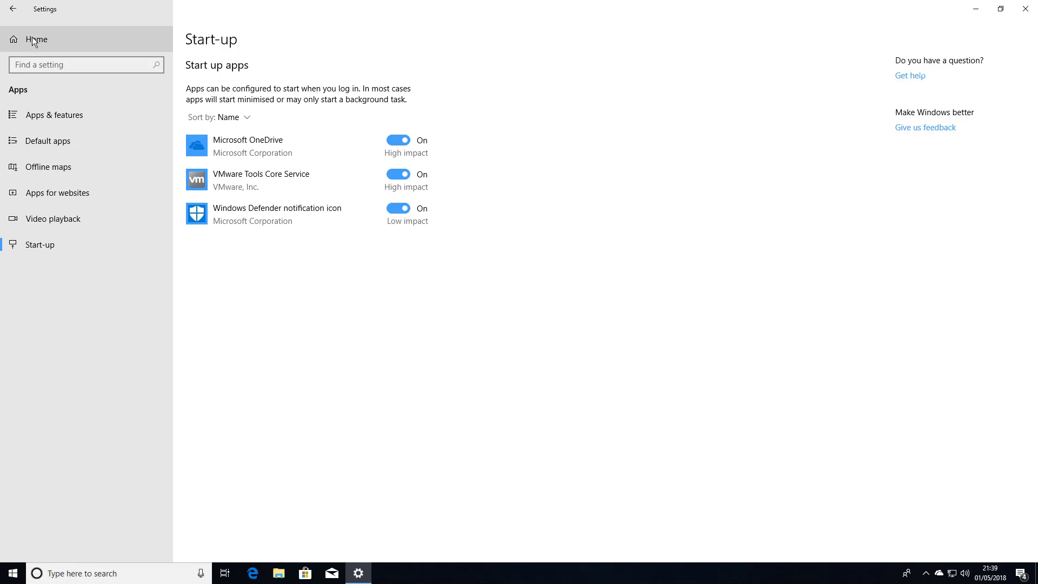
From the Settings home page, go to Accounts and the Sign-in options page
left_click(31, 36)
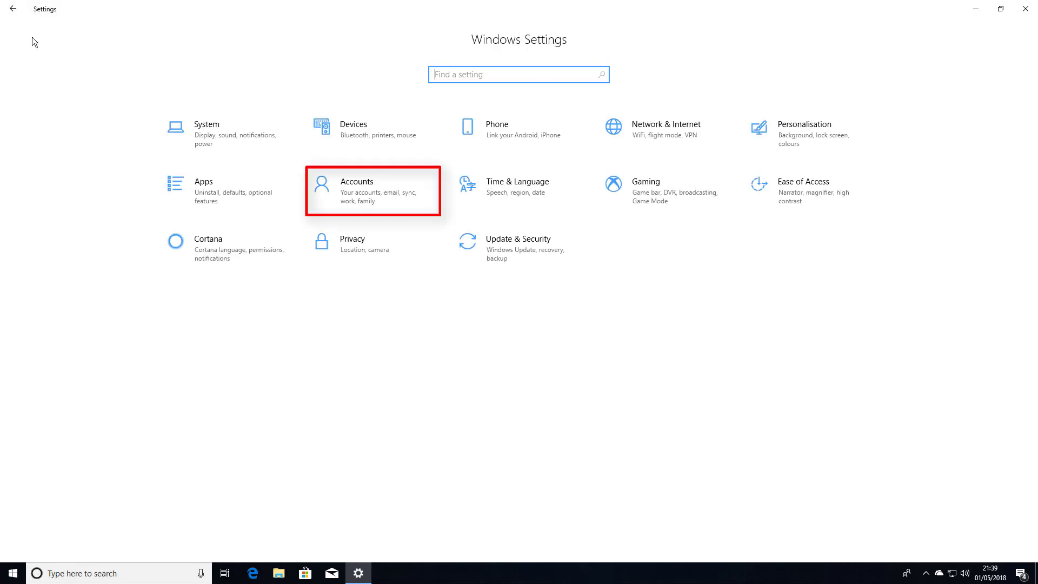
left_click(371, 198)
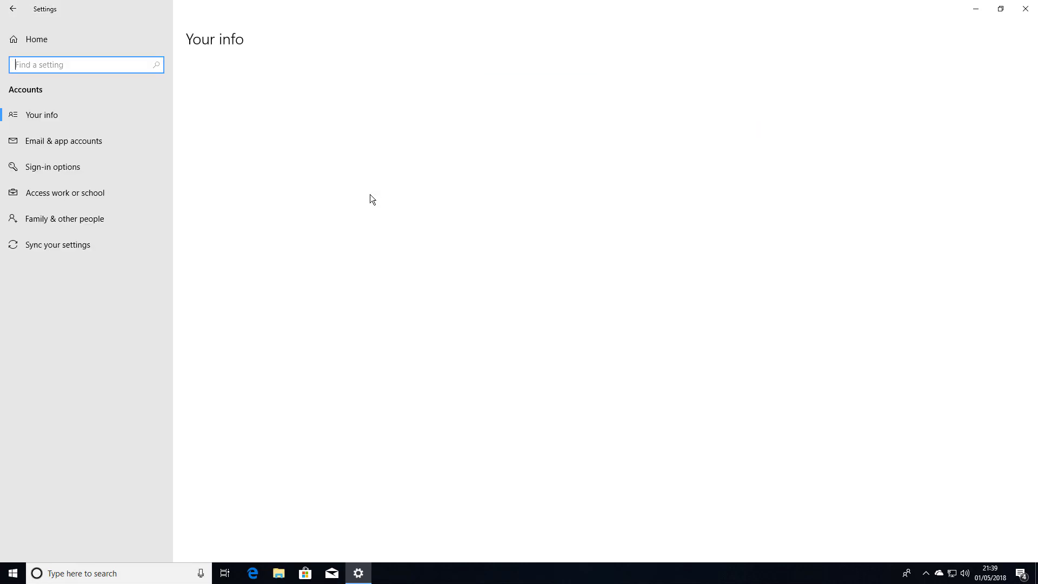
left_click(51, 166)
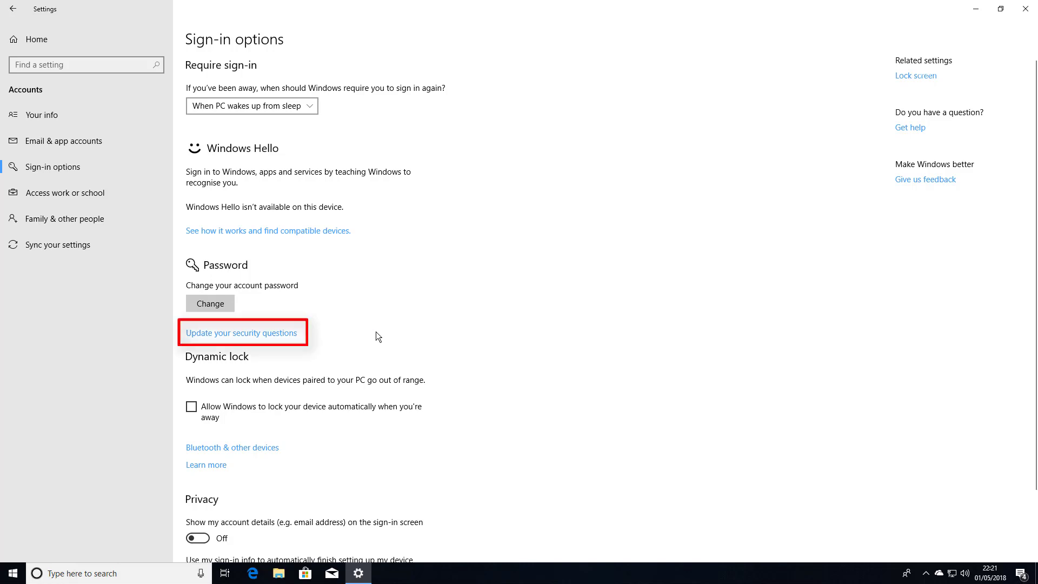
Verify with the account password and set question 1 to first pet's name with an answer
left_click(247, 334)
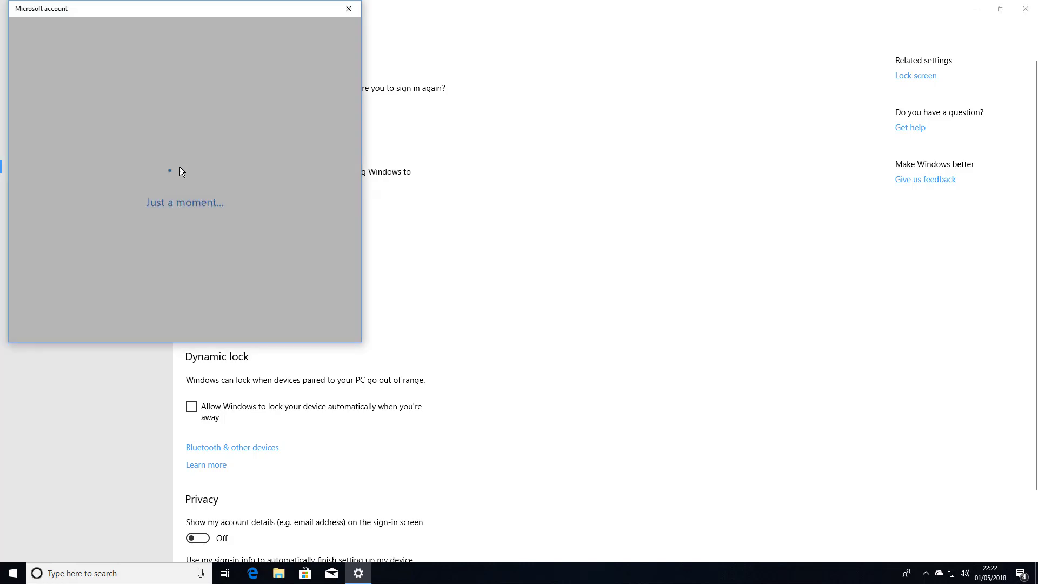
type("******")
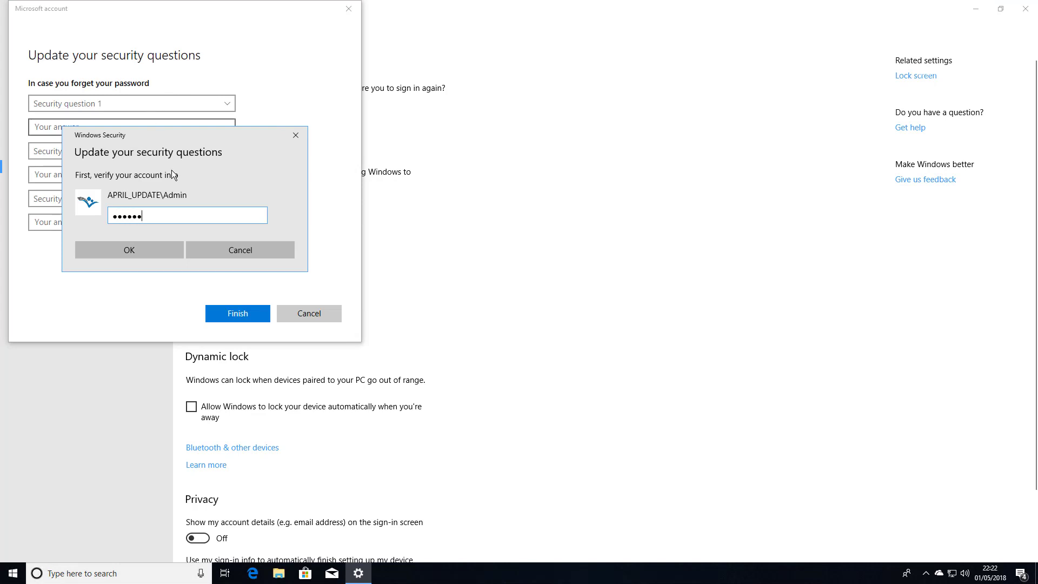
key("Return")
left_click(153, 109)
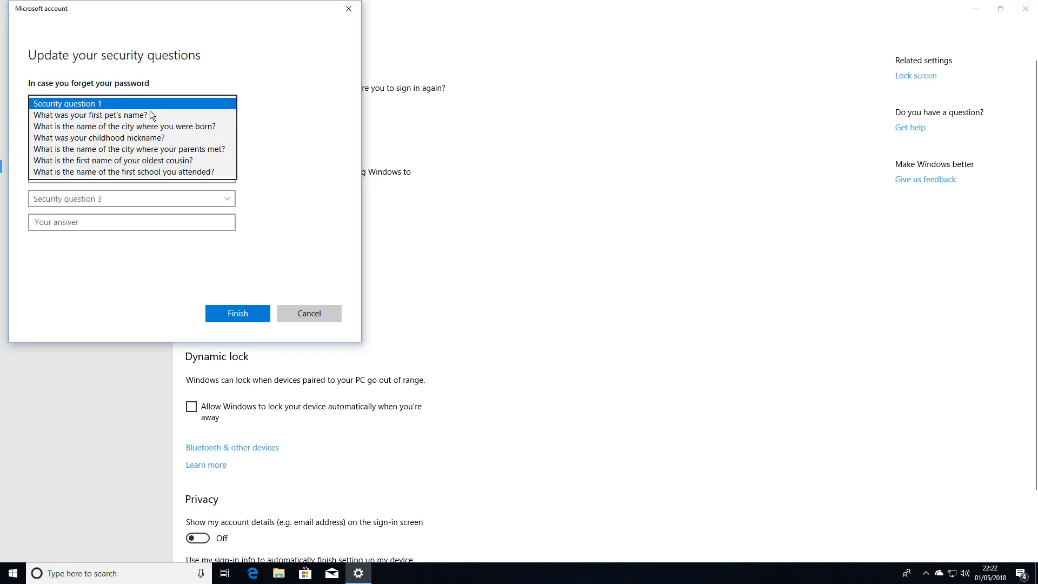
left_click(129, 117)
left_click(128, 125)
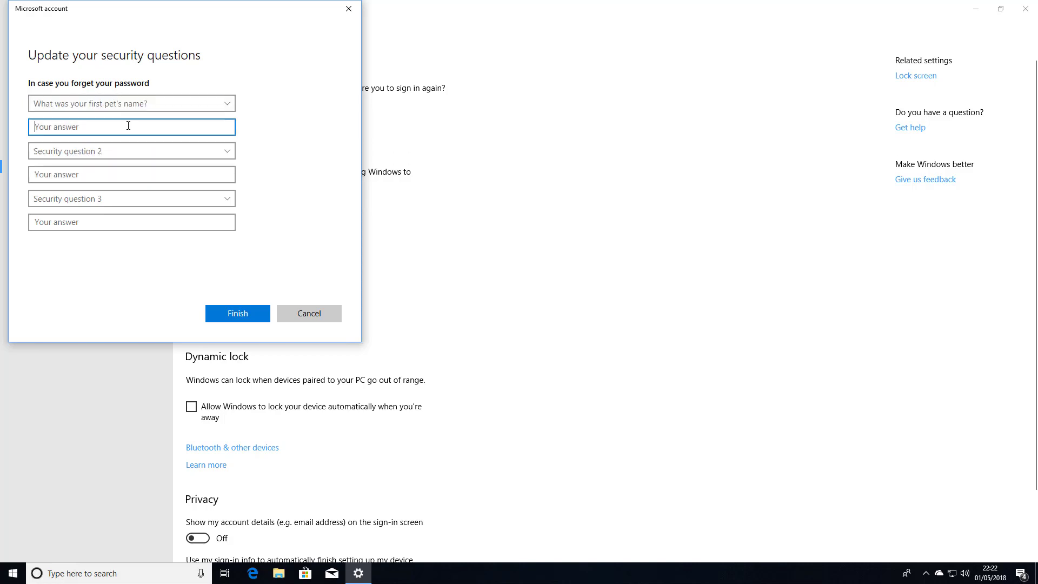
type("ComputerTutorLondon")
Set question 2 to birth city and question 3 to childhood nickname, answer both, and finish
left_click(125, 151)
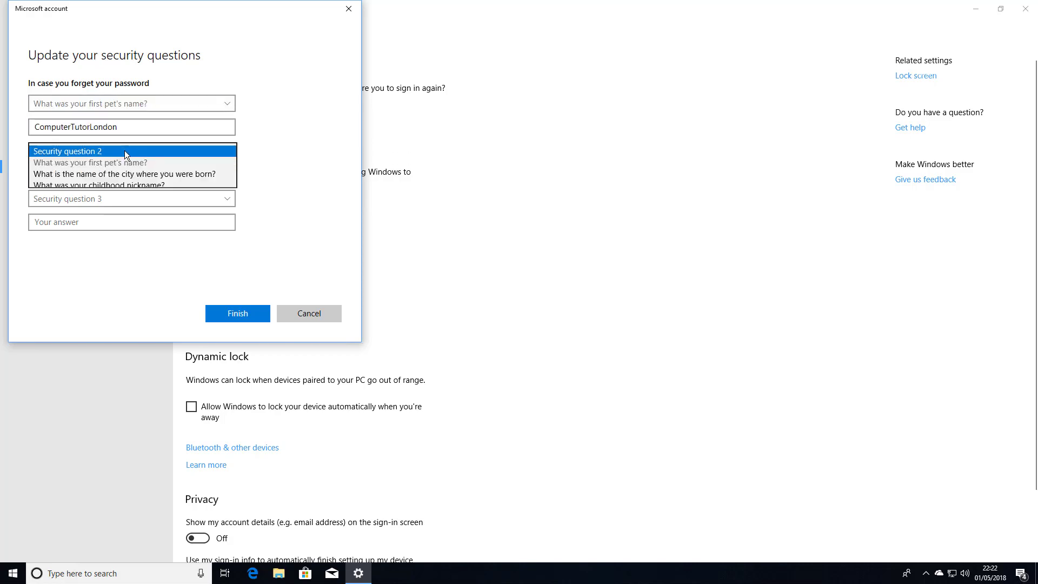
left_click(129, 173)
left_click(133, 174)
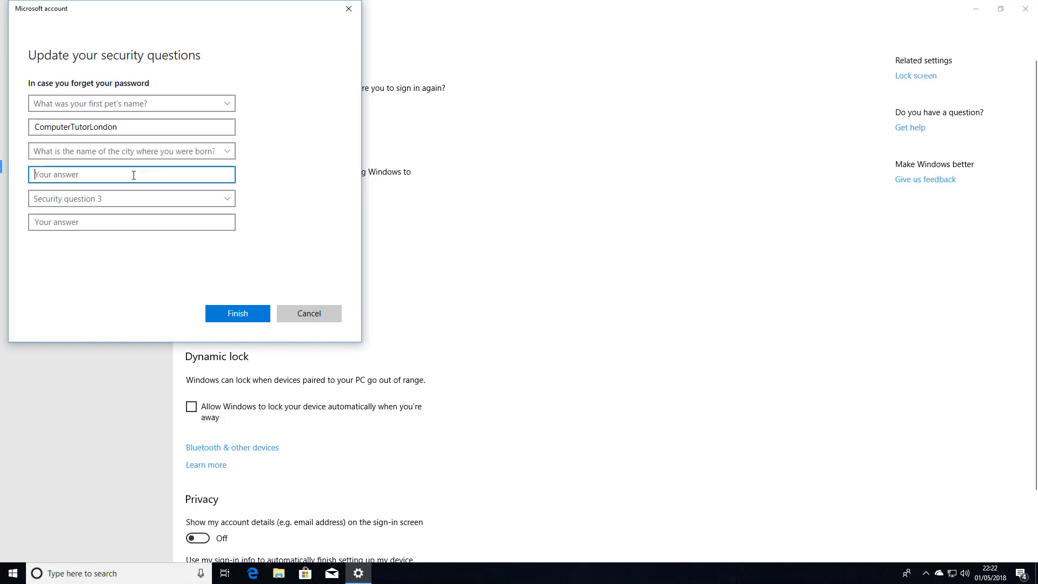
type("ComputerTutorLondon")
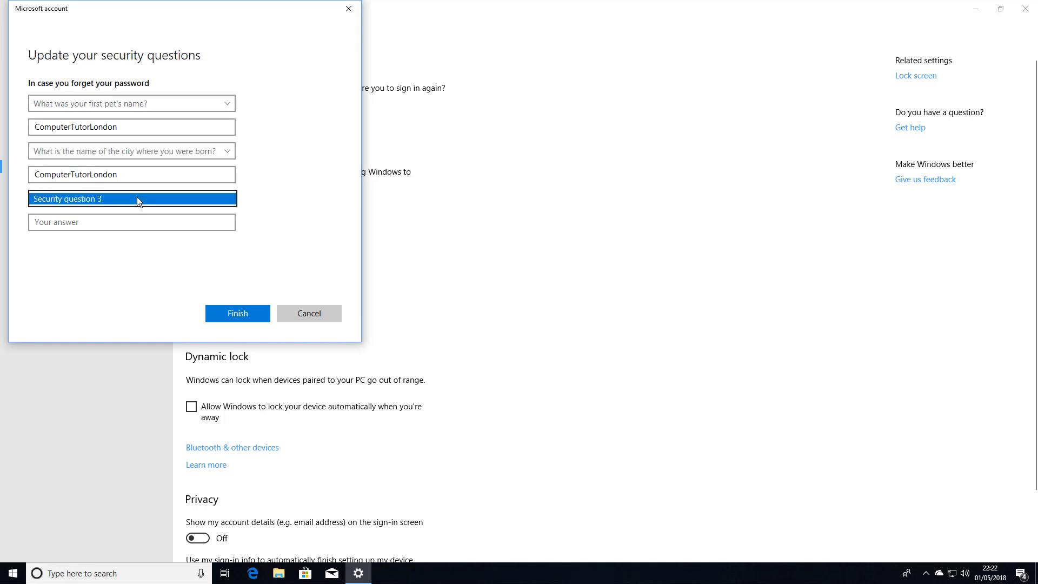
left_click(137, 198)
left_click(127, 225)
left_click(134, 221)
type("ComputerTutorLondon")
left_click(250, 313)
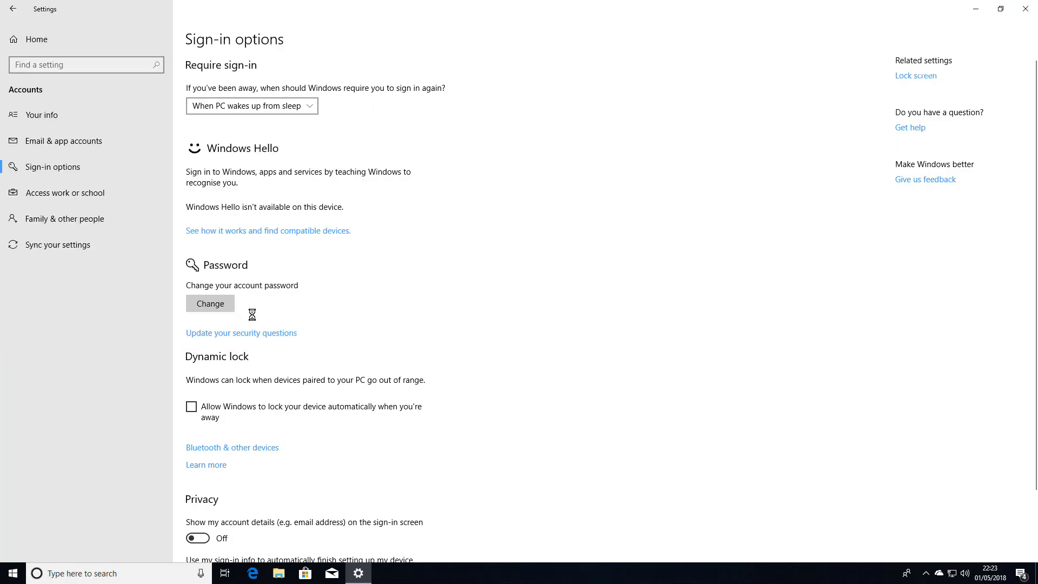
Sign out of the account from the Start menu's account options
left_click(14, 577)
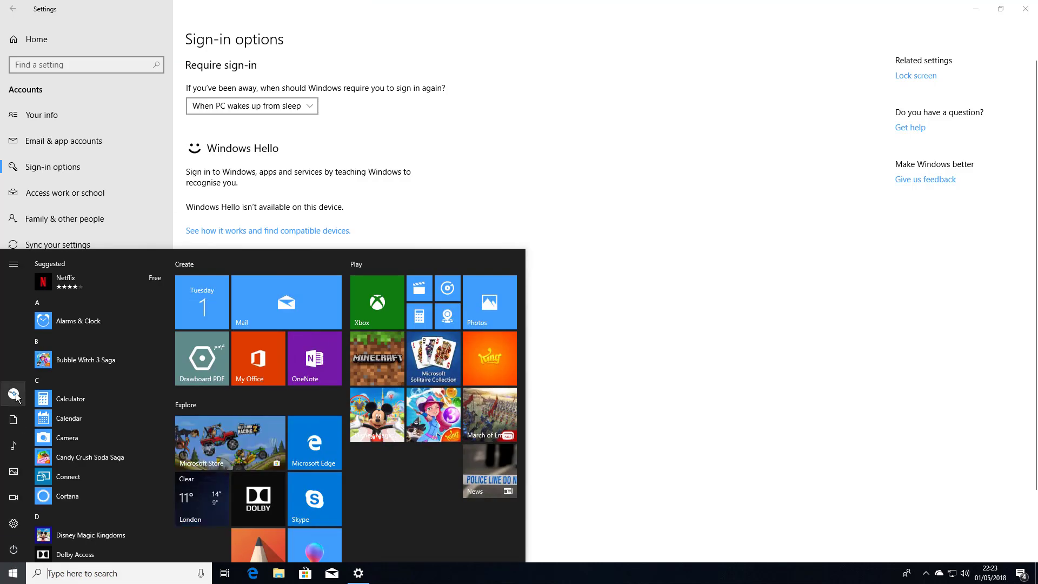
left_click(15, 395)
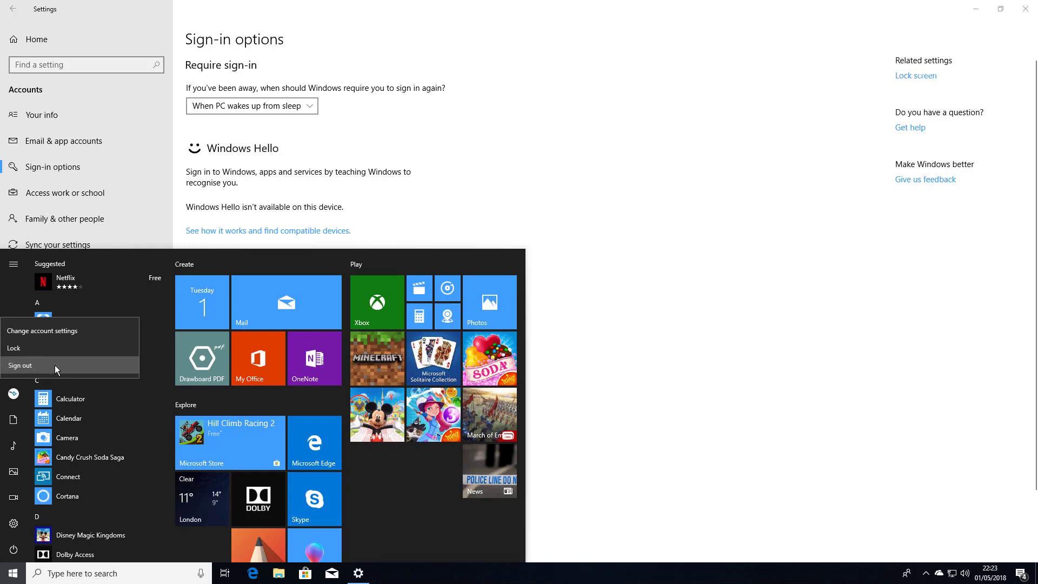
left_click(72, 365)
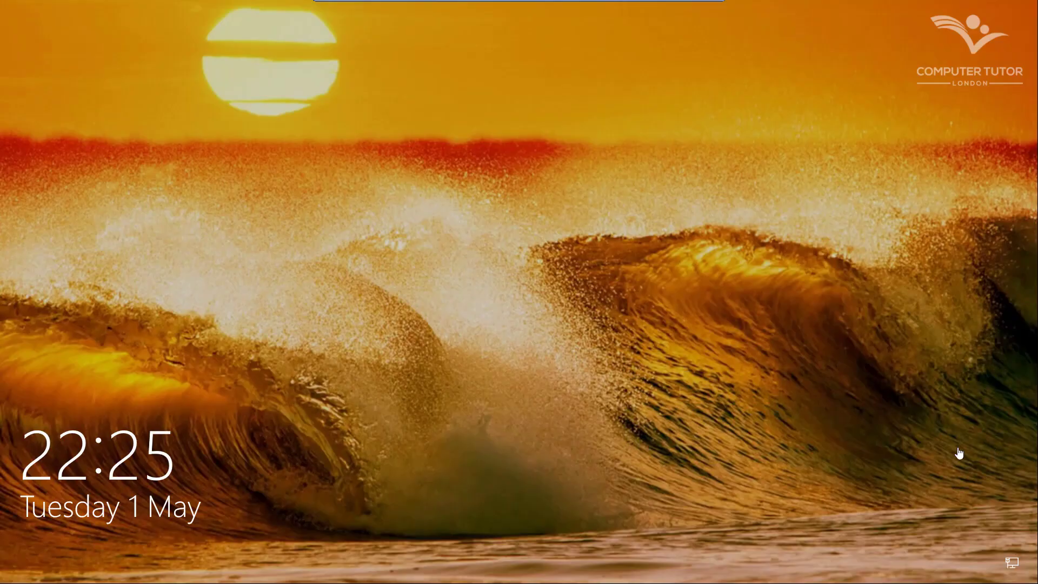
At the sign-in screen, submit a wrong password and dismiss the incorrect-password message
left_click(598, 348)
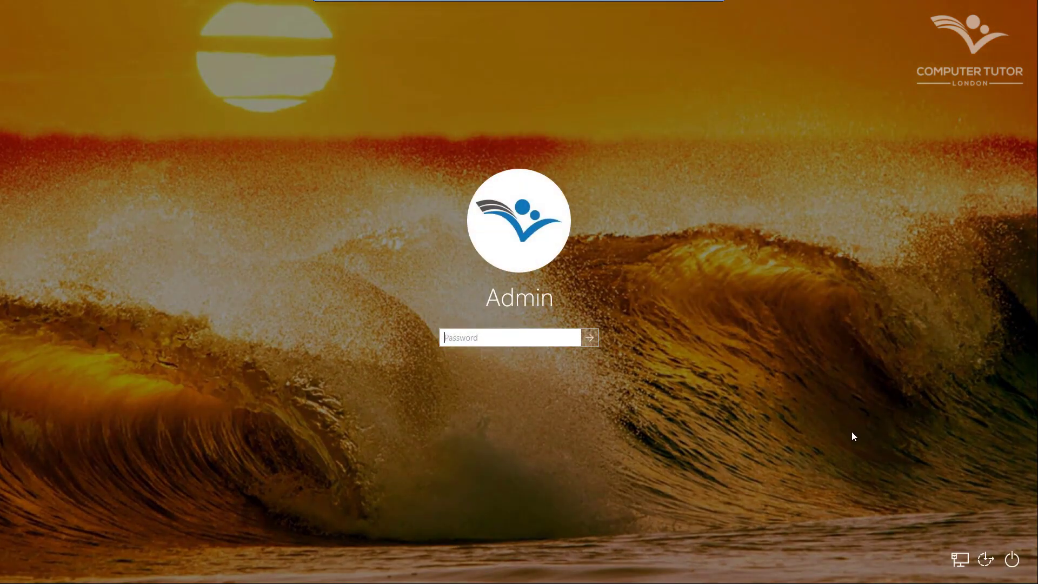
type("•••")
key("Return")
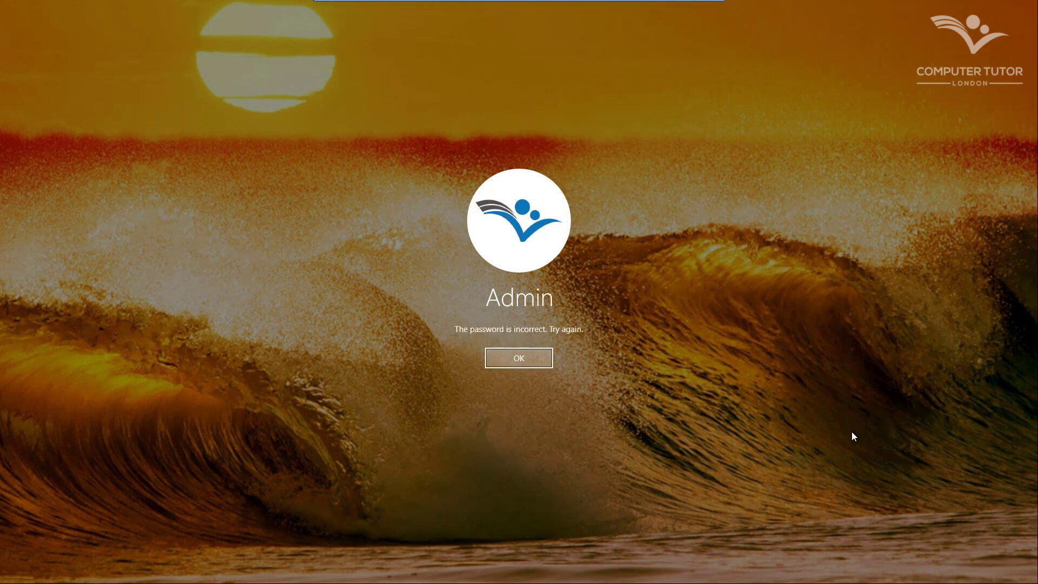
left_click(500, 364)
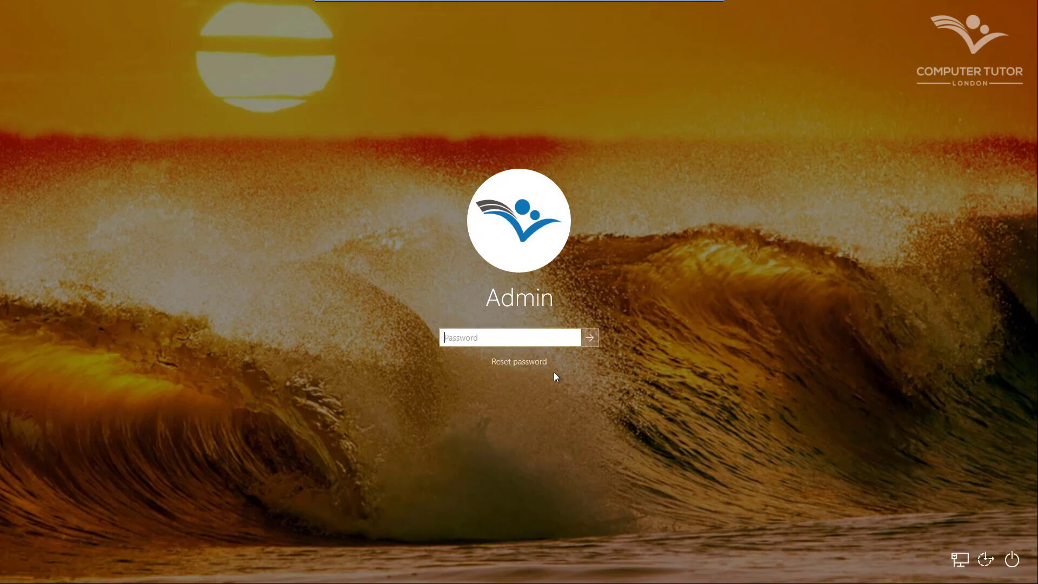
Open Reset password and step through the security-answer fields
left_click(531, 366)
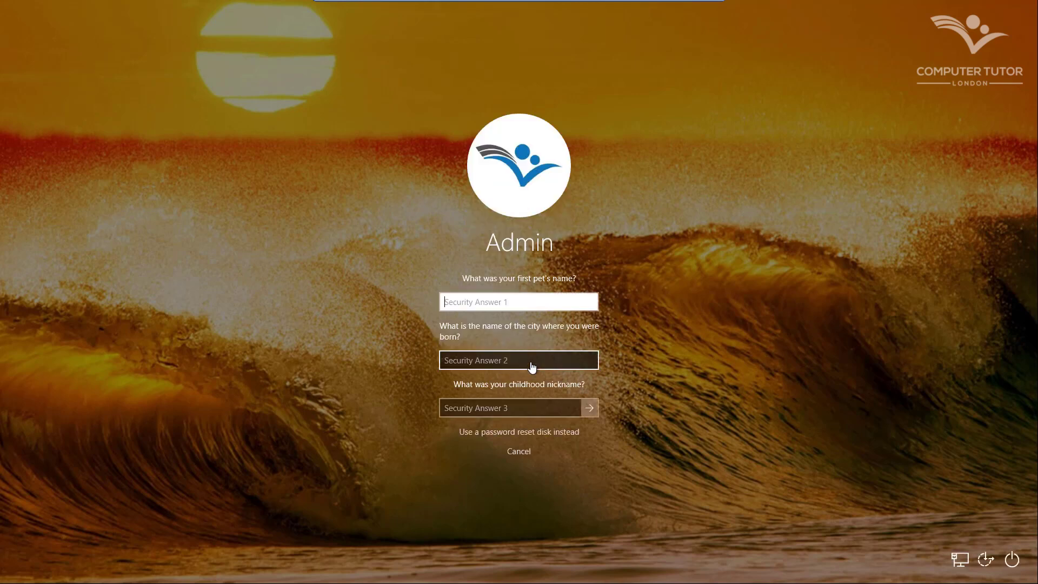
left_click(501, 360)
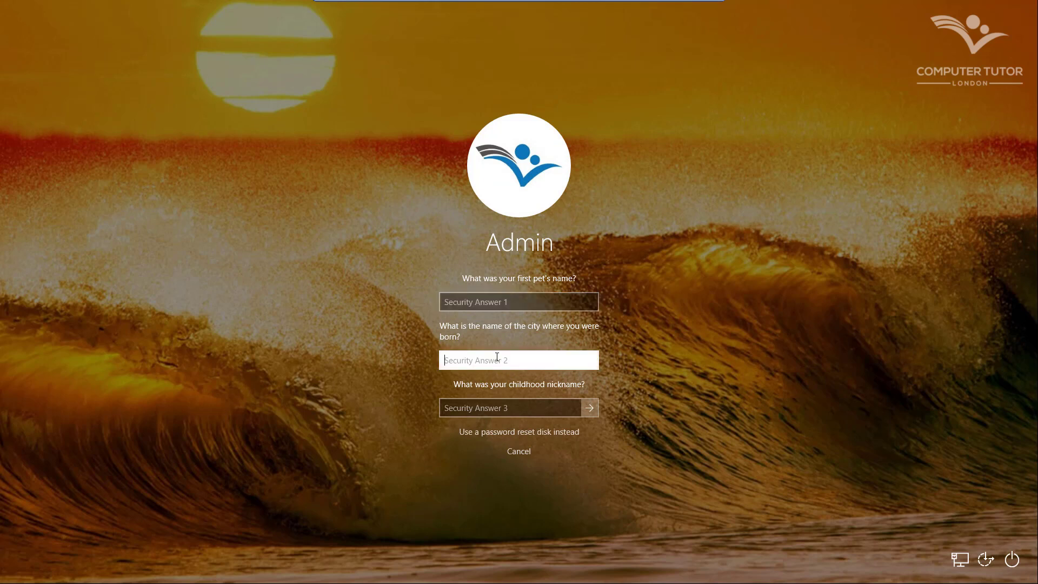
left_click(497, 408)
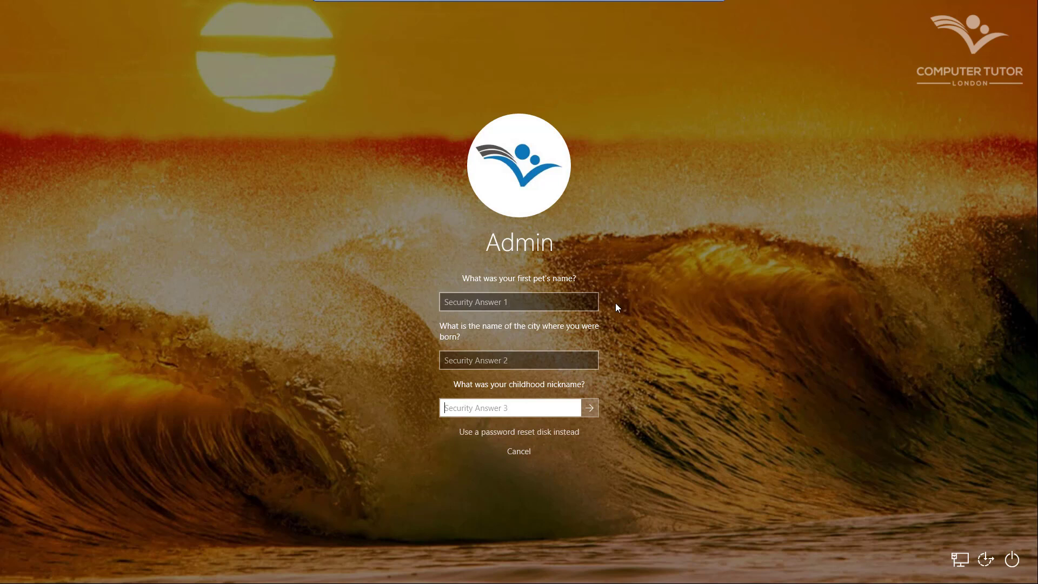
Cancel the password reset and sign back in with the correct password
left_click(520, 452)
type("••••••")
key("Return")
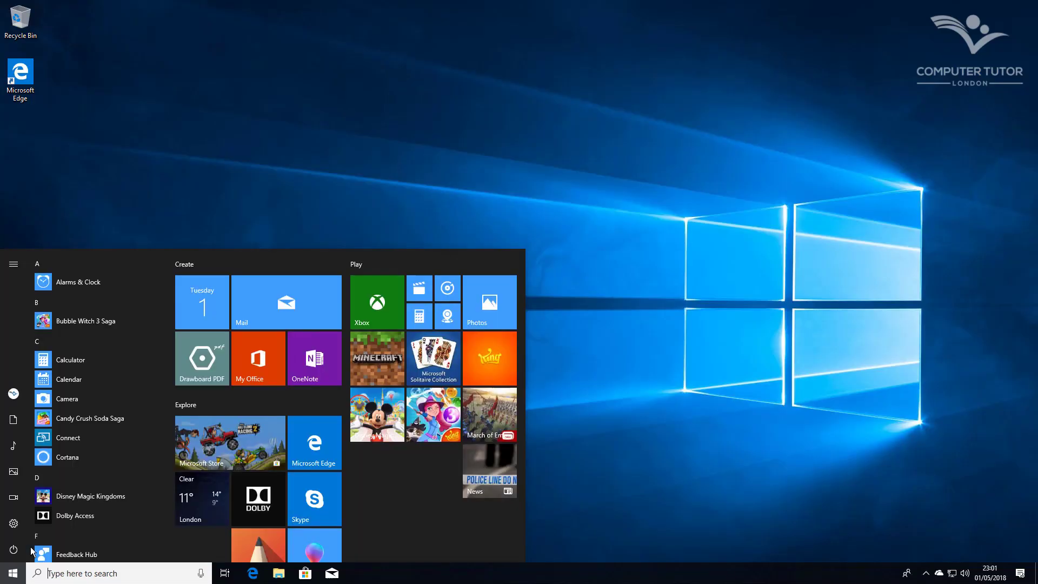
Open Settings > Time & Language > Region & language and browse the Add a language list
left_click(13, 524)
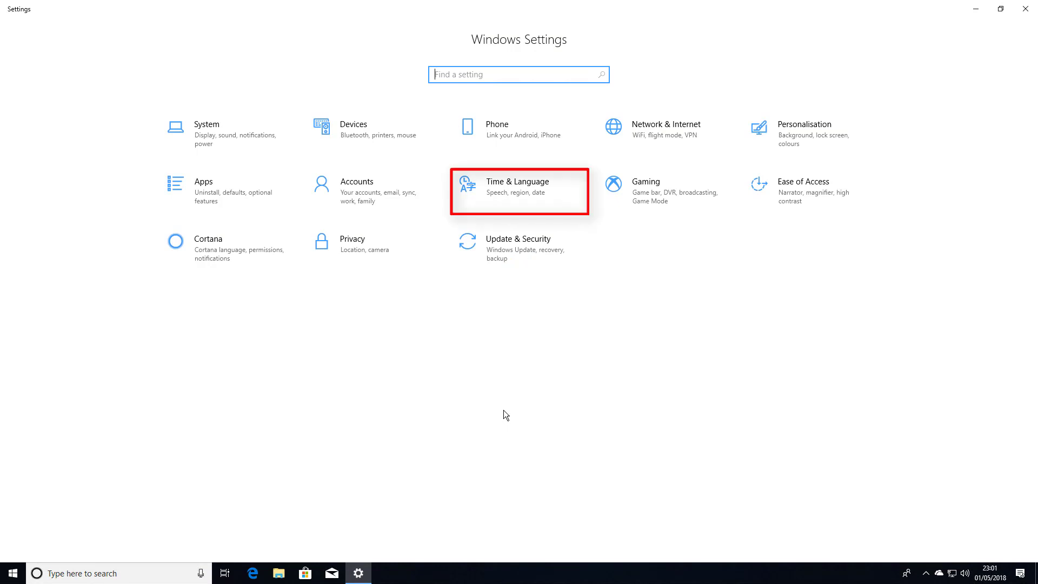
left_click(527, 186)
left_click(86, 144)
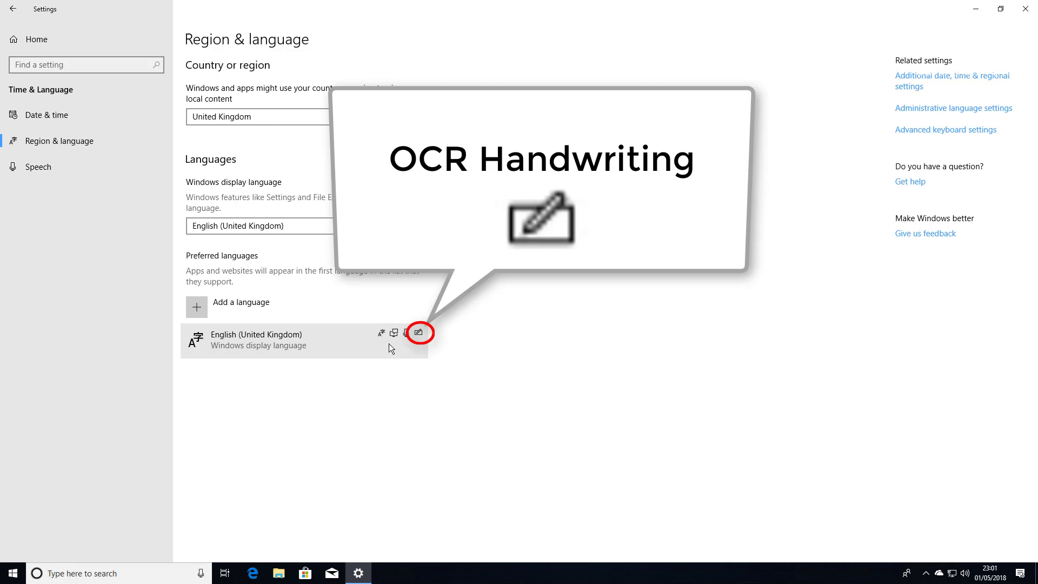
left_click(200, 304)
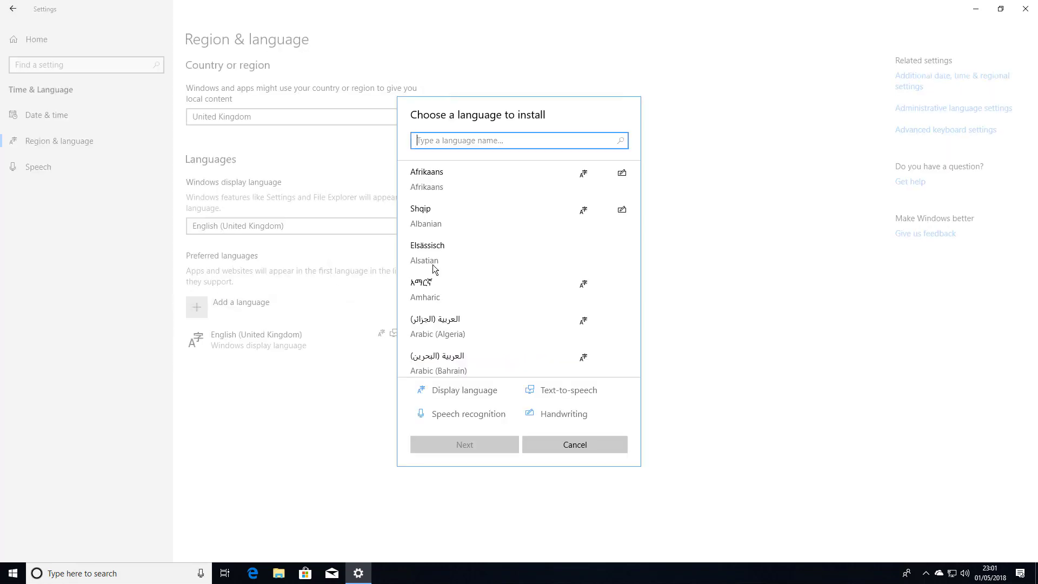
scroll(605, 218, "down", 5)
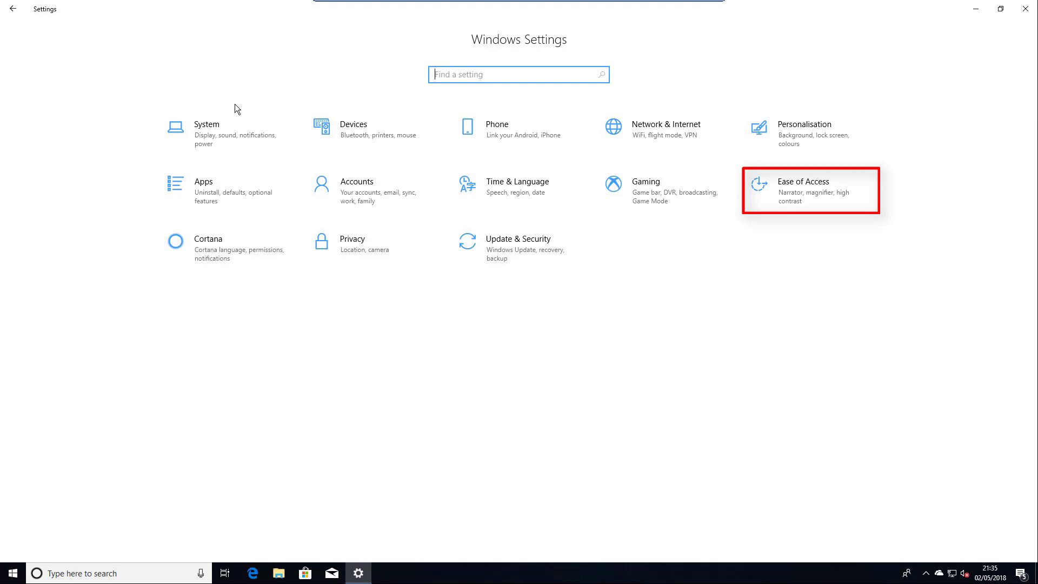
Open Ease of Access from the Settings home page, landing on its Display options
left_click(799, 185)
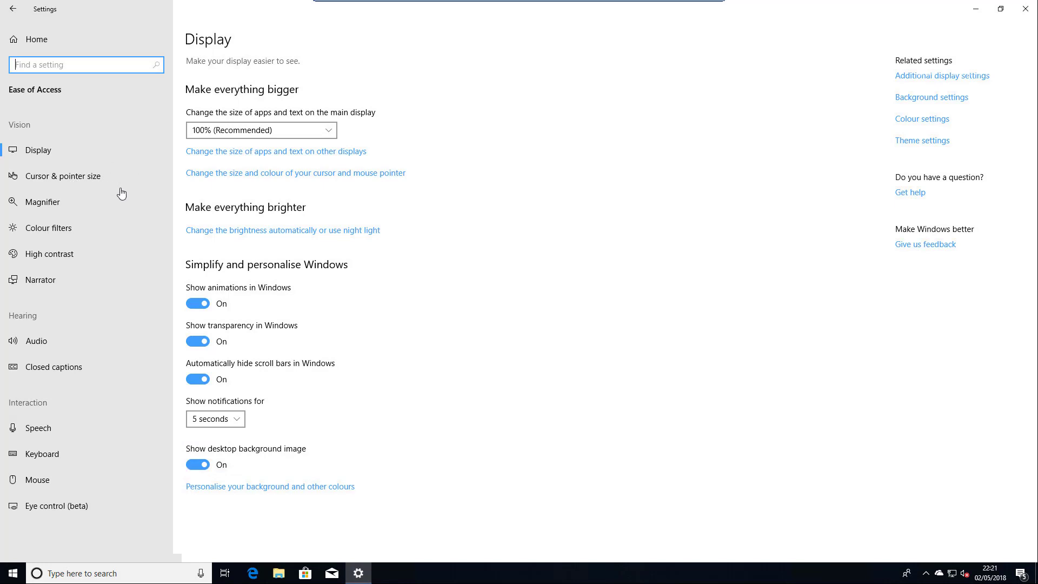
Thicken the text cursor slightly under Cursor & pointer size, then look over the Magnifier page
left_click(70, 175)
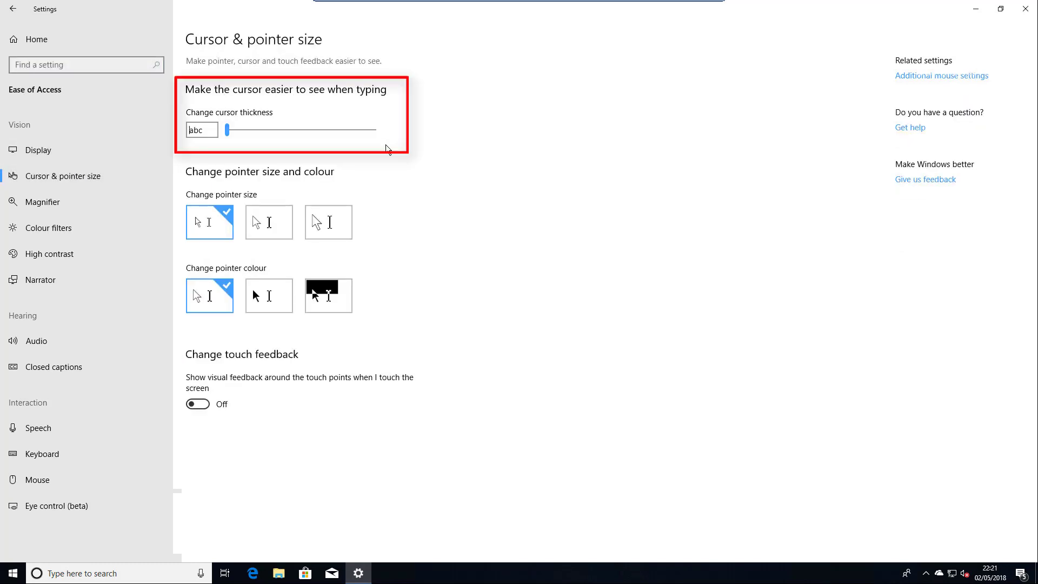
mouse_move(228, 132)
left_mouse_down()
mouse_move(307, 134)
mouse_move(244, 134)
left_mouse_up()
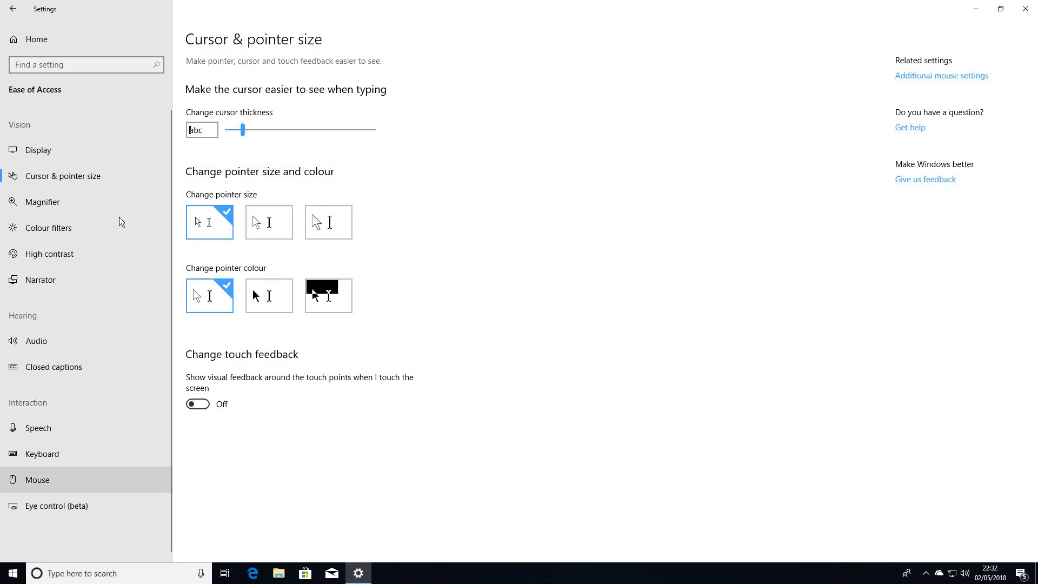
left_click(46, 204)
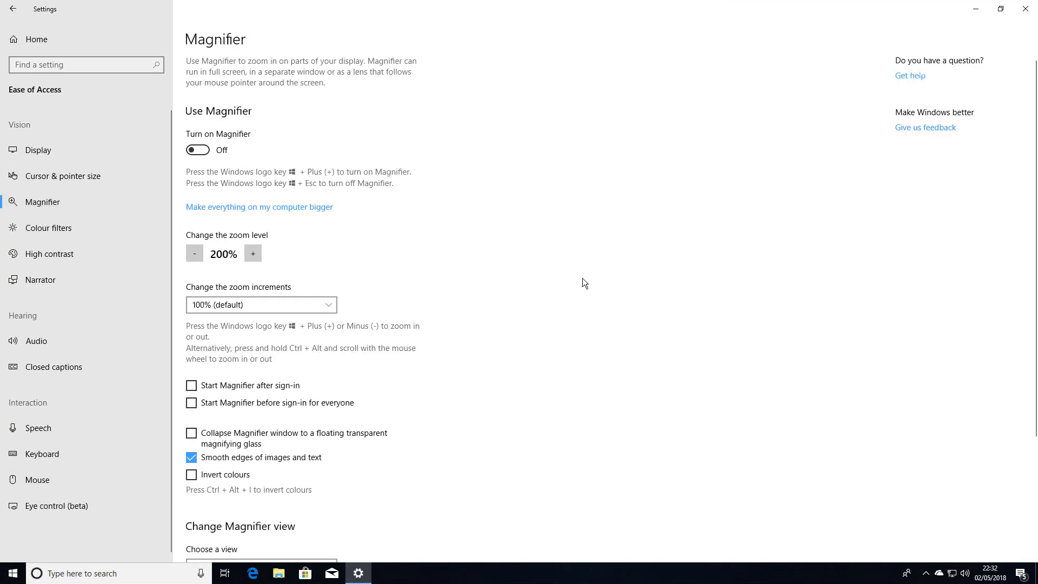
scroll(584, 283, "down", 3)
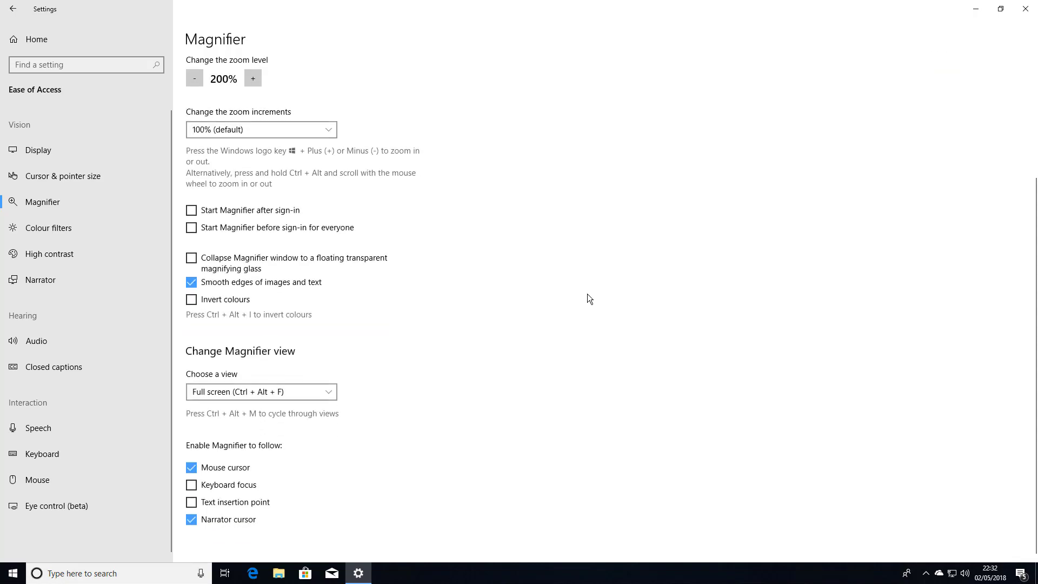
scroll(587, 294, "up", 4)
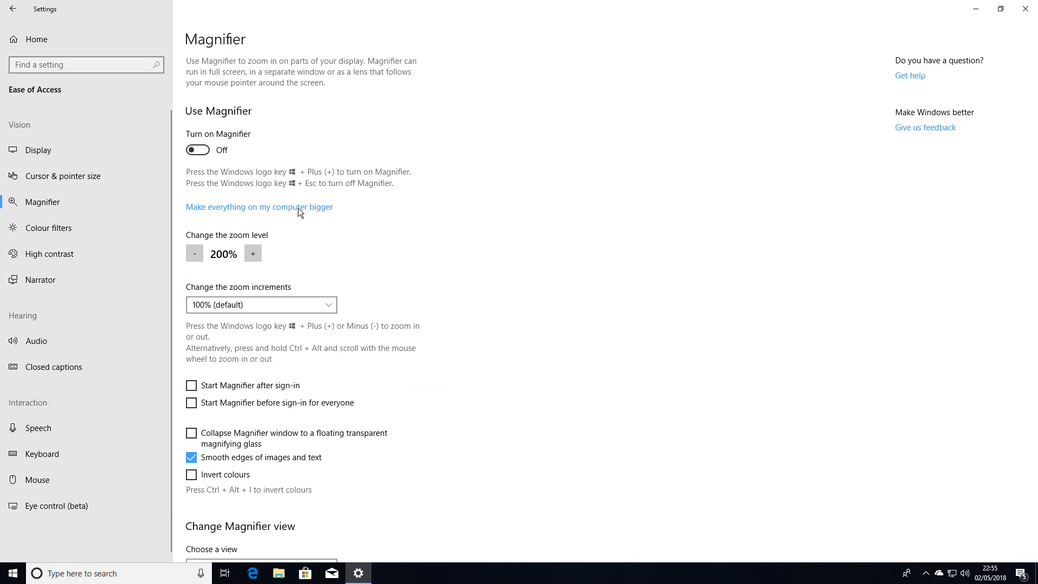
Turn on colour filters, try Inverted, Greyscale, Greyscale inverted, deuteranopia, protanopia, tritanopia, then turn them off
left_click(52, 228)
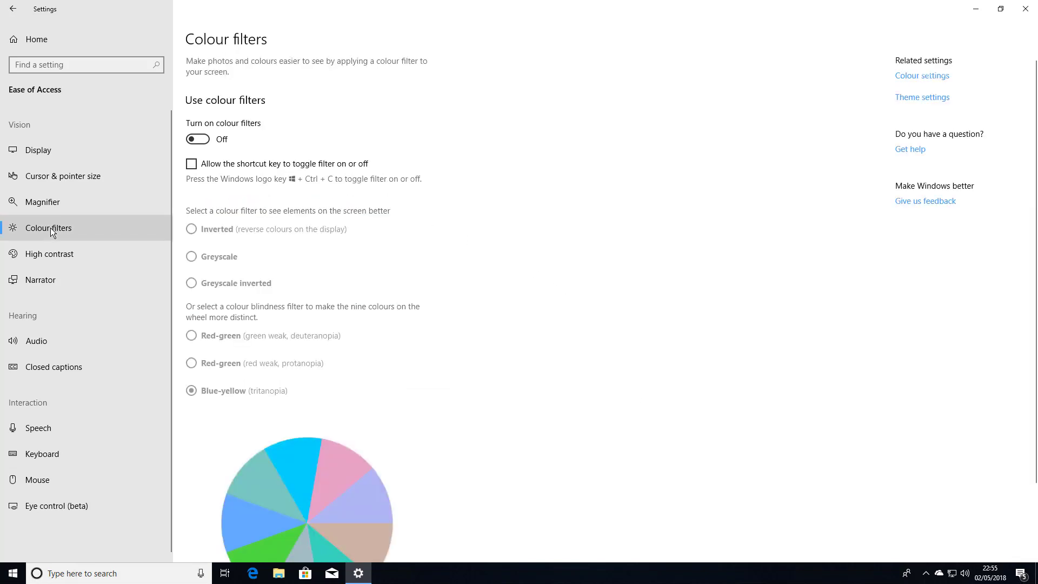
left_click(203, 139)
left_click(191, 228)
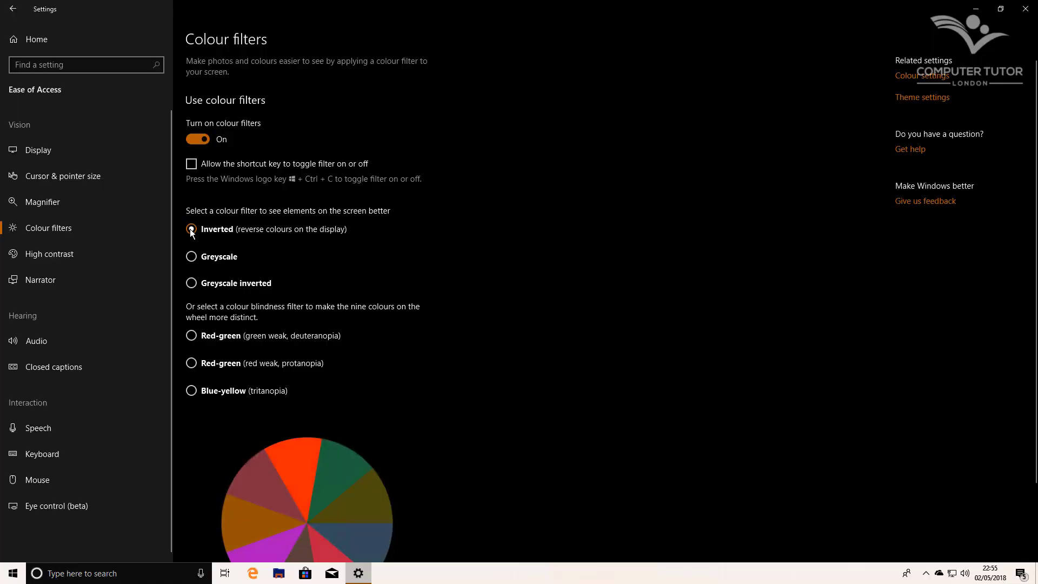
left_click(192, 256)
left_click(192, 283)
left_click(191, 335)
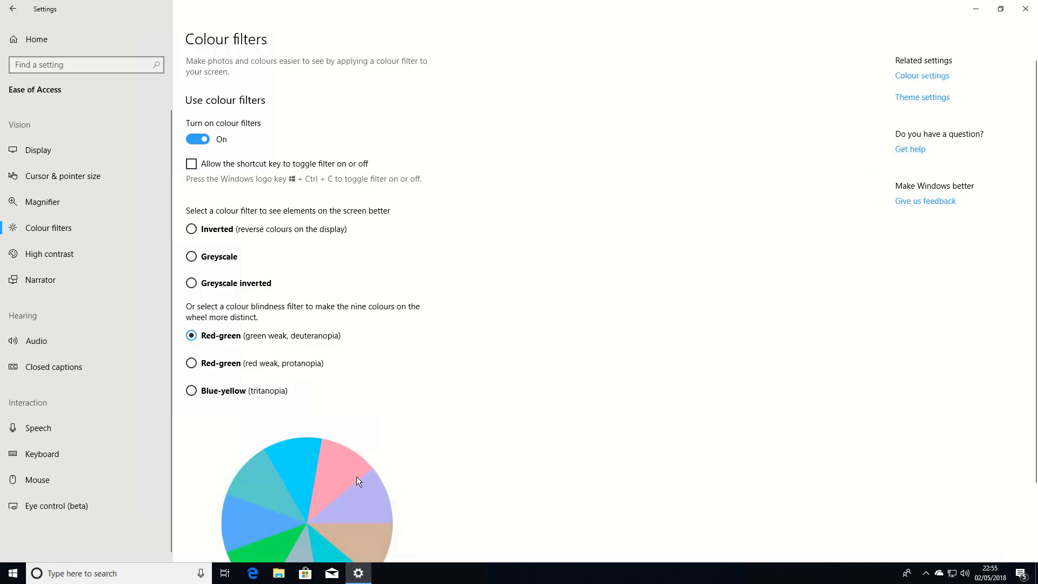
scroll(367, 466, "down", 2)
left_click(193, 268)
left_click(192, 296)
scroll(189, 298, "up", 2)
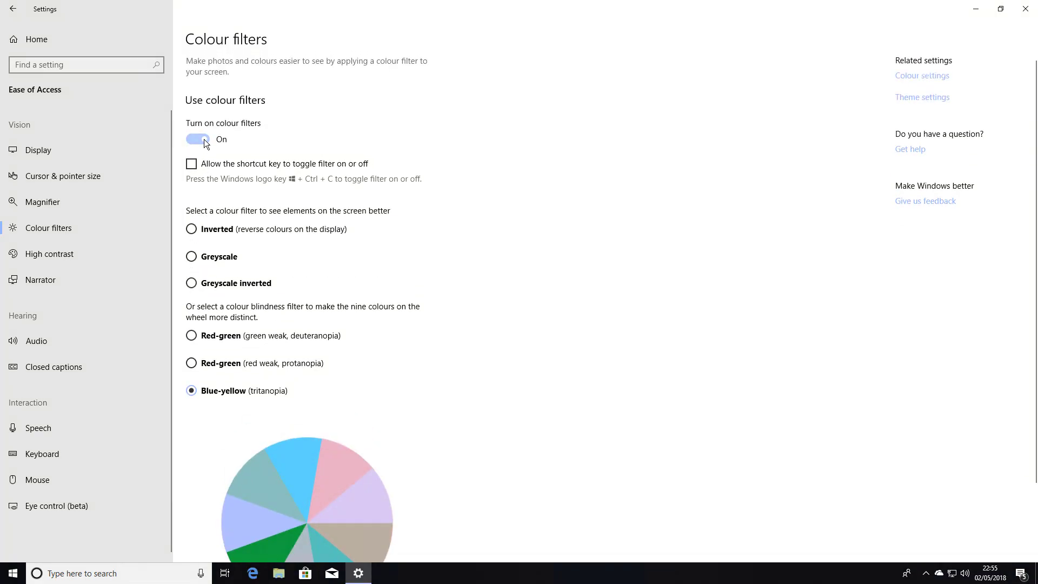
left_click(203, 139)
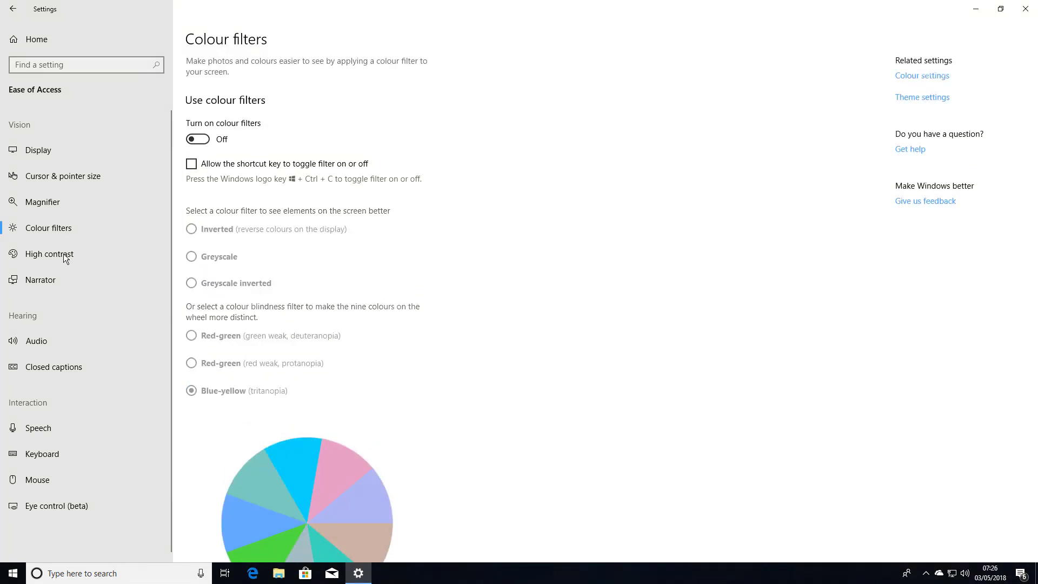
Turn on High contrast, pick High Contrast White, turn it off, and go to Narrator
left_click(66, 254)
left_click(218, 132)
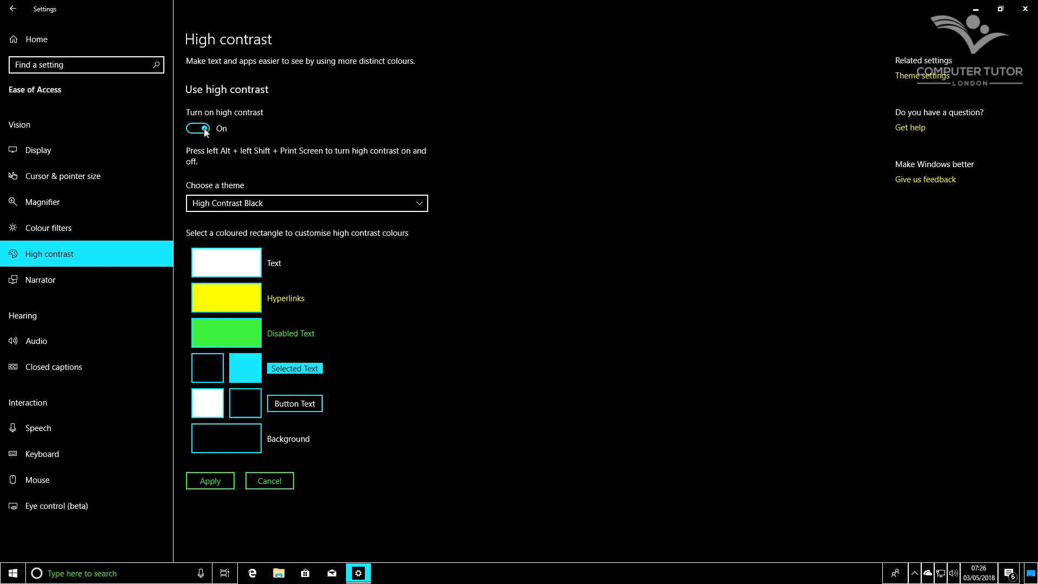
left_click(218, 202)
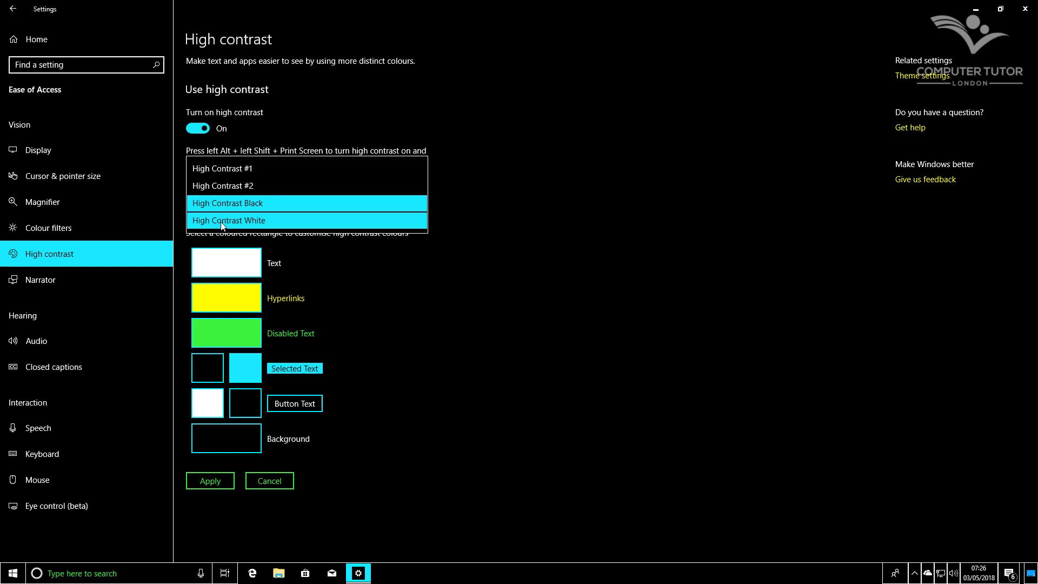
left_click(220, 222)
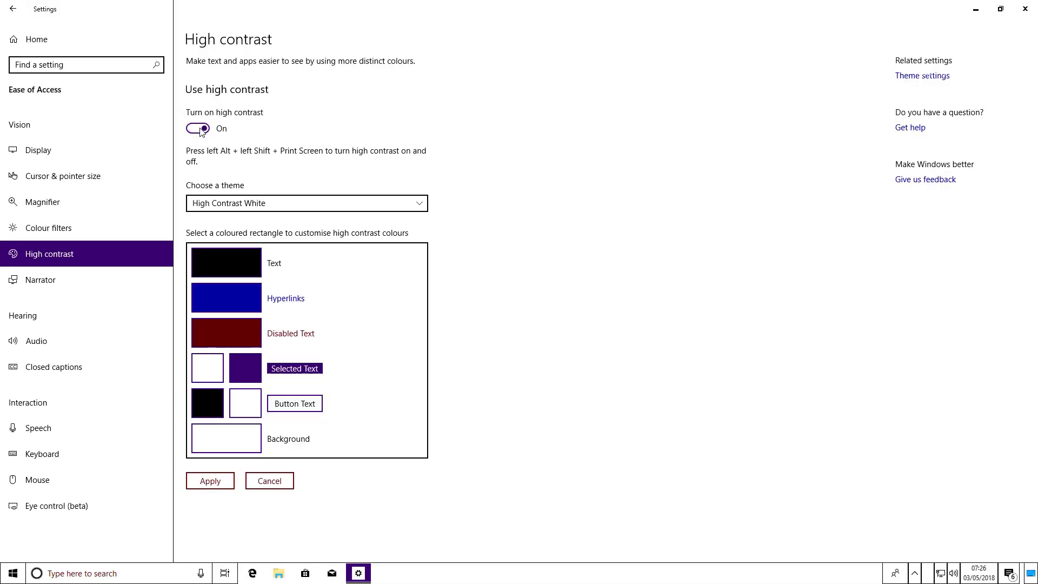
left_click(199, 128)
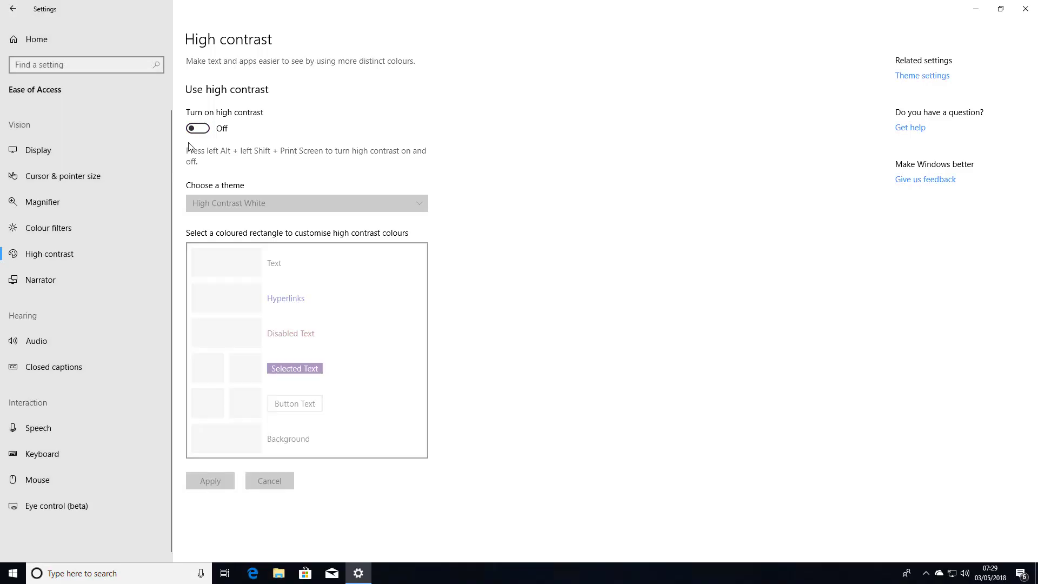
left_click(43, 285)
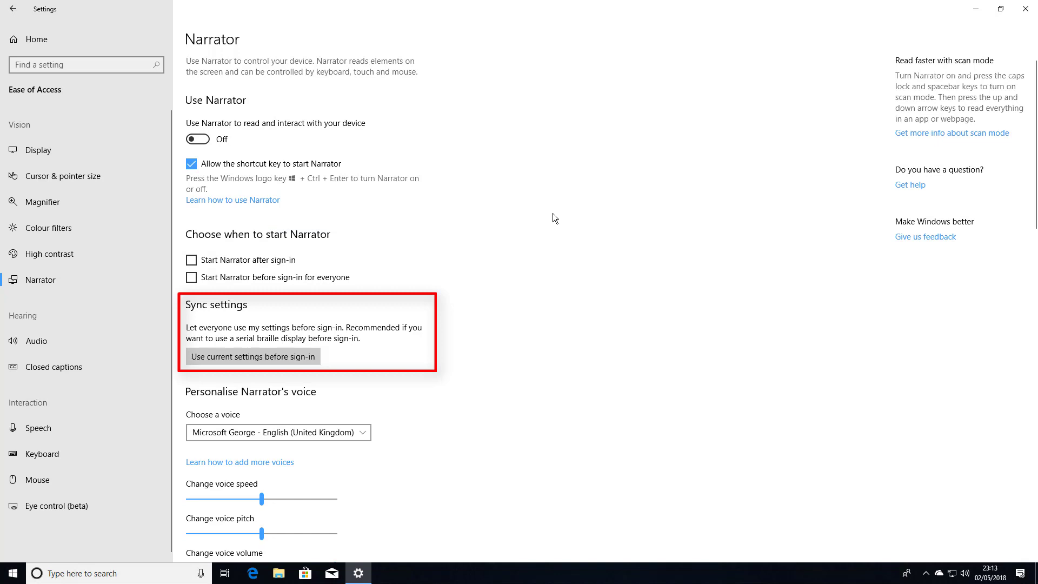
Scroll through the Narrator options, then switch to the Ease of Access Audio page
scroll(536, 198, "down", 8)
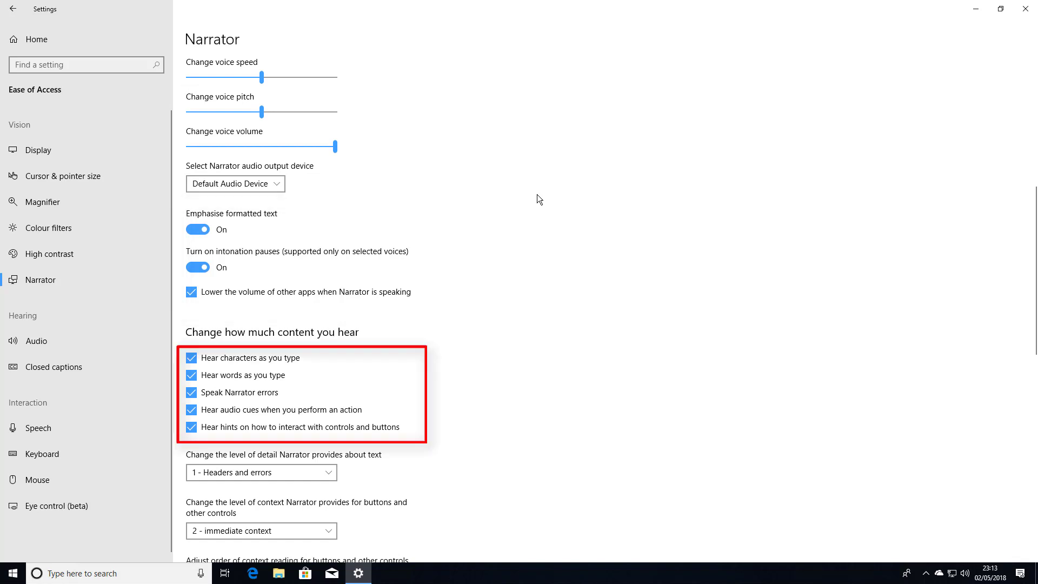
scroll(536, 194, "down", 5)
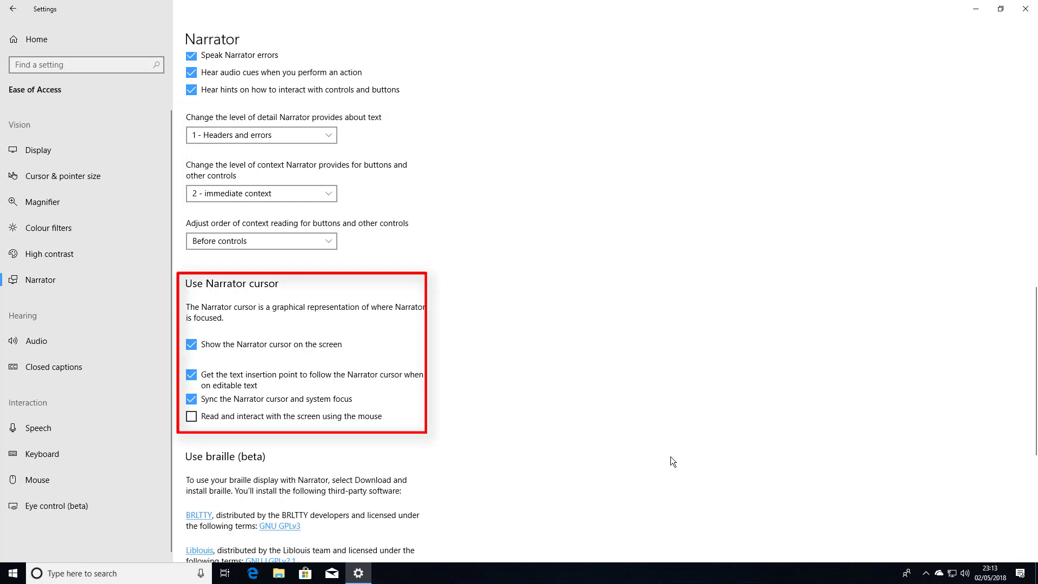
scroll(670, 456, "up", 15)
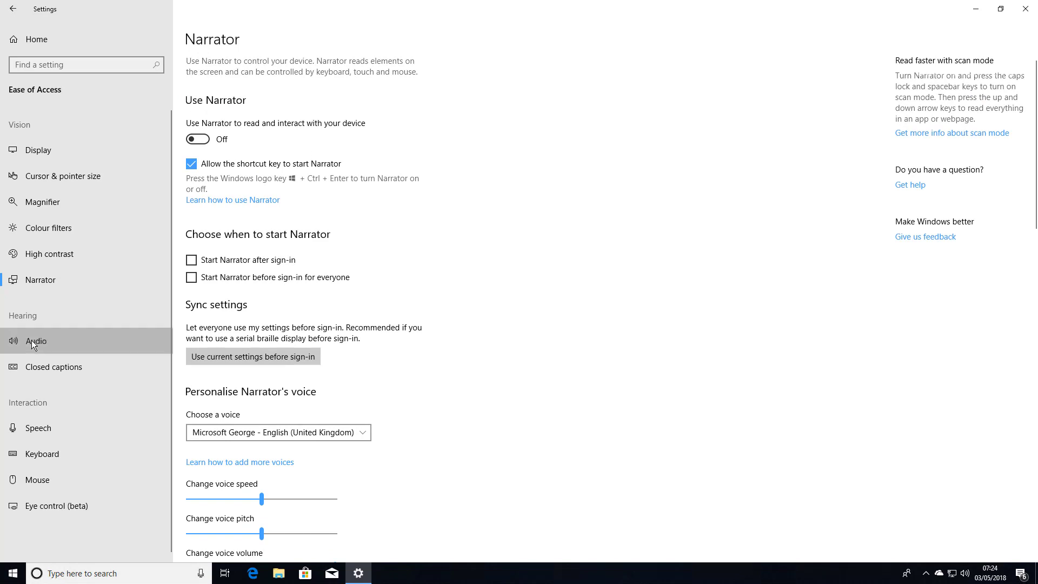
left_click(31, 339)
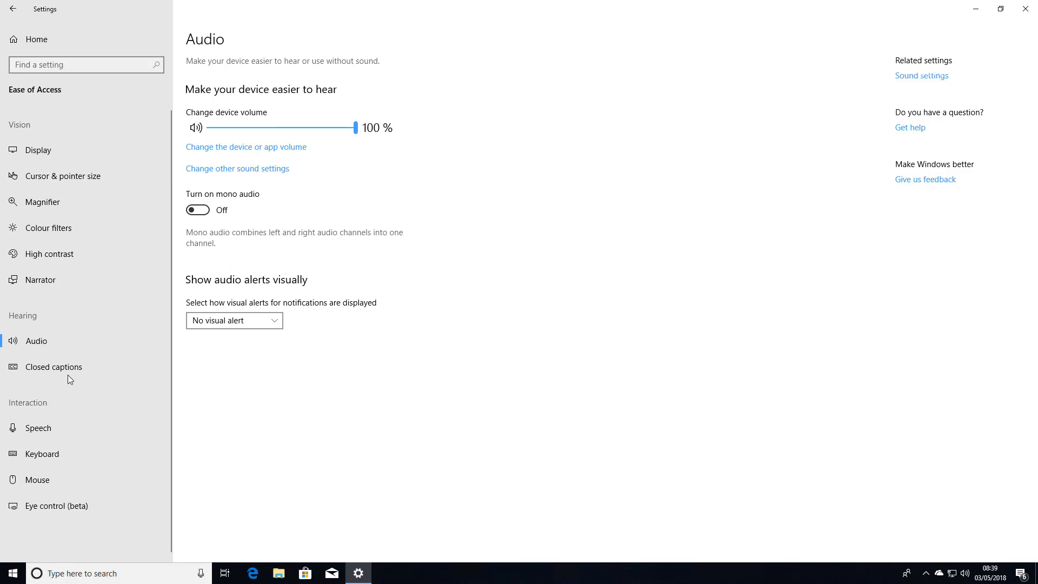
Browse the Closed captions, Speech and Mouse accessibility pages, then reach the Devices Mouse settings
left_click(57, 368)
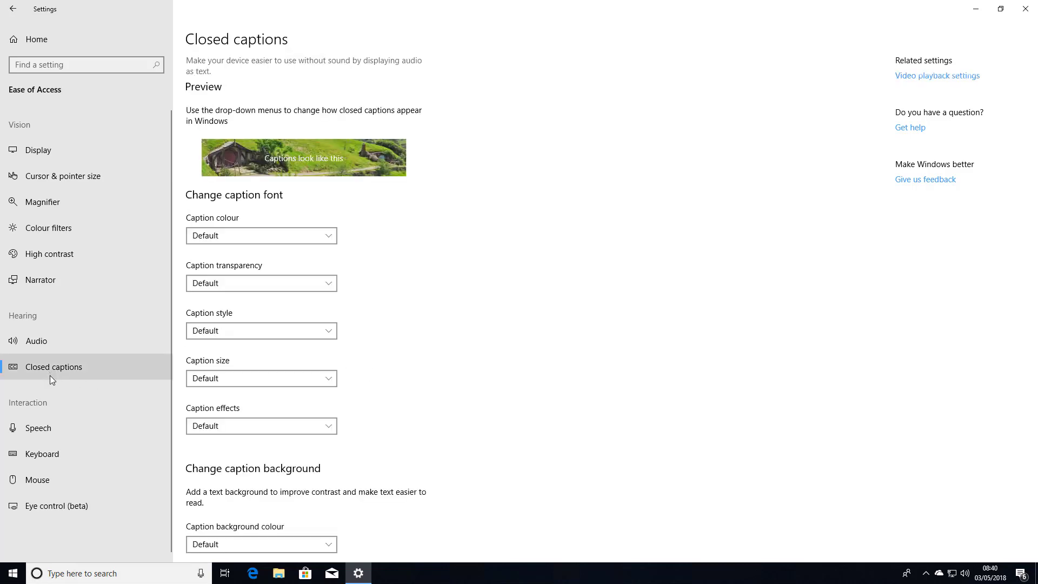
left_click(47, 432)
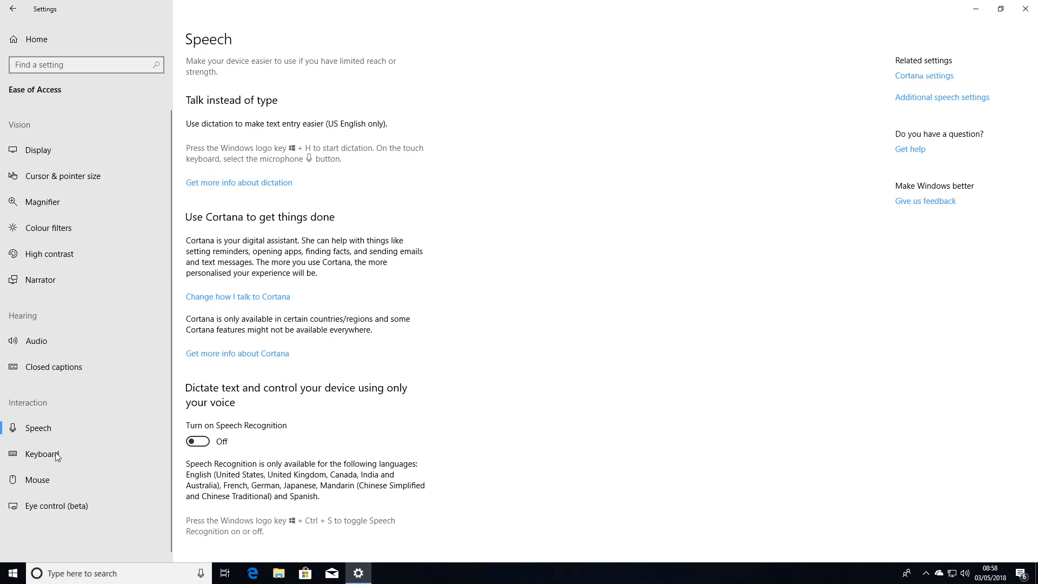
left_click(33, 484)
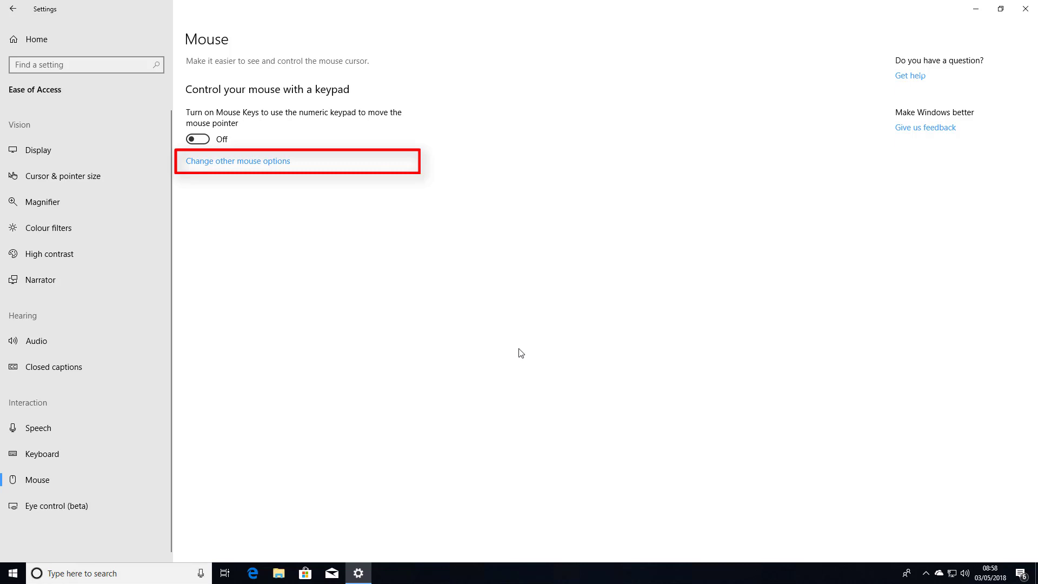
left_click(276, 167)
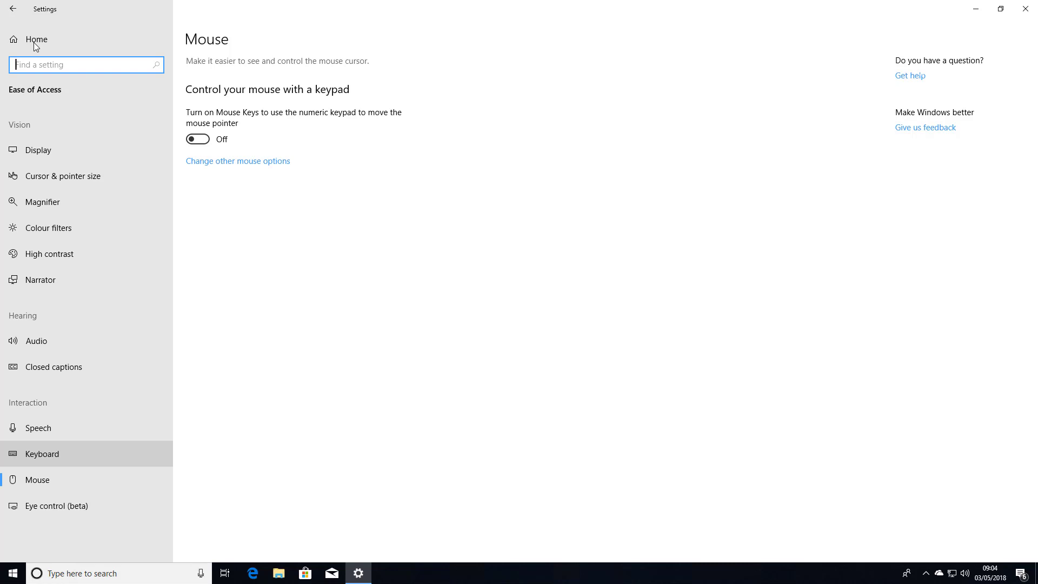
Look at Cortana's 'Cortana across my devices' settings, then return to the Settings home
left_click(36, 43)
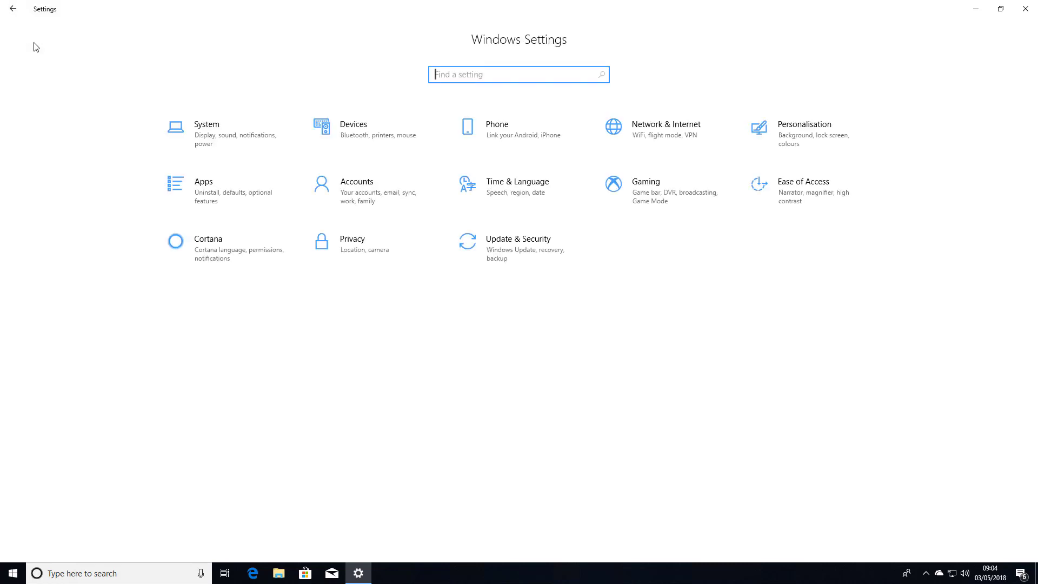
left_click(247, 253)
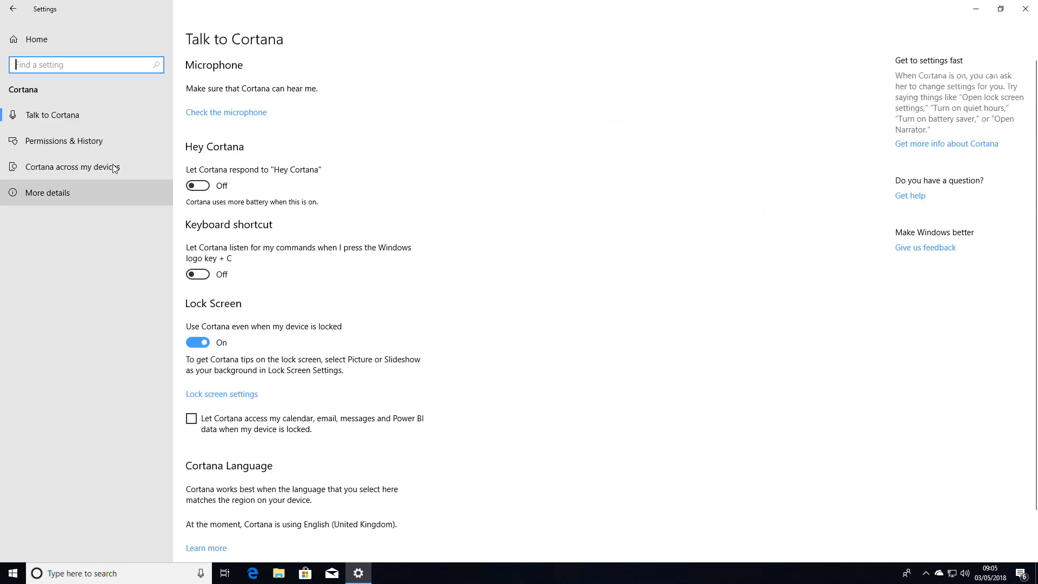
left_click(72, 169)
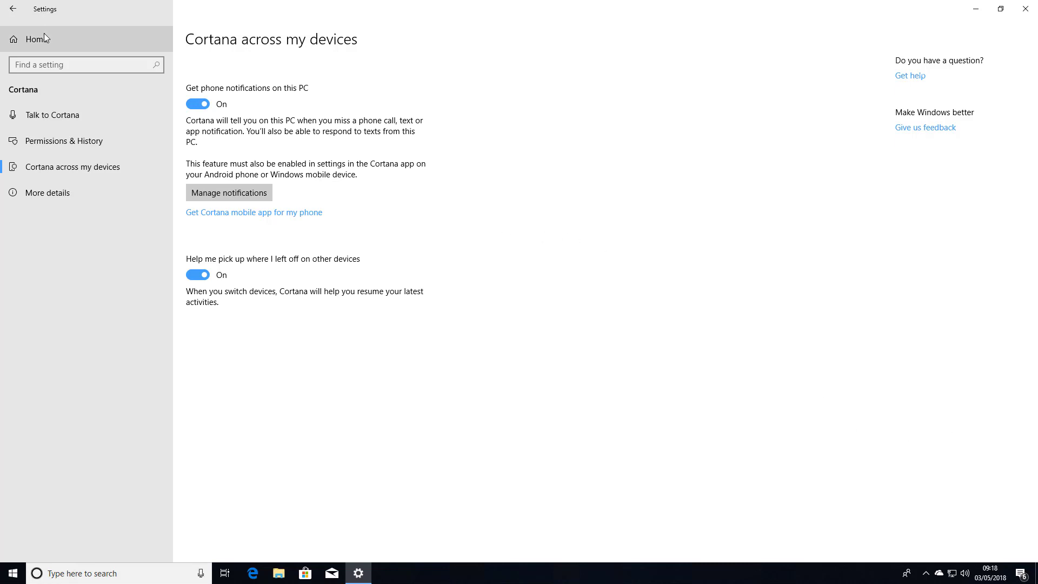
left_click(44, 36)
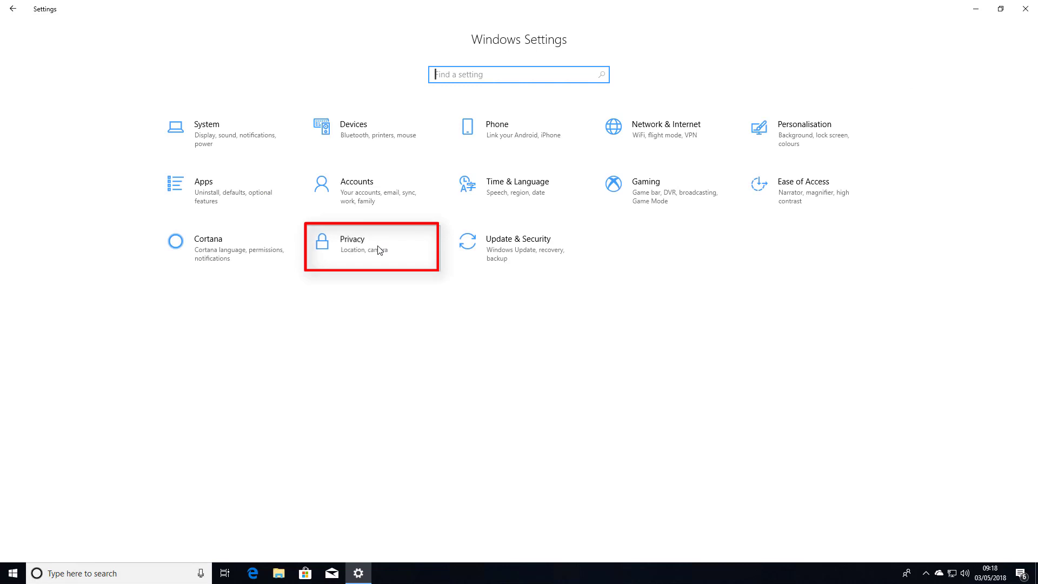
Switch Diagnostic data viewer On under Privacy > Diagnostics & feedback
left_click(379, 249)
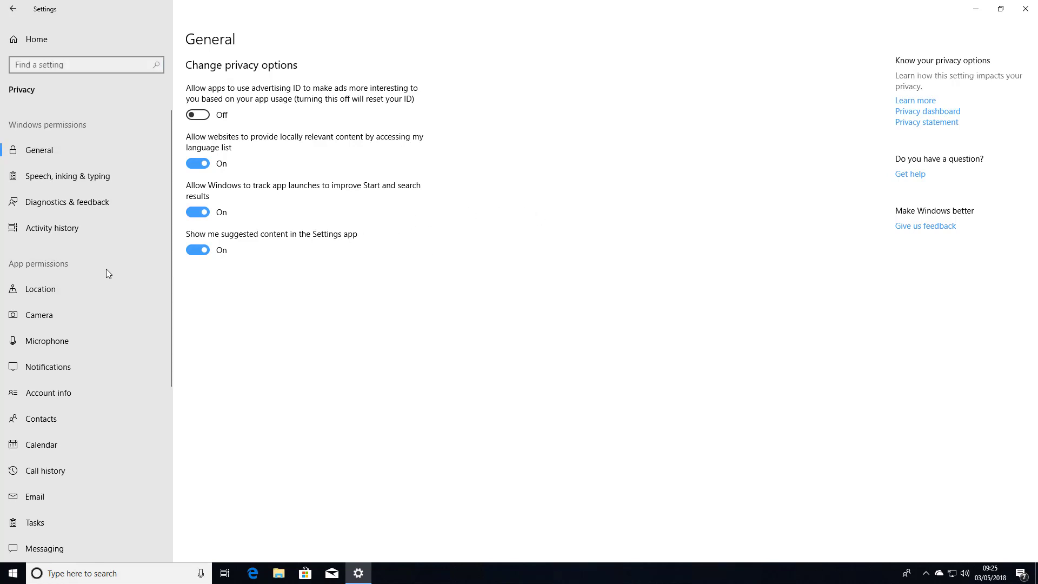
scroll(118, 302, "down", 2)
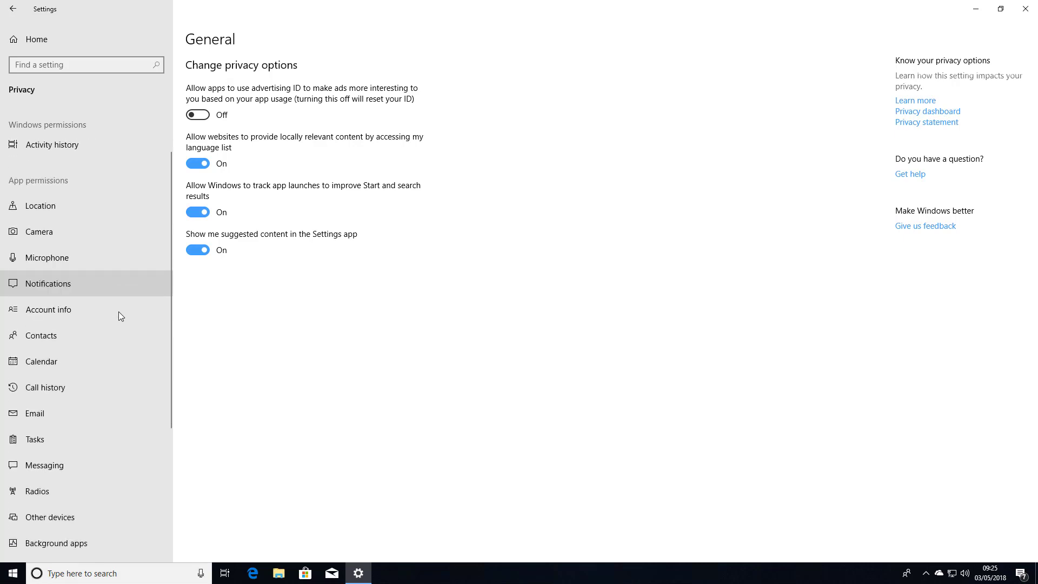
scroll(119, 322, "down", 5)
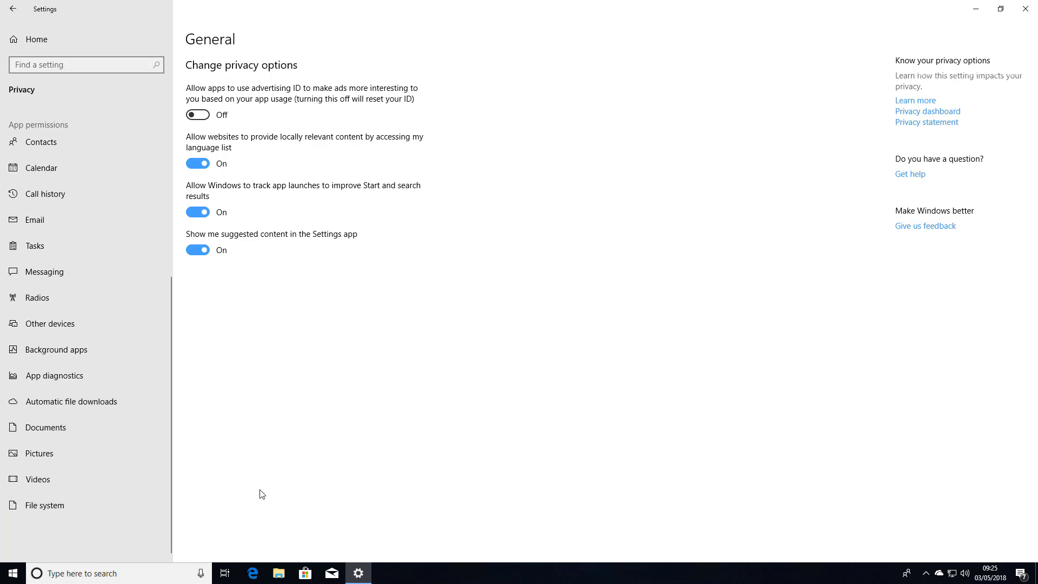
scroll(135, 398, "up", 3)
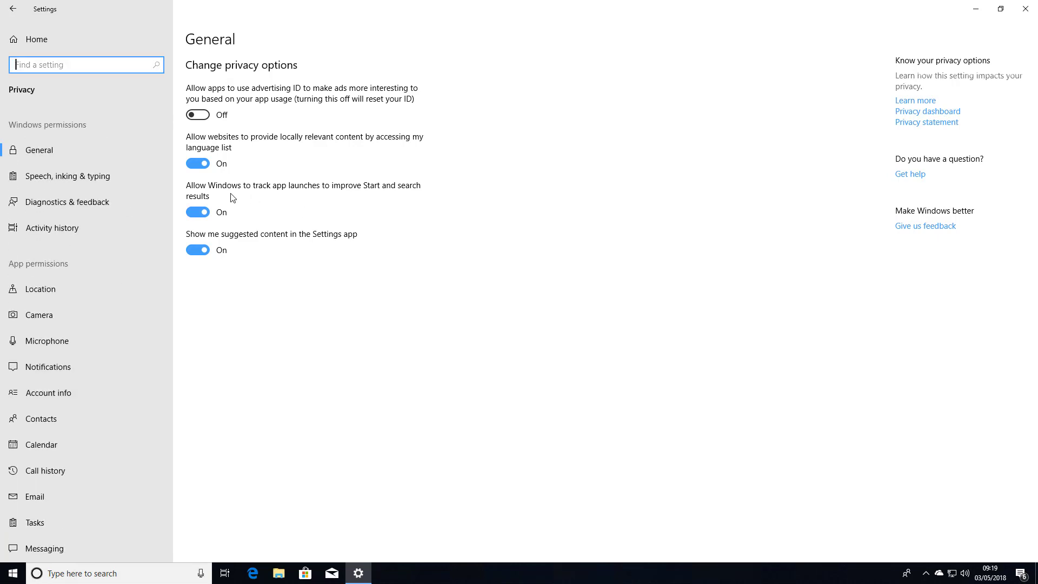
left_click(36, 204)
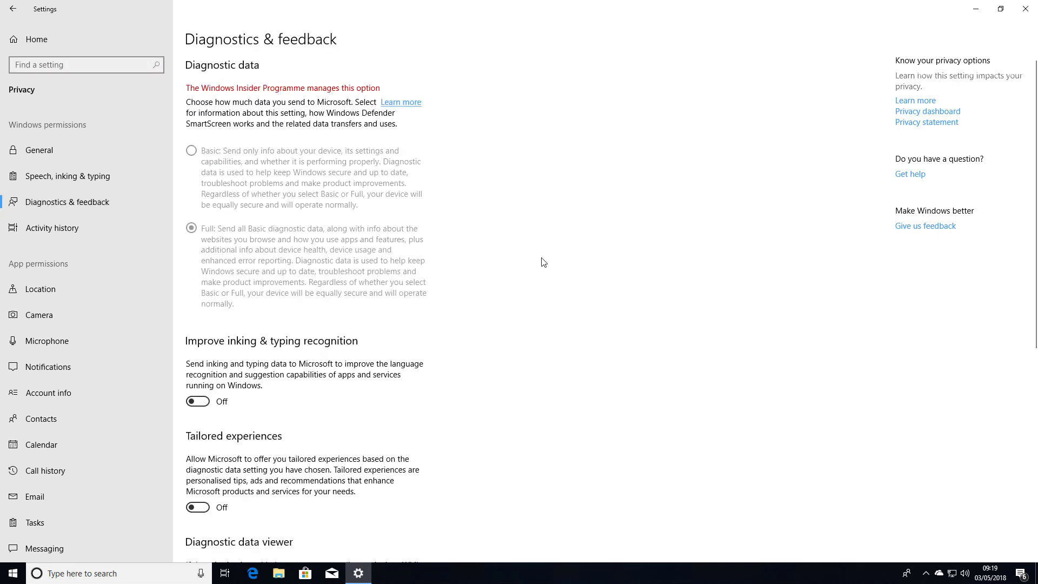
scroll(542, 262, "down", 3)
scroll(543, 266, "down", 4)
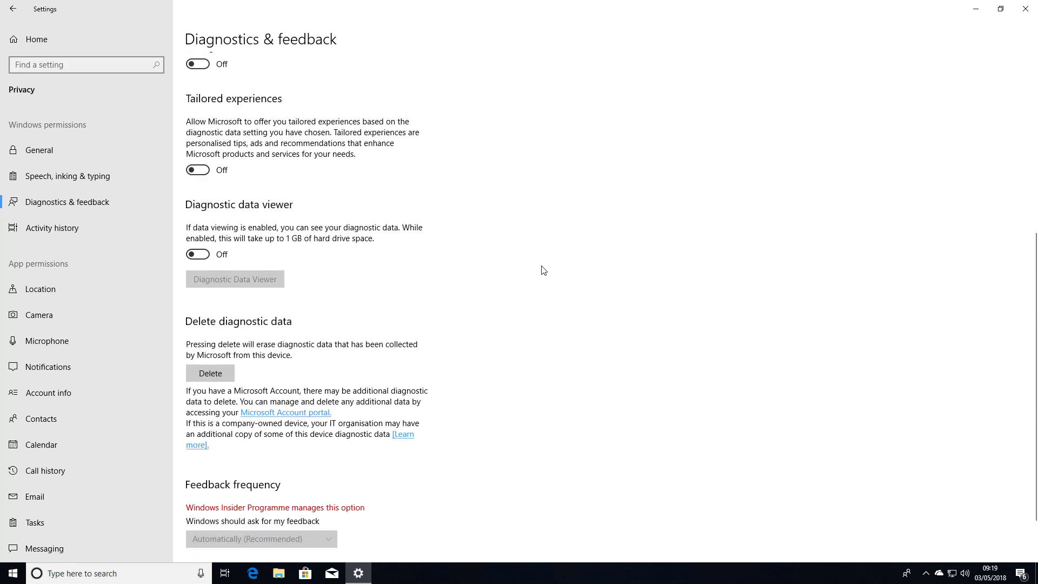
left_click(199, 190)
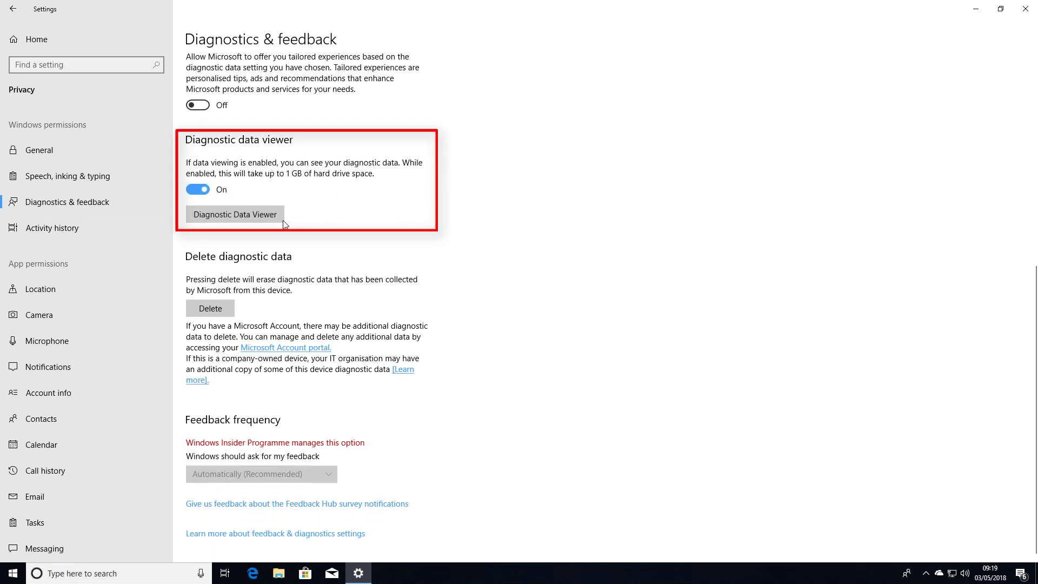
Install and launch the Diagnostic Data Viewer app from the Store, dismissing its sampling notice
left_click(264, 214)
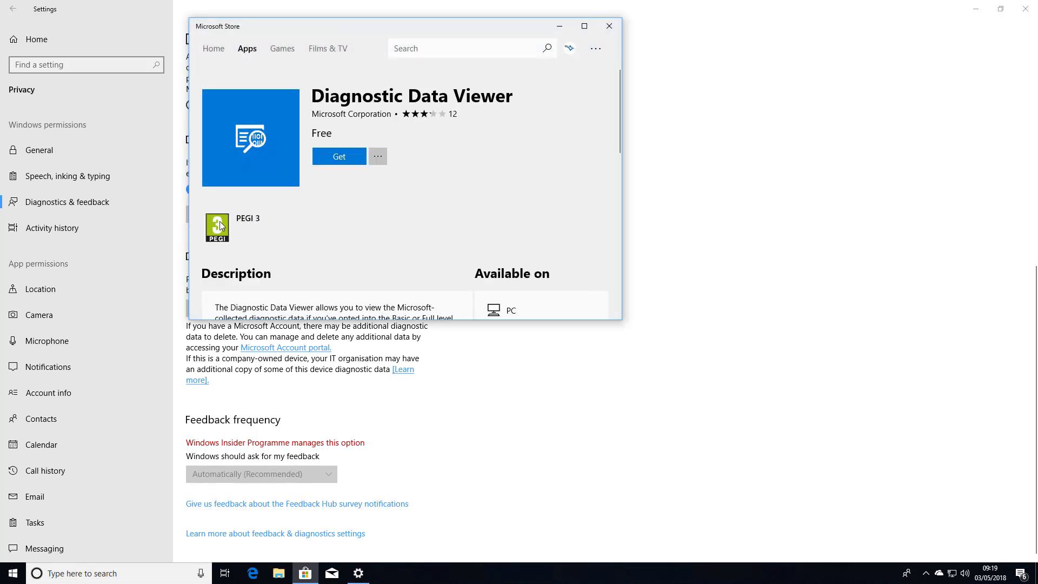
left_click(339, 154)
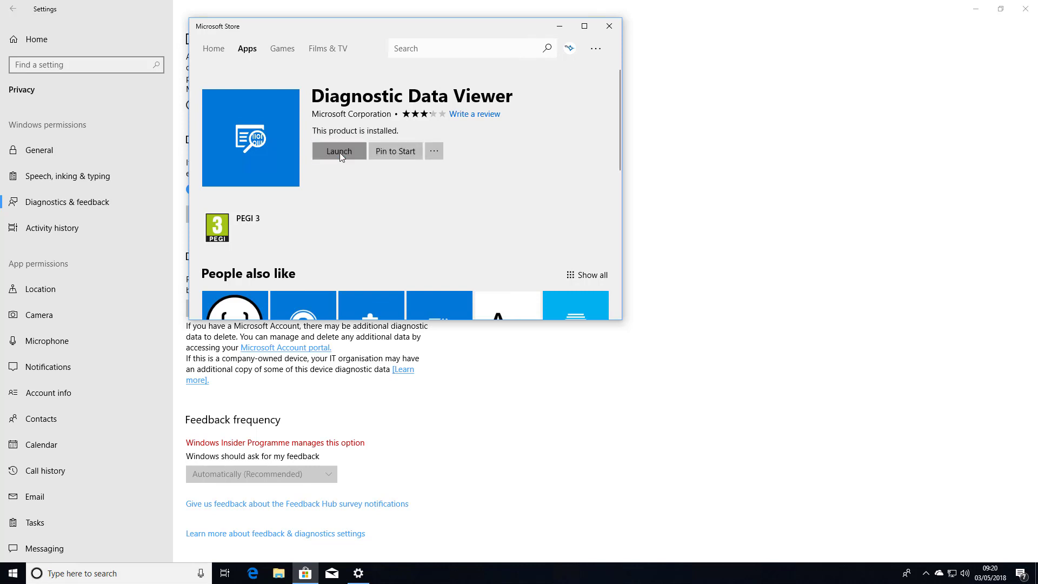
left_click(339, 152)
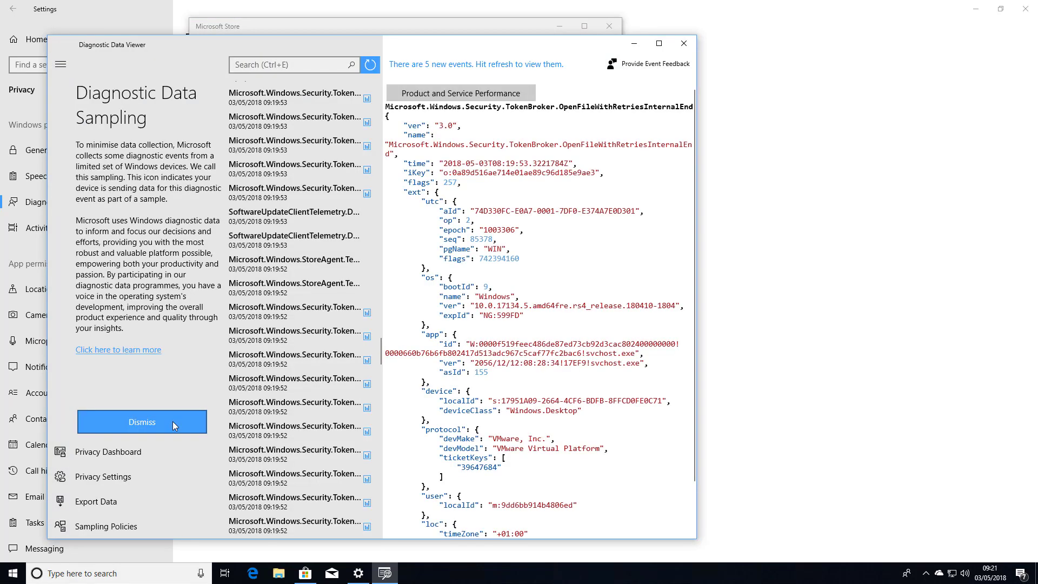
left_click(173, 421)
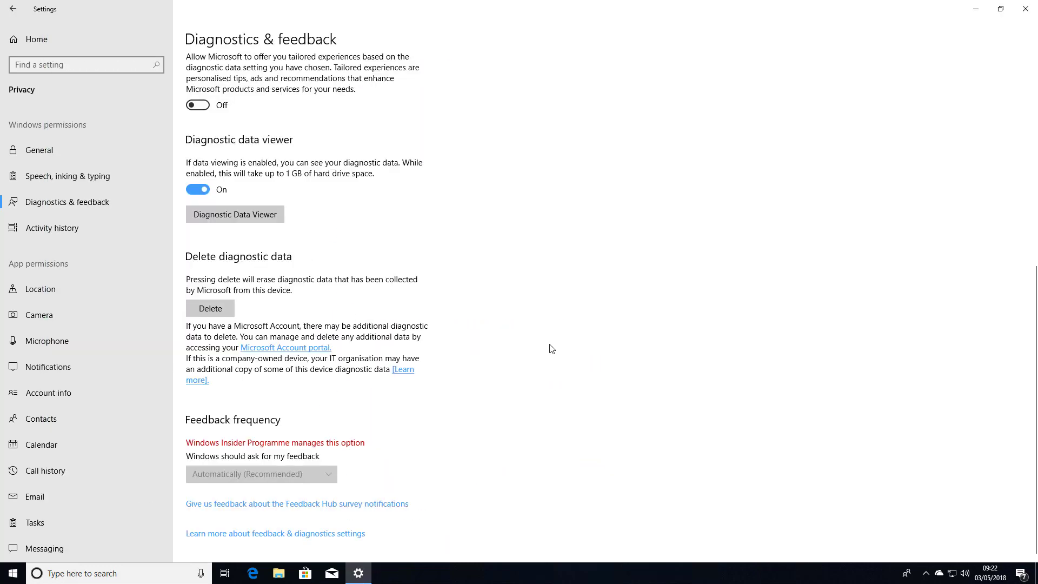
scroll(551, 348, "up", 6)
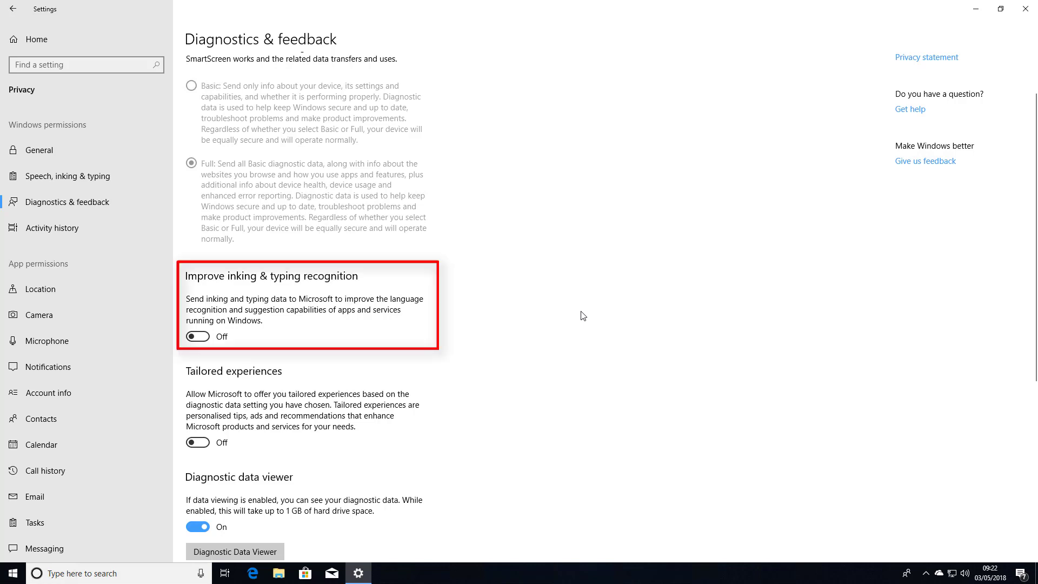
Turn inking & typing recognition back off, then move through Activity history to the Location privacy page
left_click(205, 338)
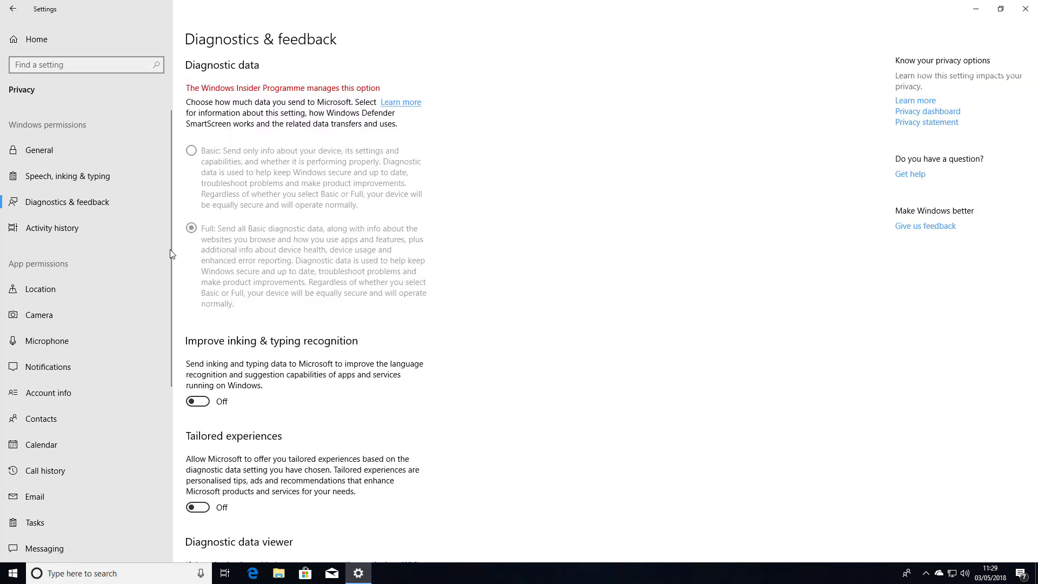
left_click(73, 231)
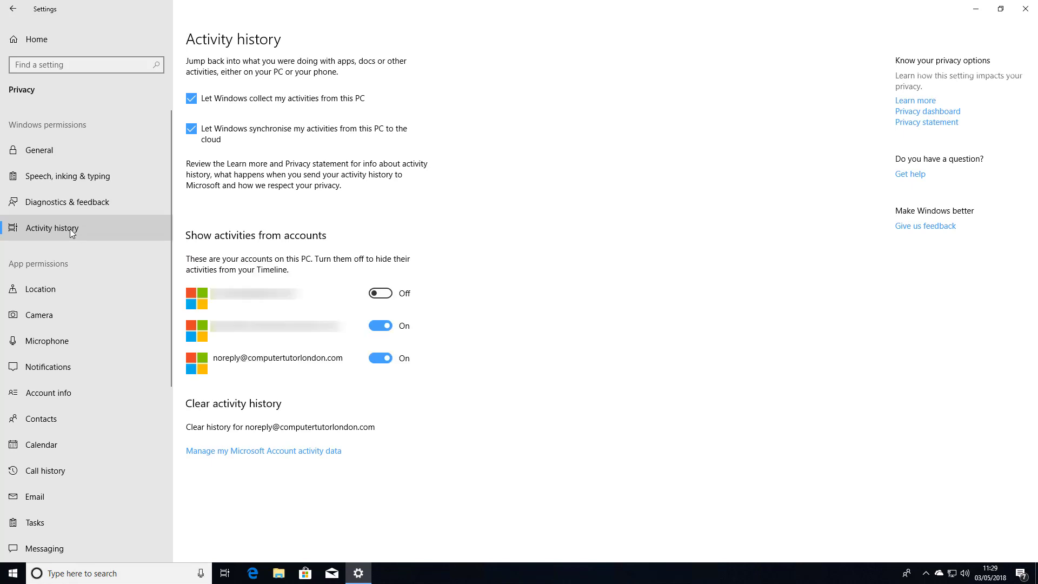
left_click(49, 293)
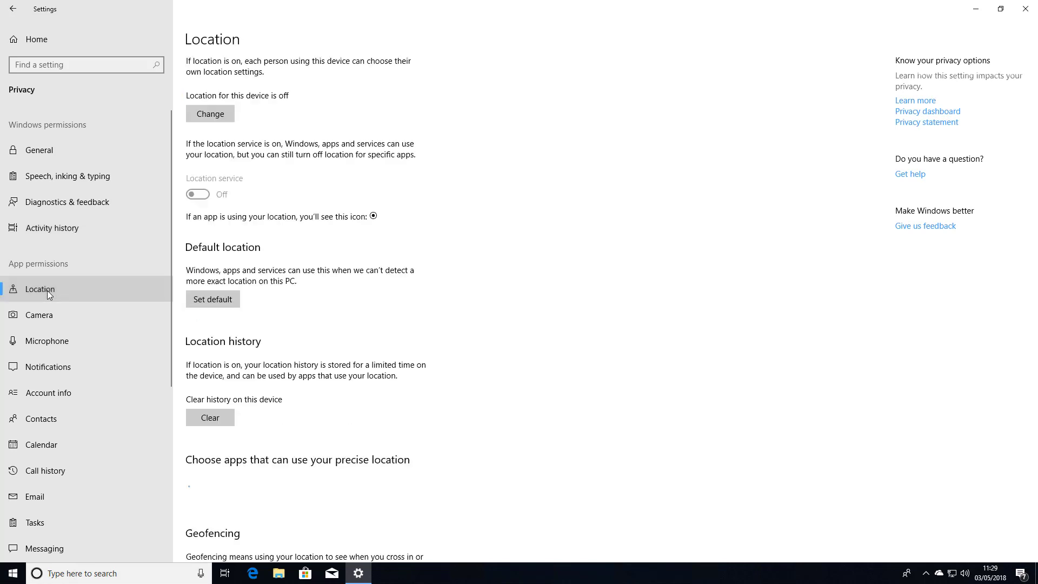
Turn location on for this device and switch Location service On, then choose Set default
left_click(219, 114)
left_click(167, 69)
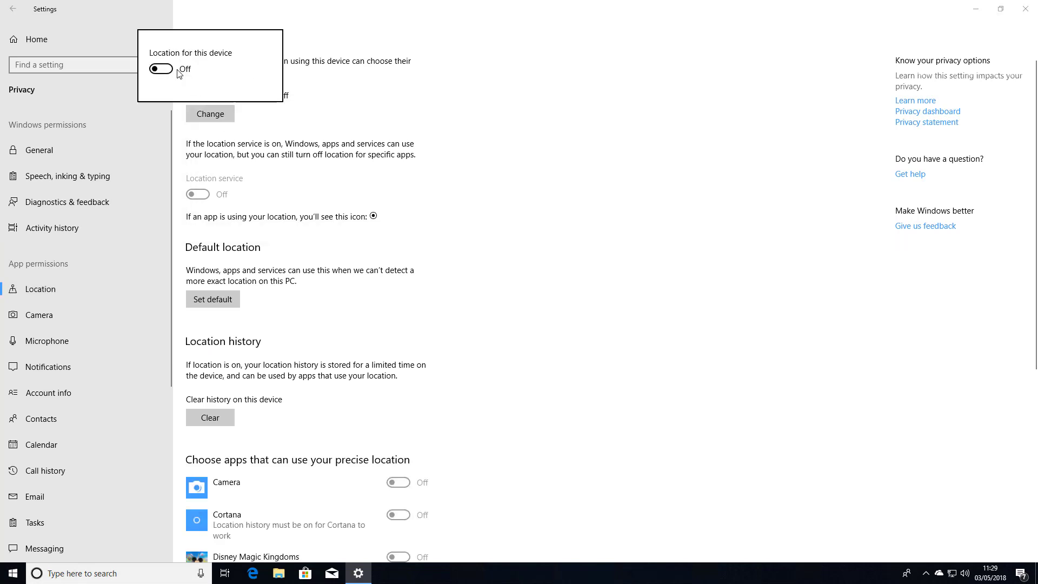
left_click(360, 99)
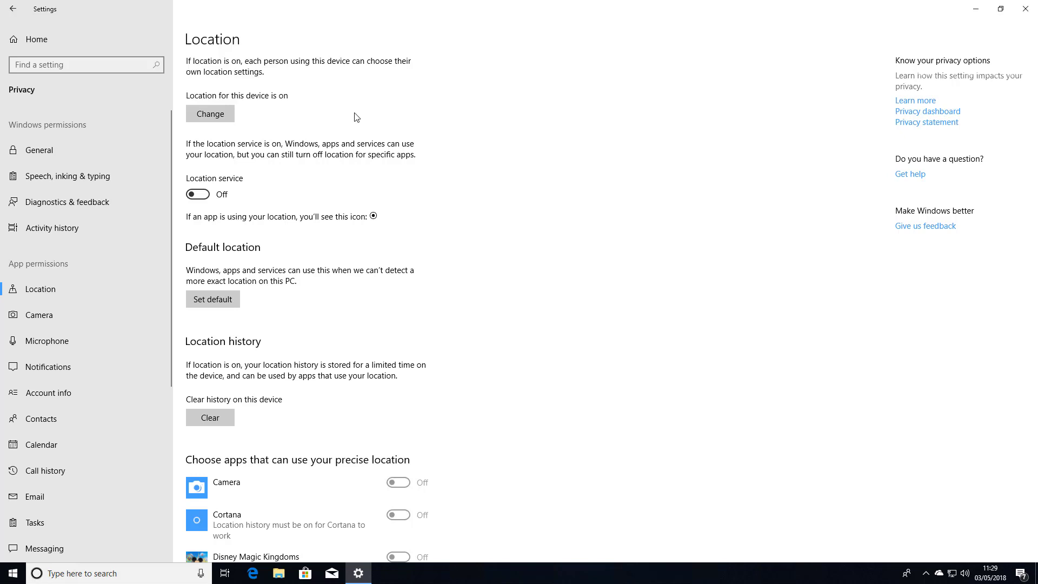
left_click(204, 195)
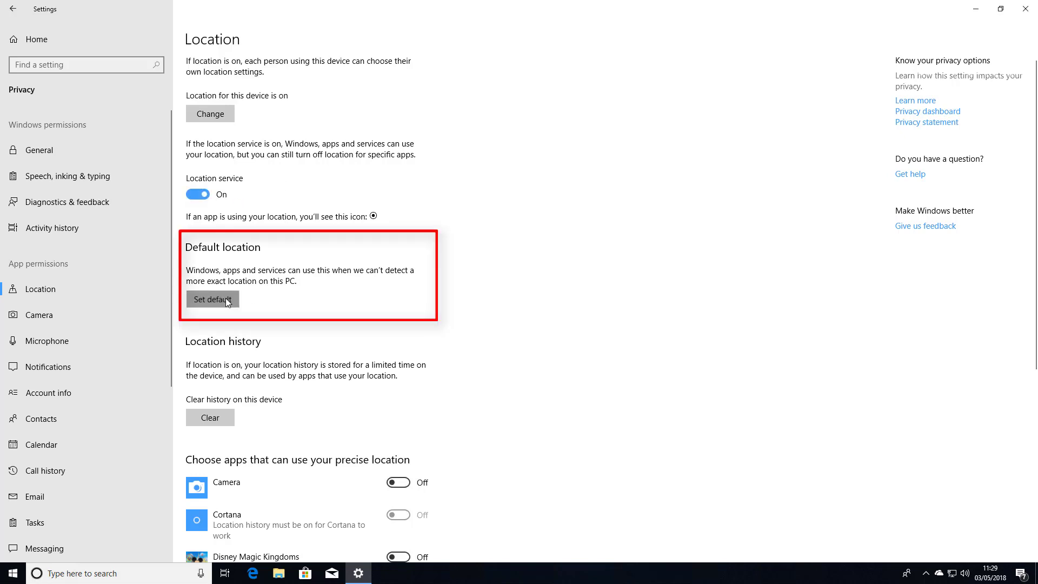
left_click(226, 299)
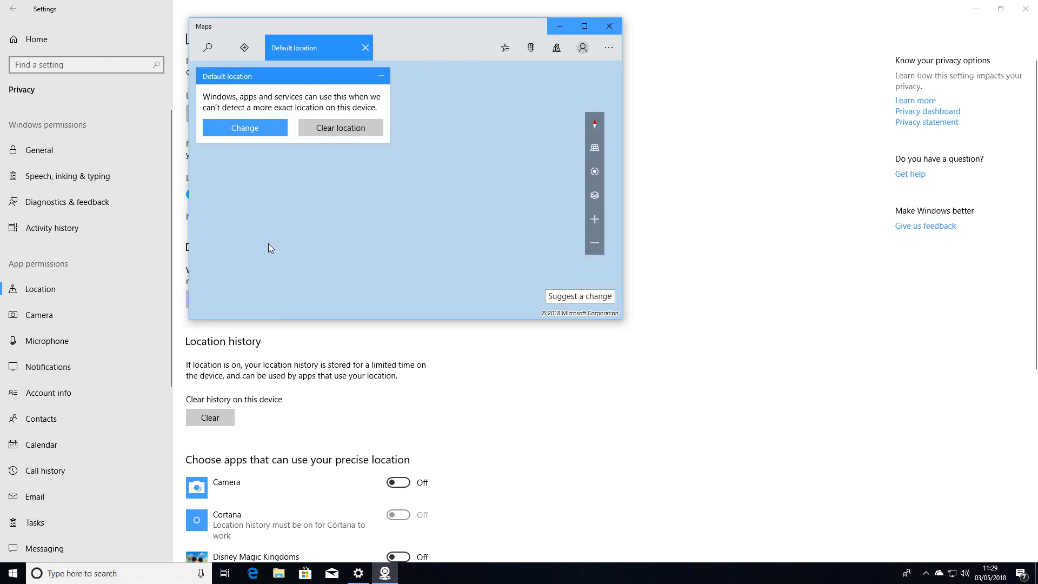
Set London as the Maps default location, then clear this device's location history
left_click(265, 128)
type("London")
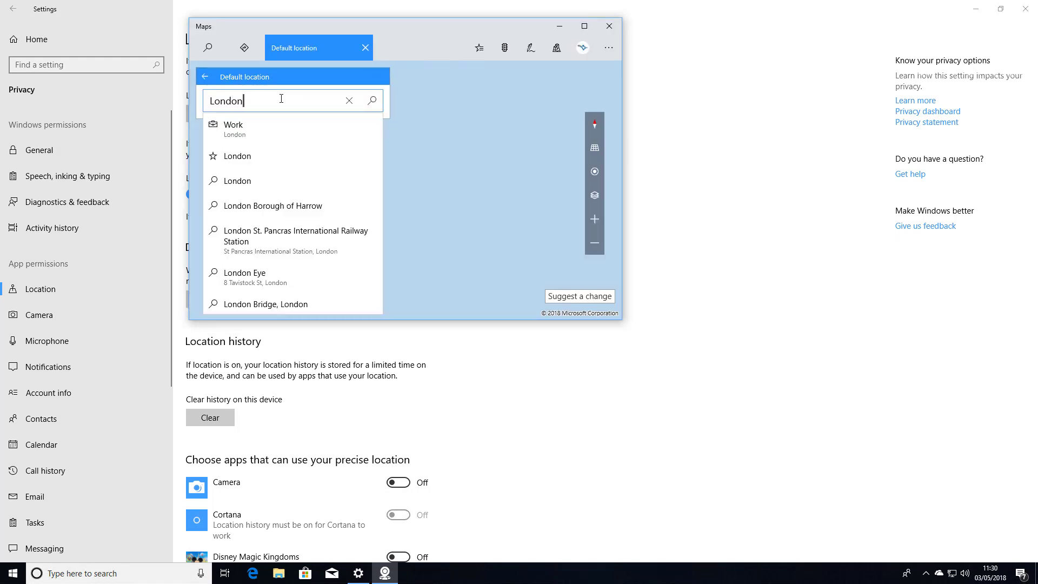
key("Return")
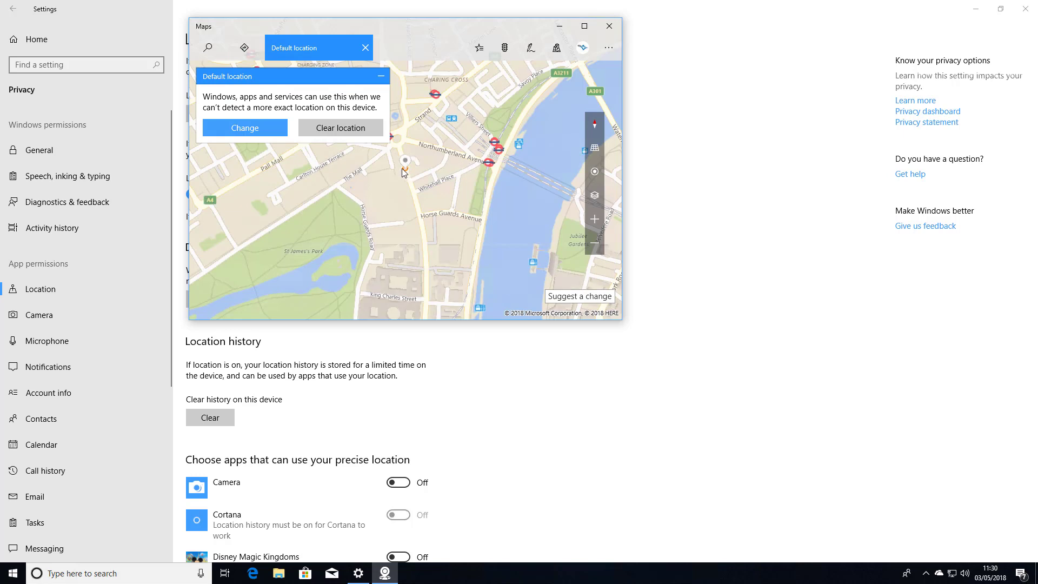
left_click(608, 26)
scroll(303, 325, "down", 3)
left_click(223, 250)
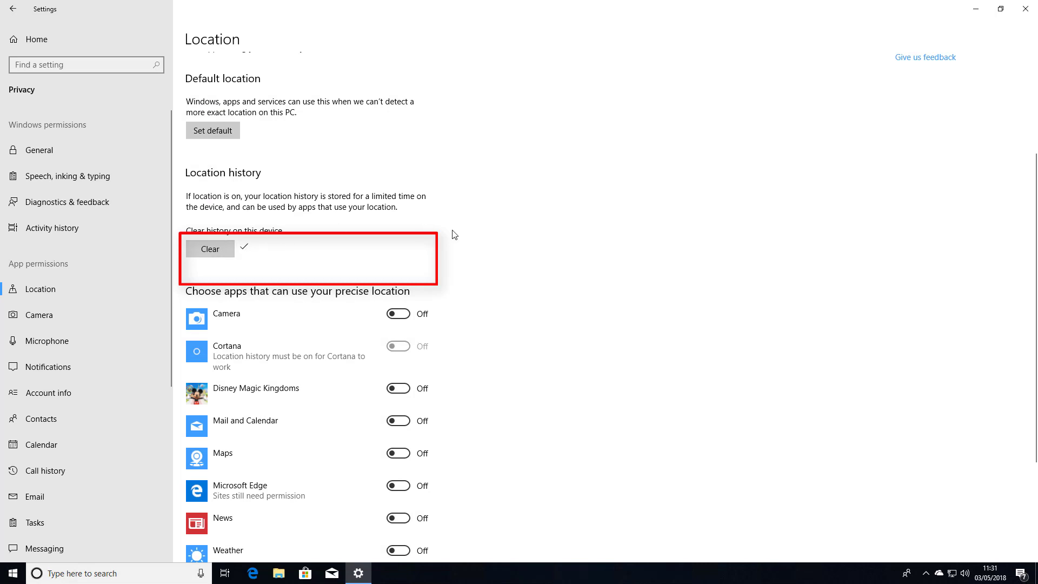
Toggle Camera's location access on and back off in the app location list
scroll(542, 244, "down", 1)
scroll(543, 245, "down", 1)
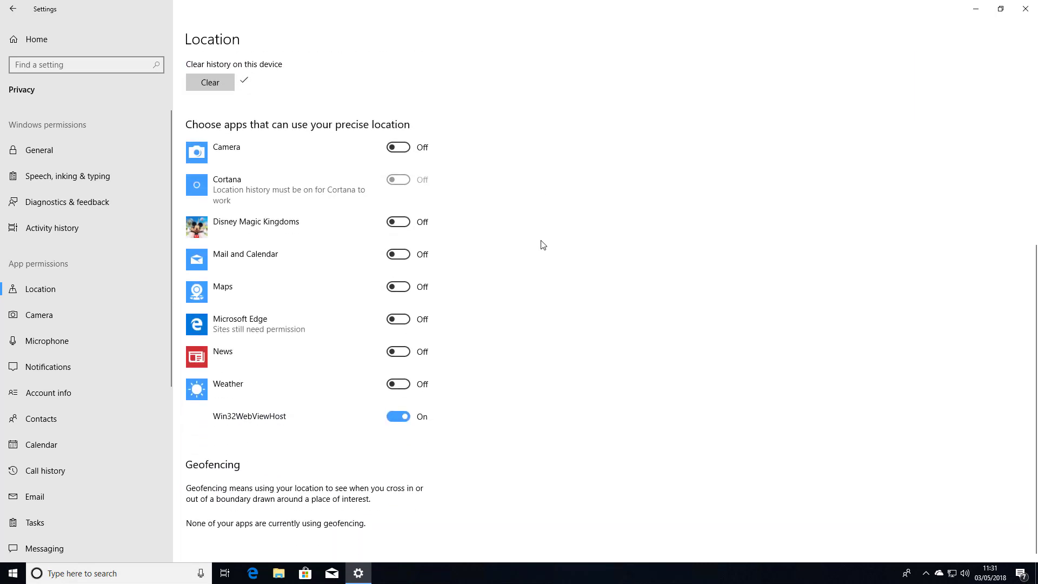
left_click(404, 148)
left_click(405, 148)
left_click(401, 223)
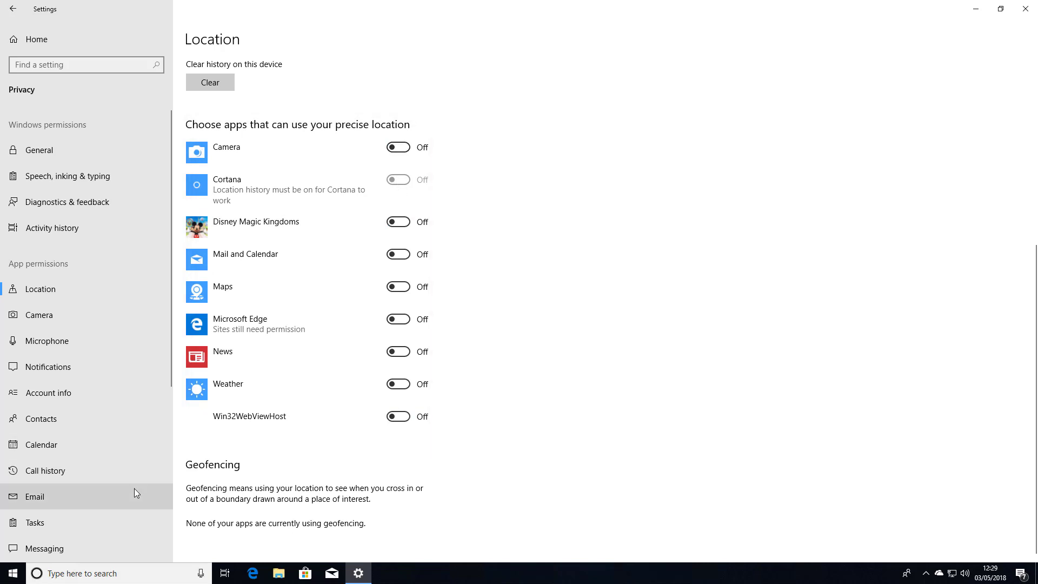
scroll(134, 488, "down", 5)
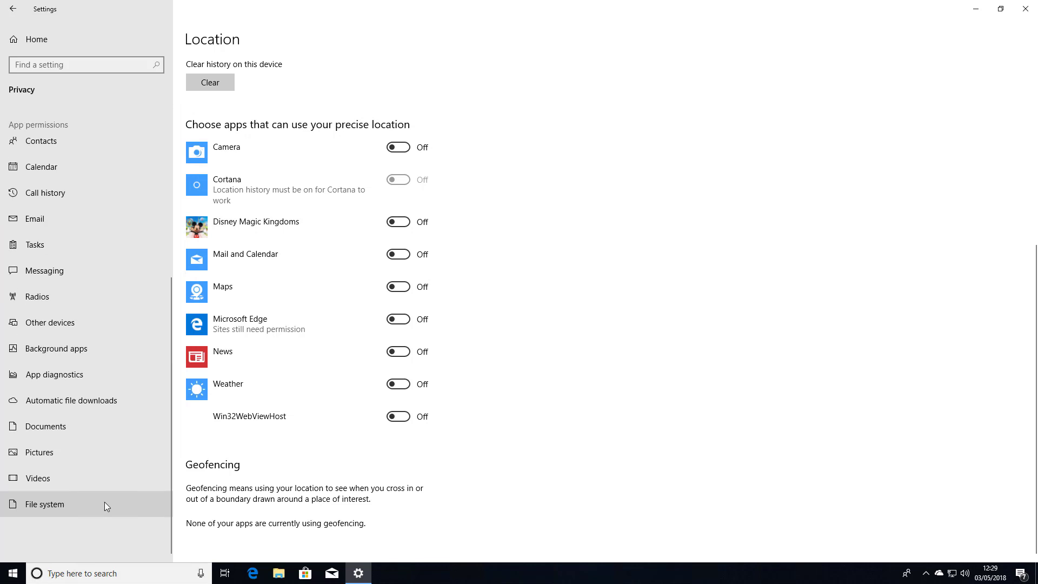
Turn file system access On for this device, then return to the Settings home
left_click(105, 502)
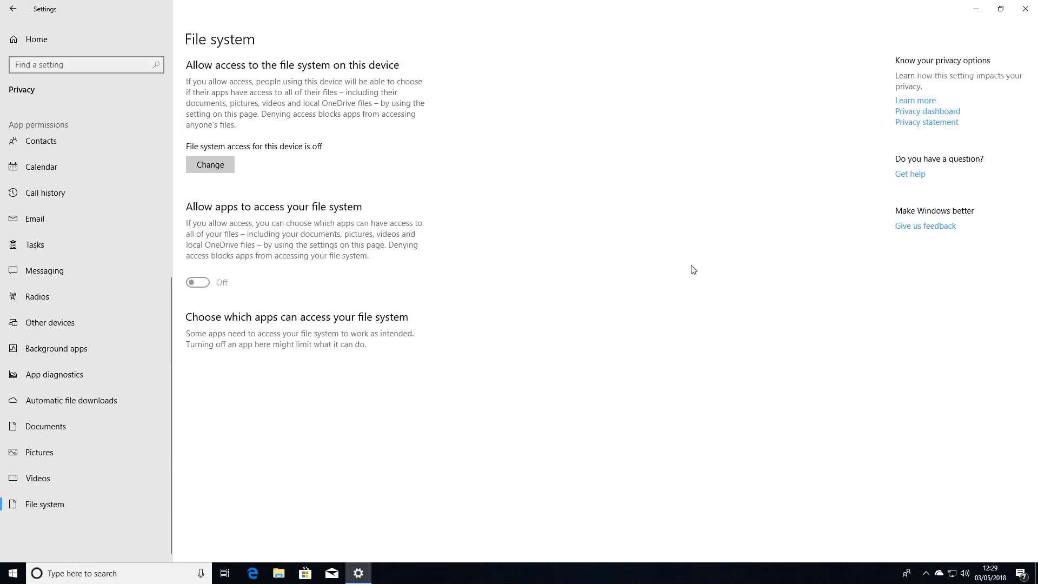
left_click(211, 165)
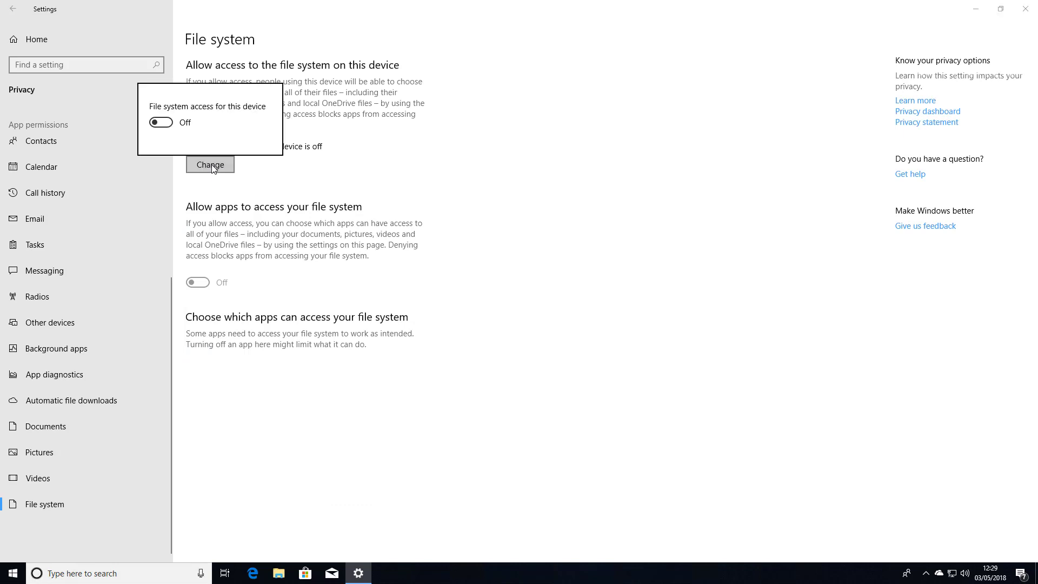
left_click(160, 122)
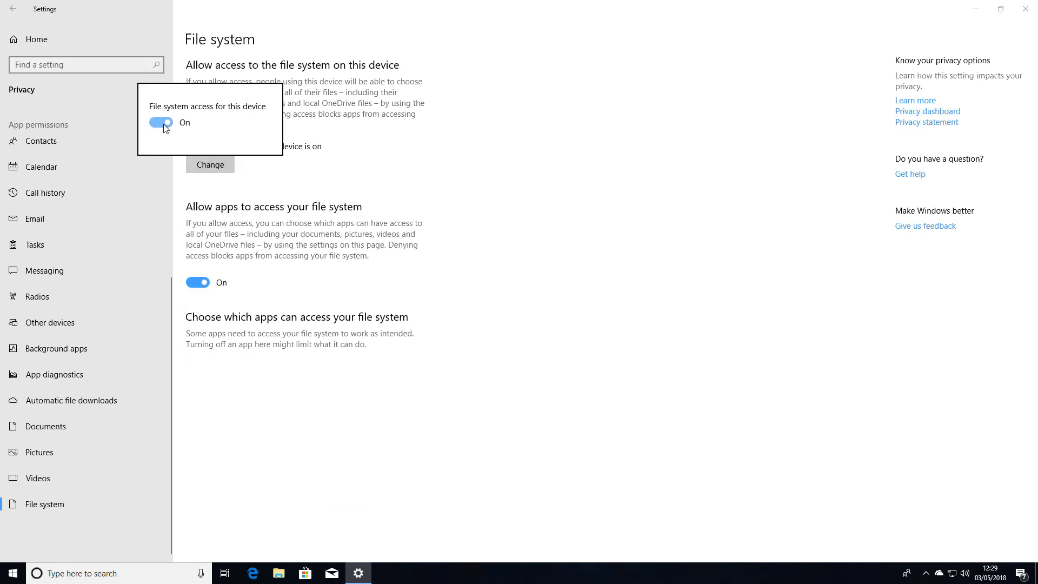
left_click(337, 192)
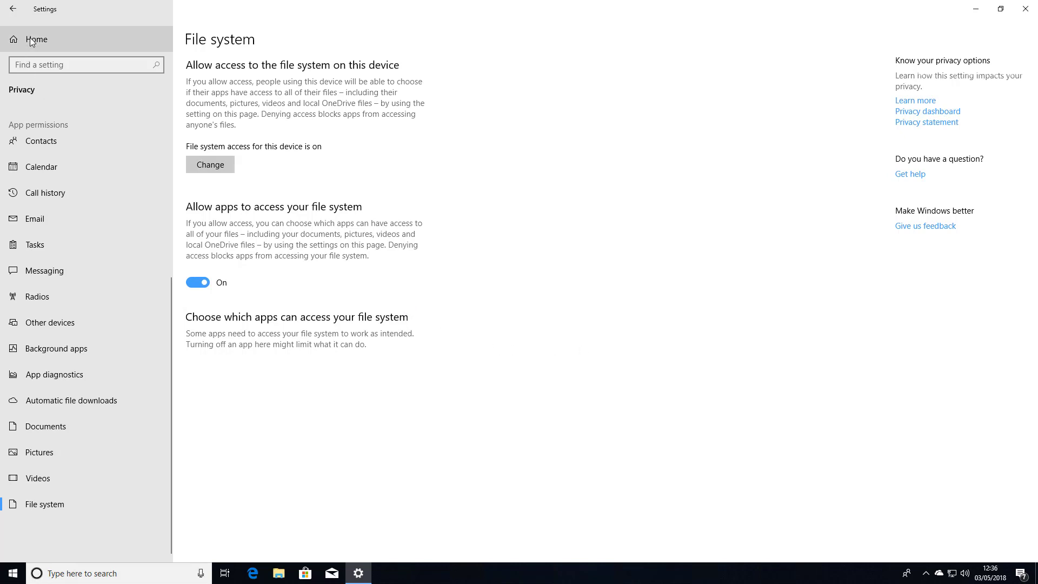
left_click(32, 41)
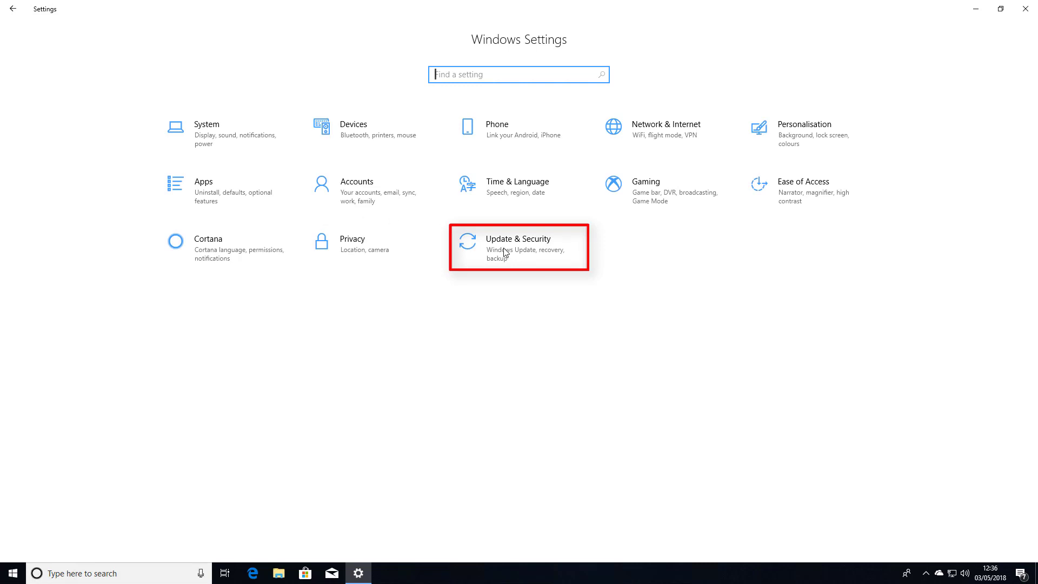
Try the 90% foreground bandwidth limit in Delivery Optimisation, undo it, and back out to Windows Update
left_click(522, 248)
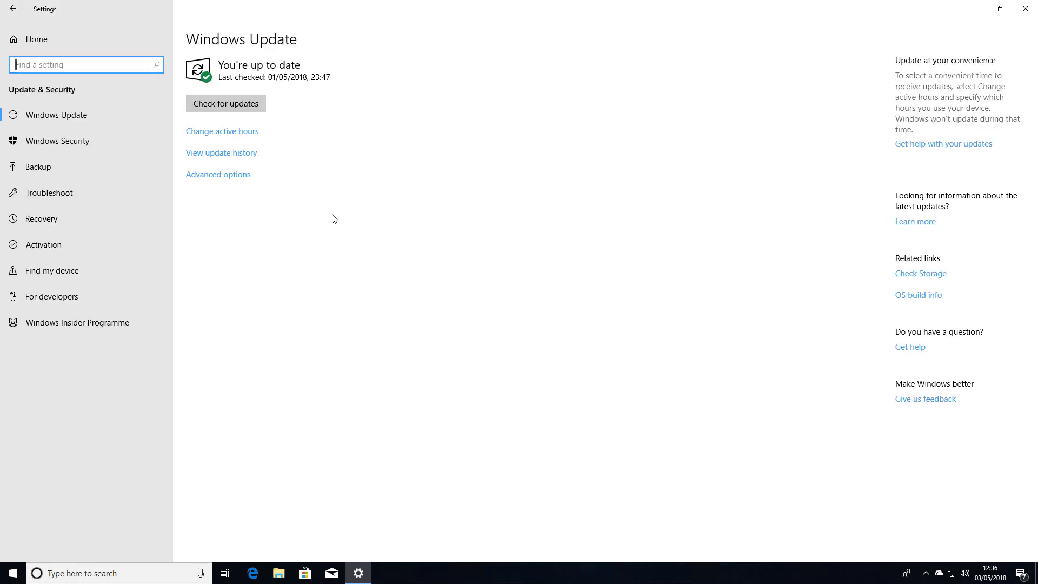
left_click(240, 176)
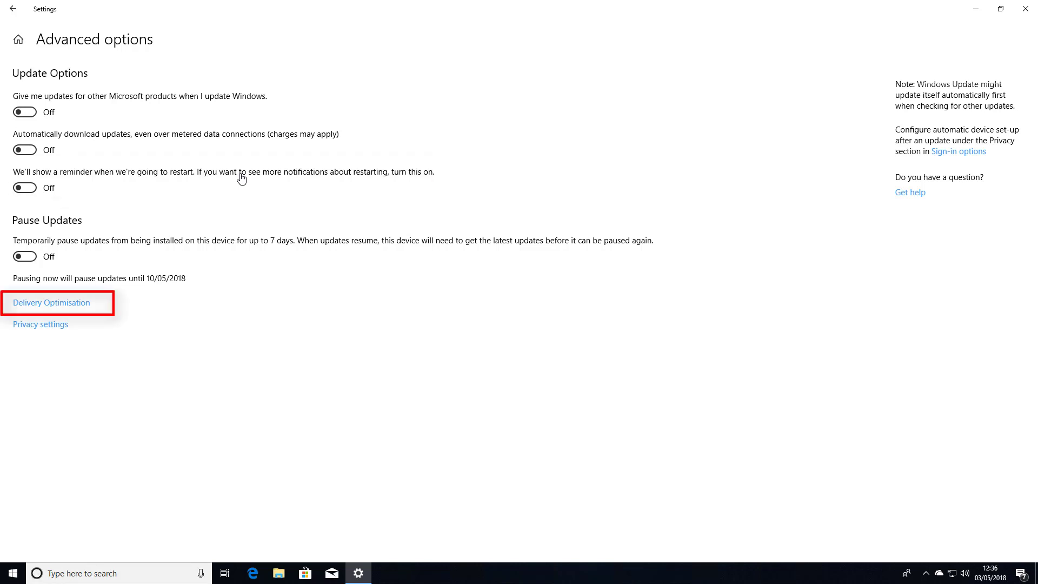
left_click(66, 309)
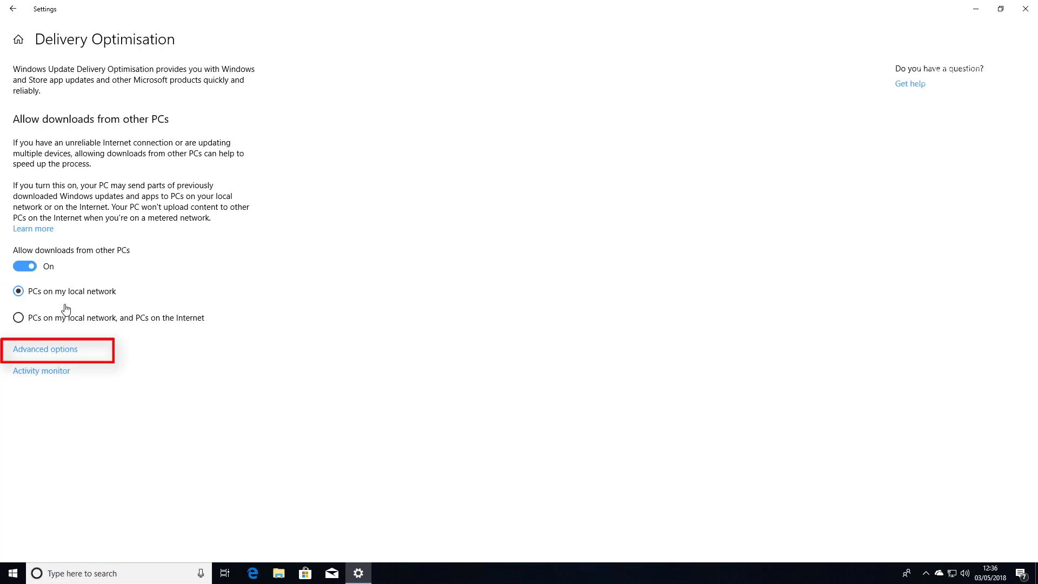
left_click(49, 351)
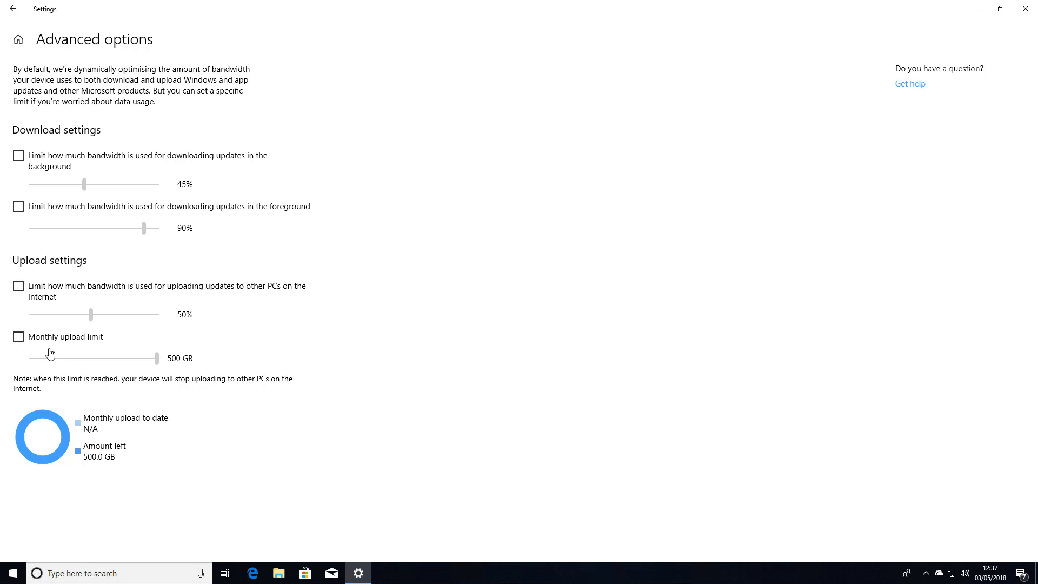
left_click(20, 208)
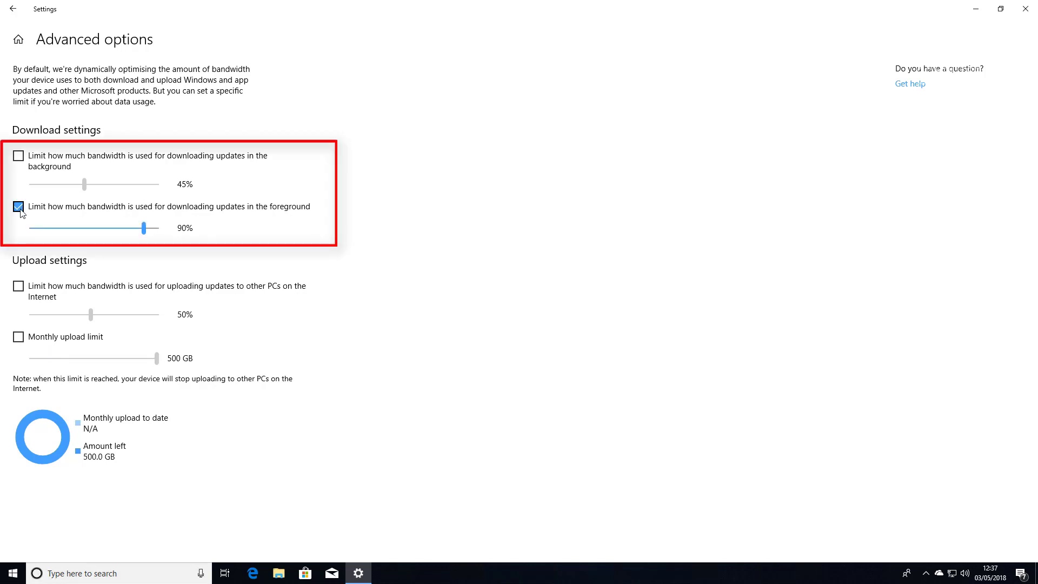
left_click(20, 210)
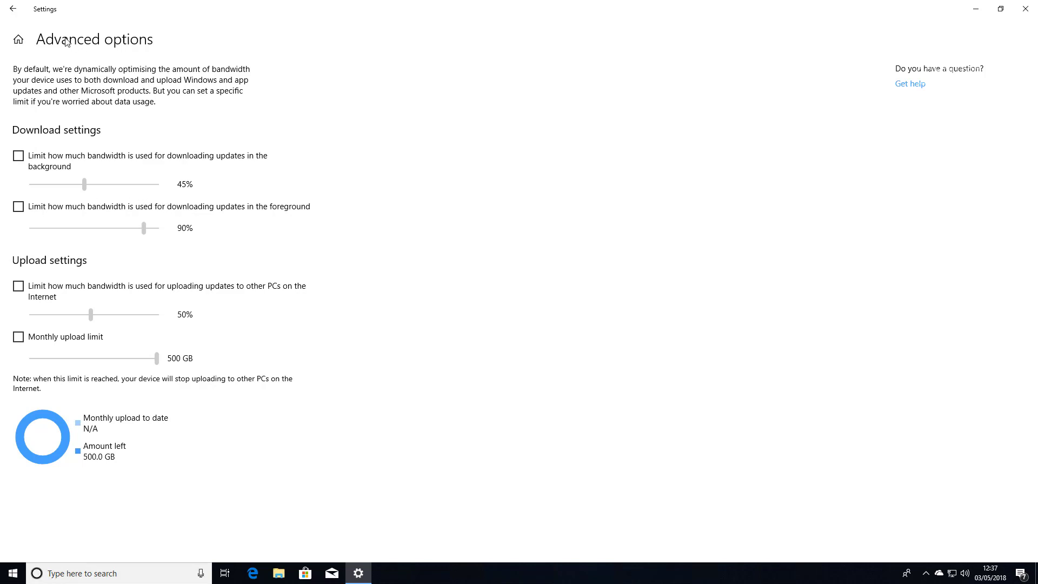
left_click(16, 10)
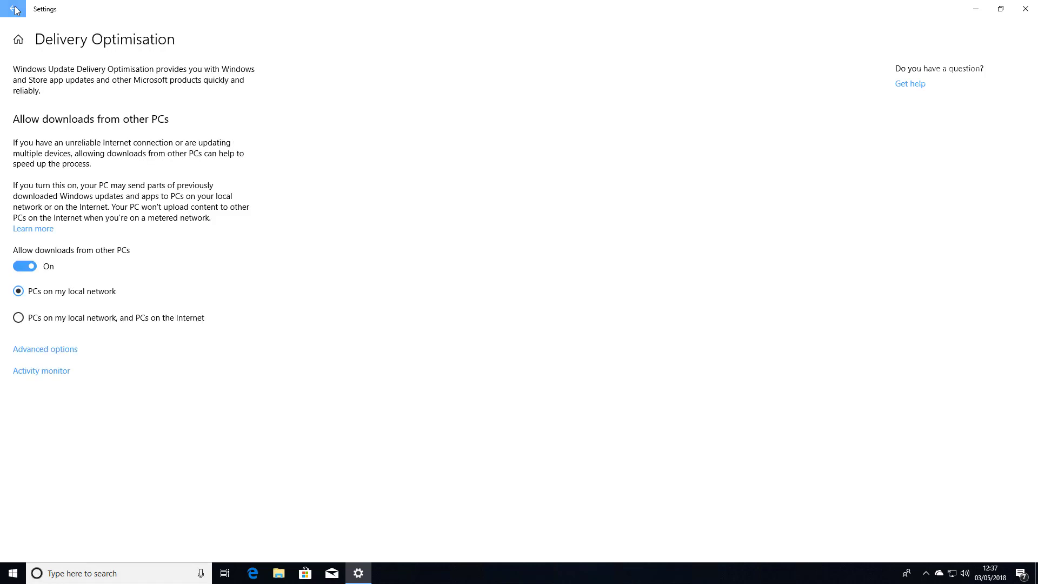
left_click(16, 10)
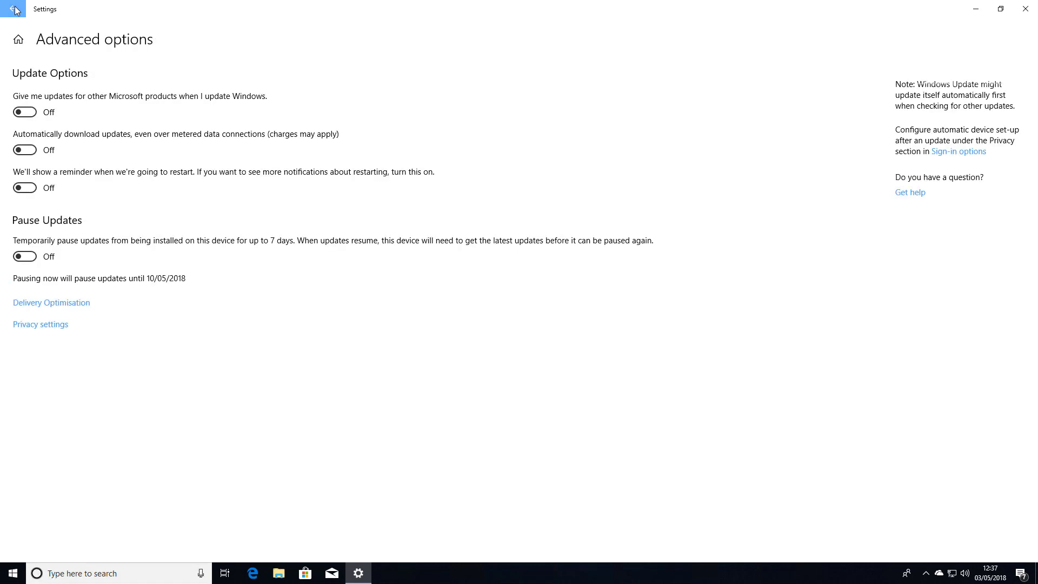
left_click(16, 10)
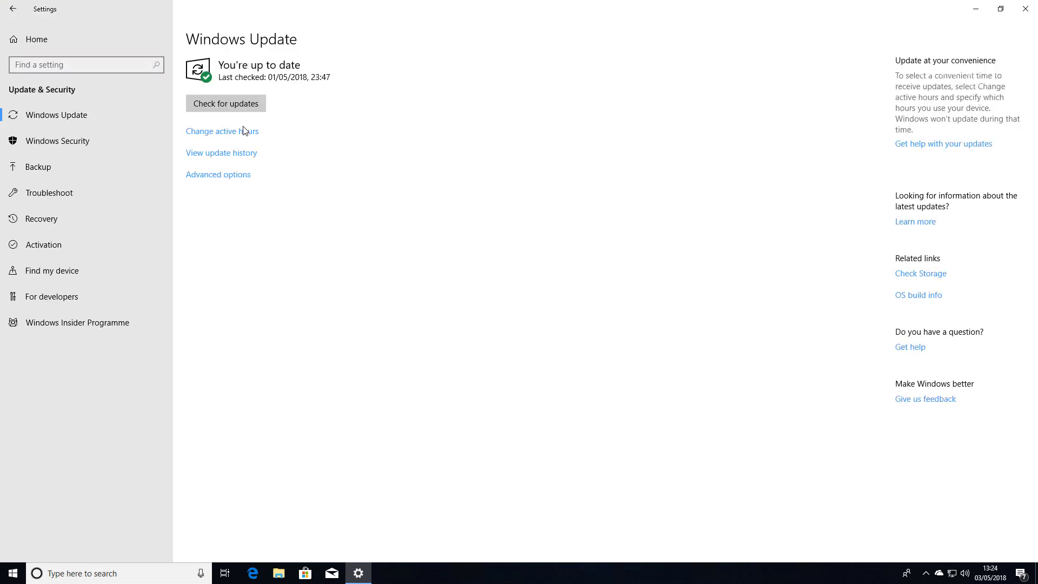
Launch Windows Defender Security Centre from Windows Security and move its window down-right
left_click(56, 144)
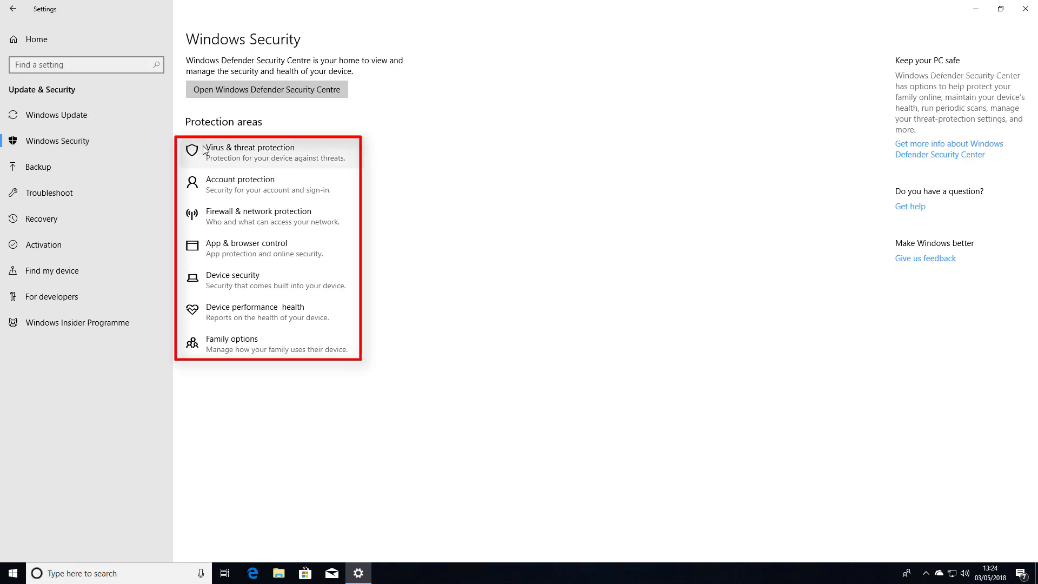
left_click(258, 91)
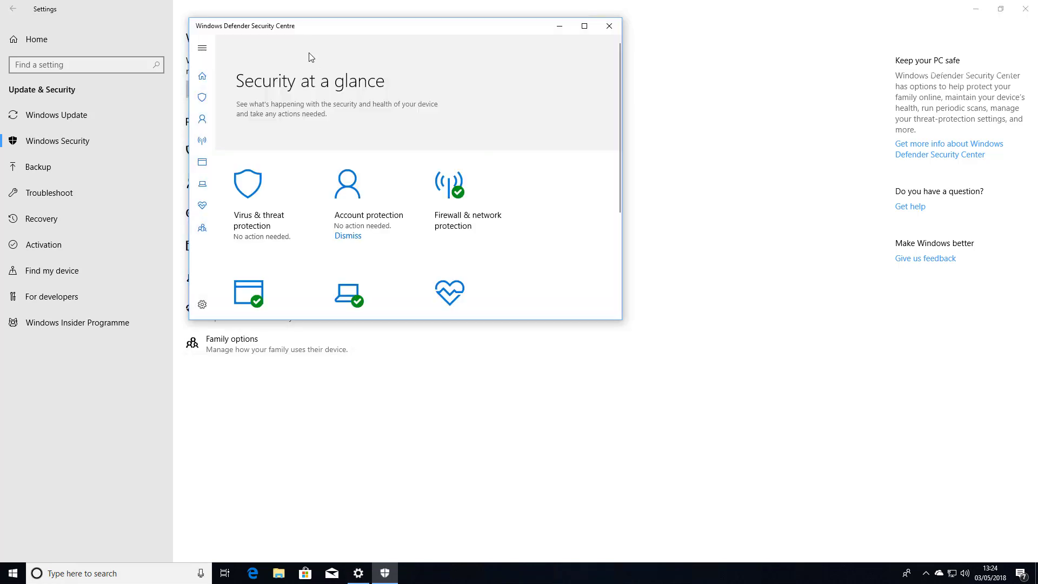
left_click_drag(320, 30, 409, 49)
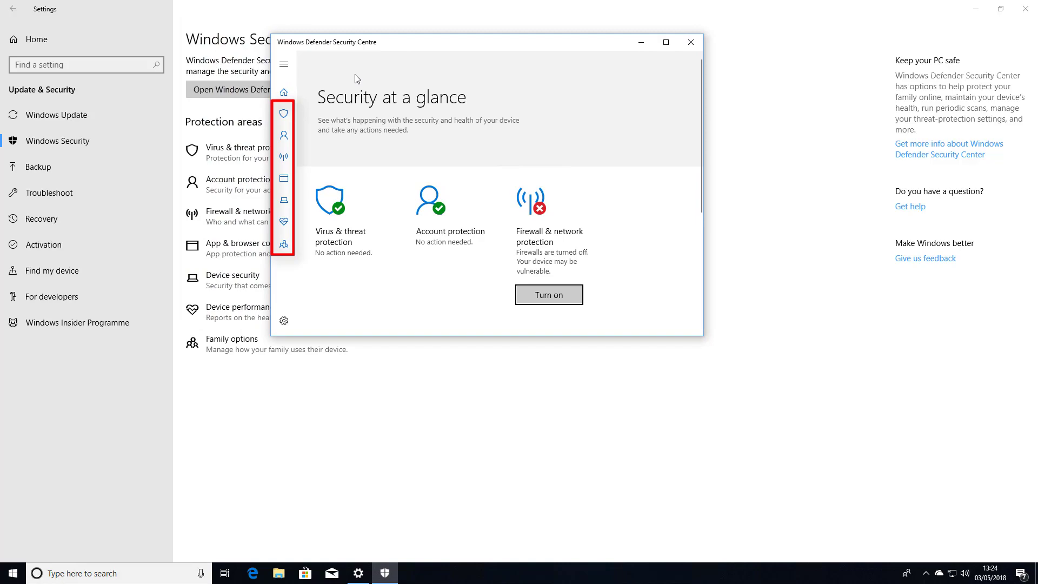